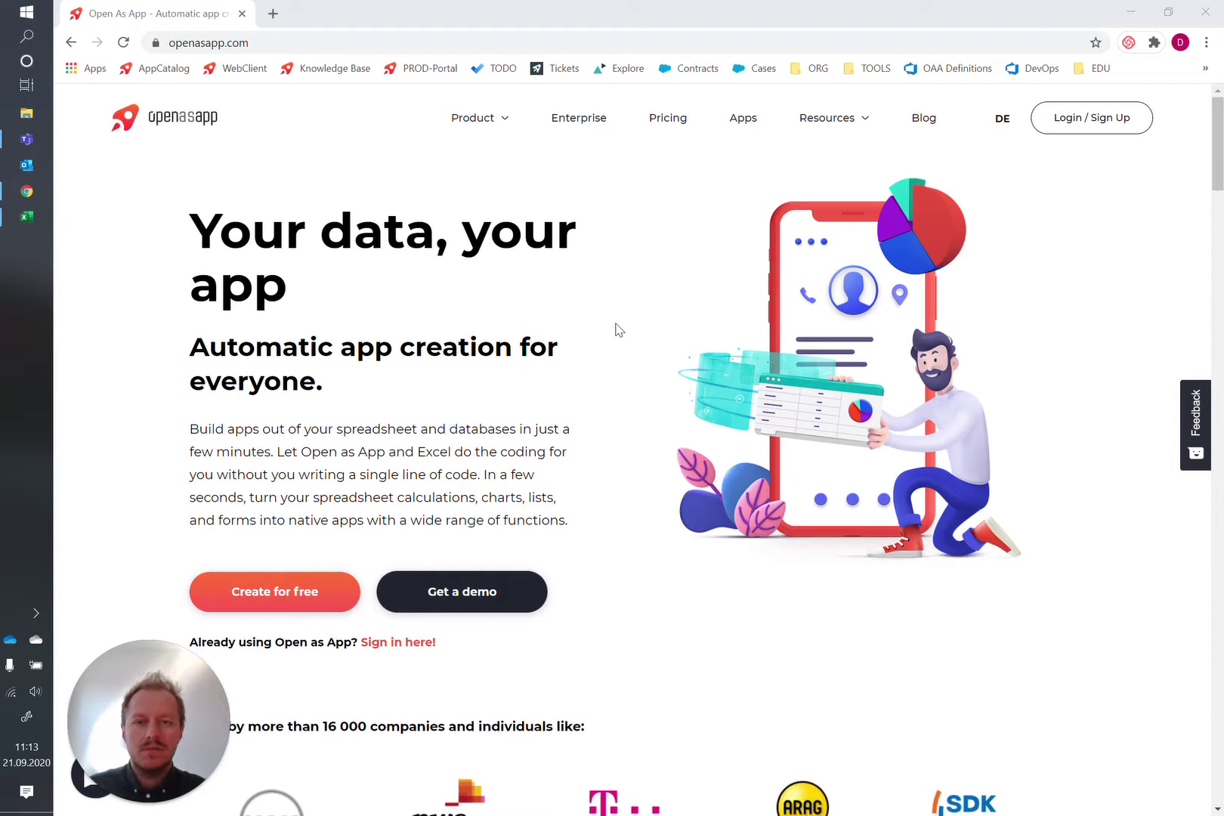
Bring the Monthly Report.xlsx workbook to the front in Excel.
click(24, 220)
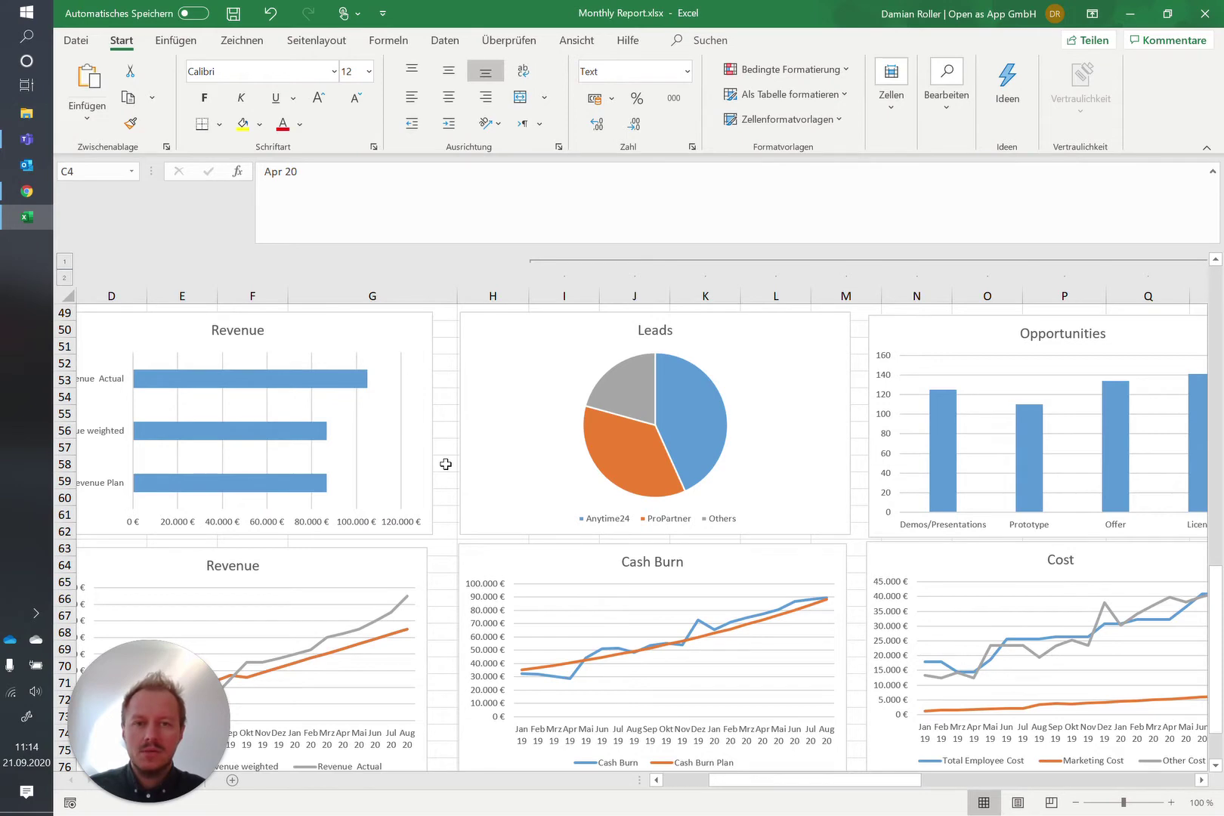
Review the sheet and set the Select Date cell C4 to Mrz 20.
scroll(446, 464, up, 3)
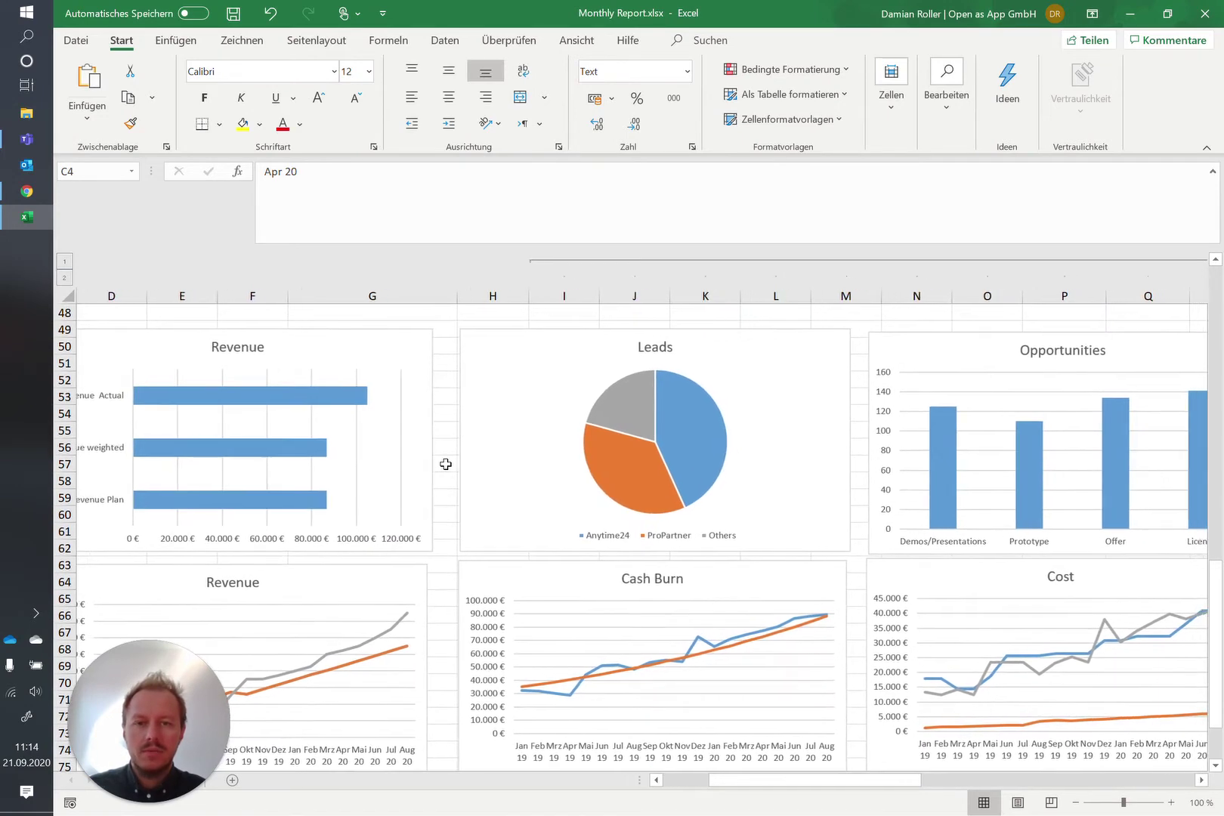
scroll(446, 464, up, 7)
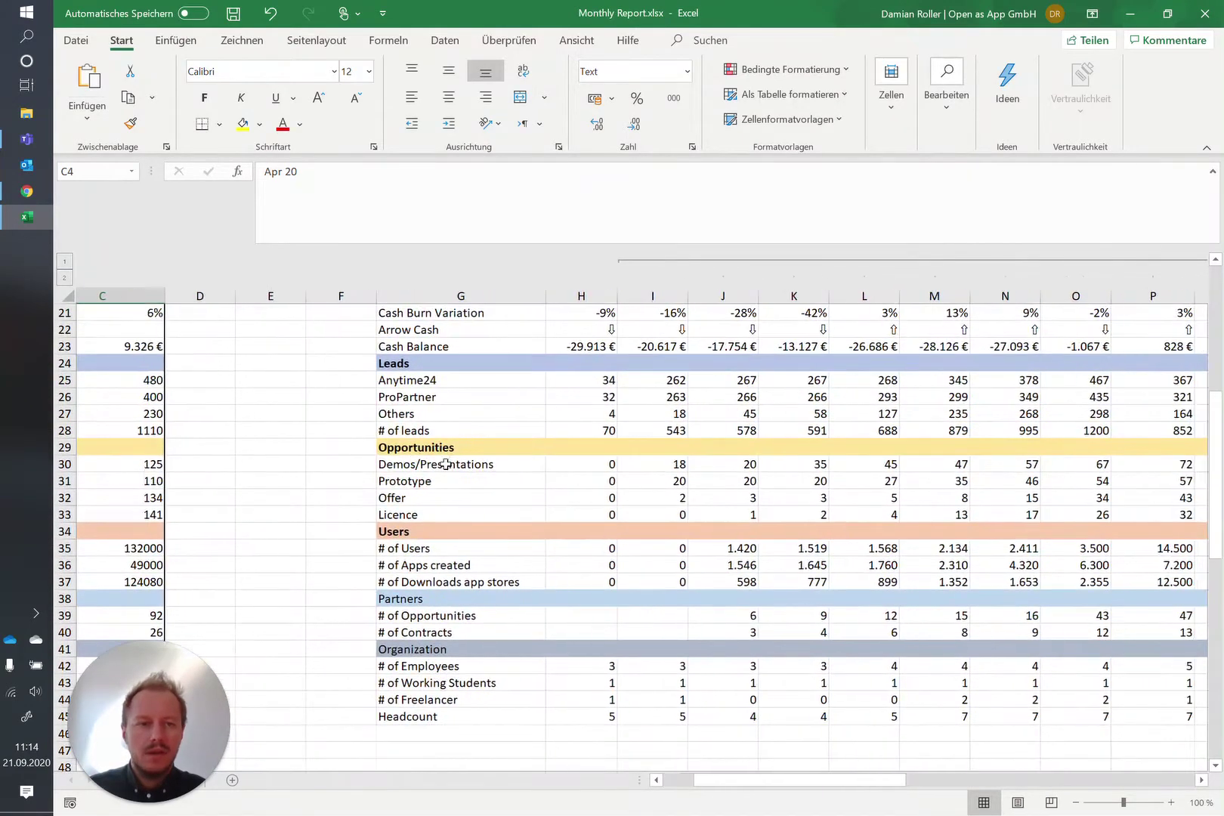
scroll(446, 464, right, 2)
scroll(446, 464, up, 7)
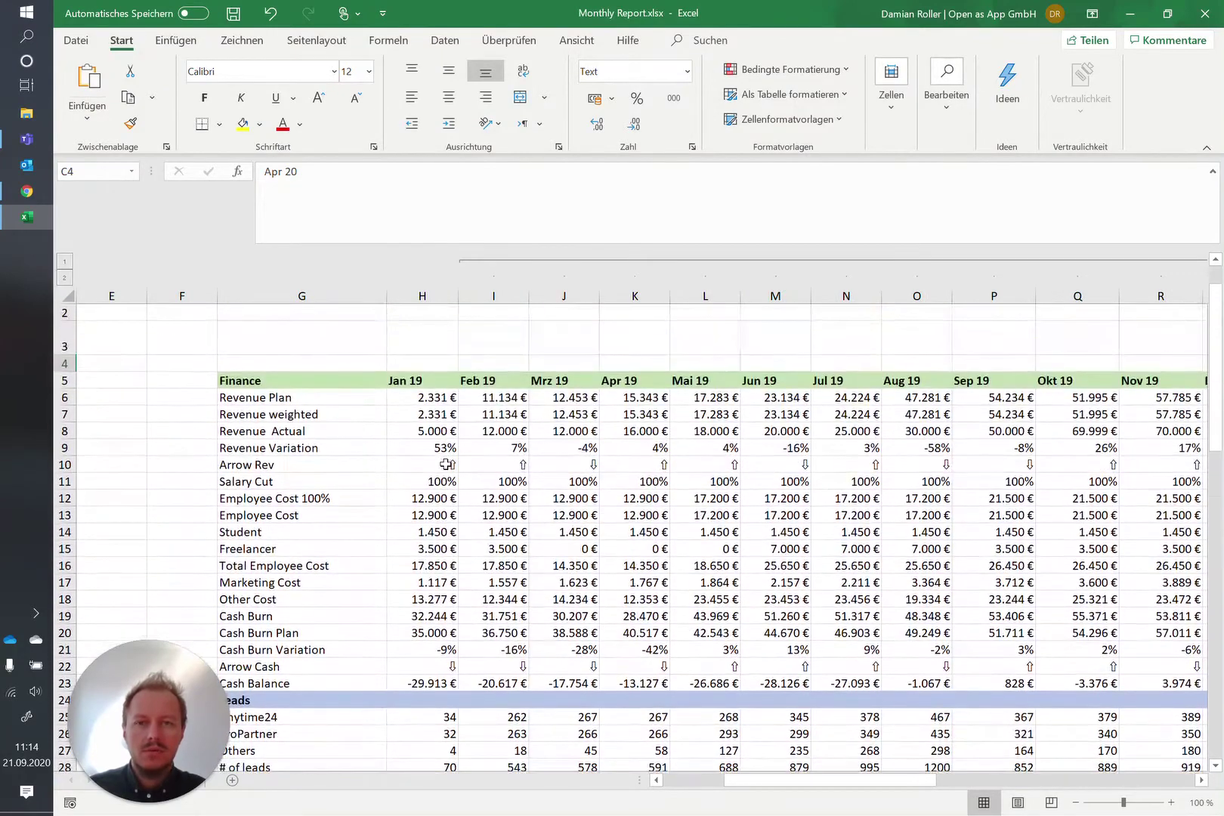
scroll(446, 464, right, 3)
scroll(446, 464, right, 5)
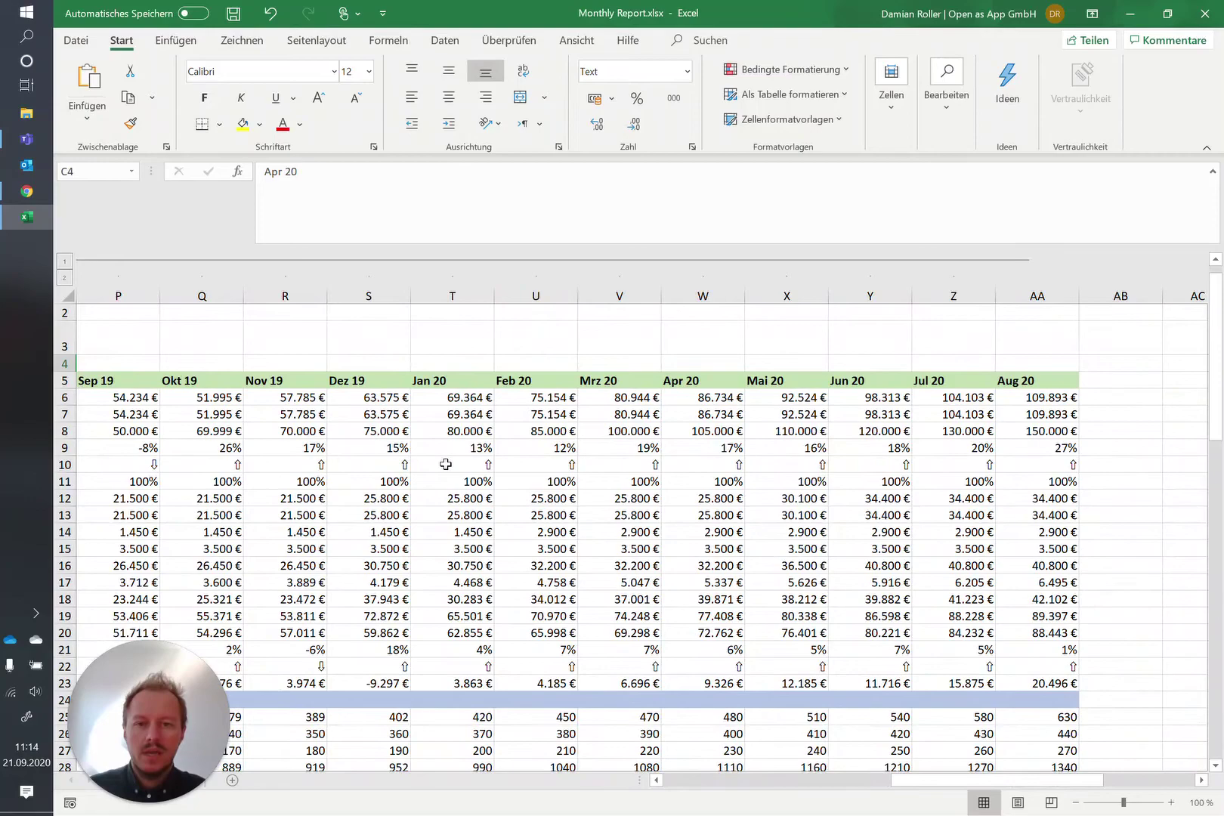
scroll(446, 464, left, 7)
scroll(446, 464, down, 1)
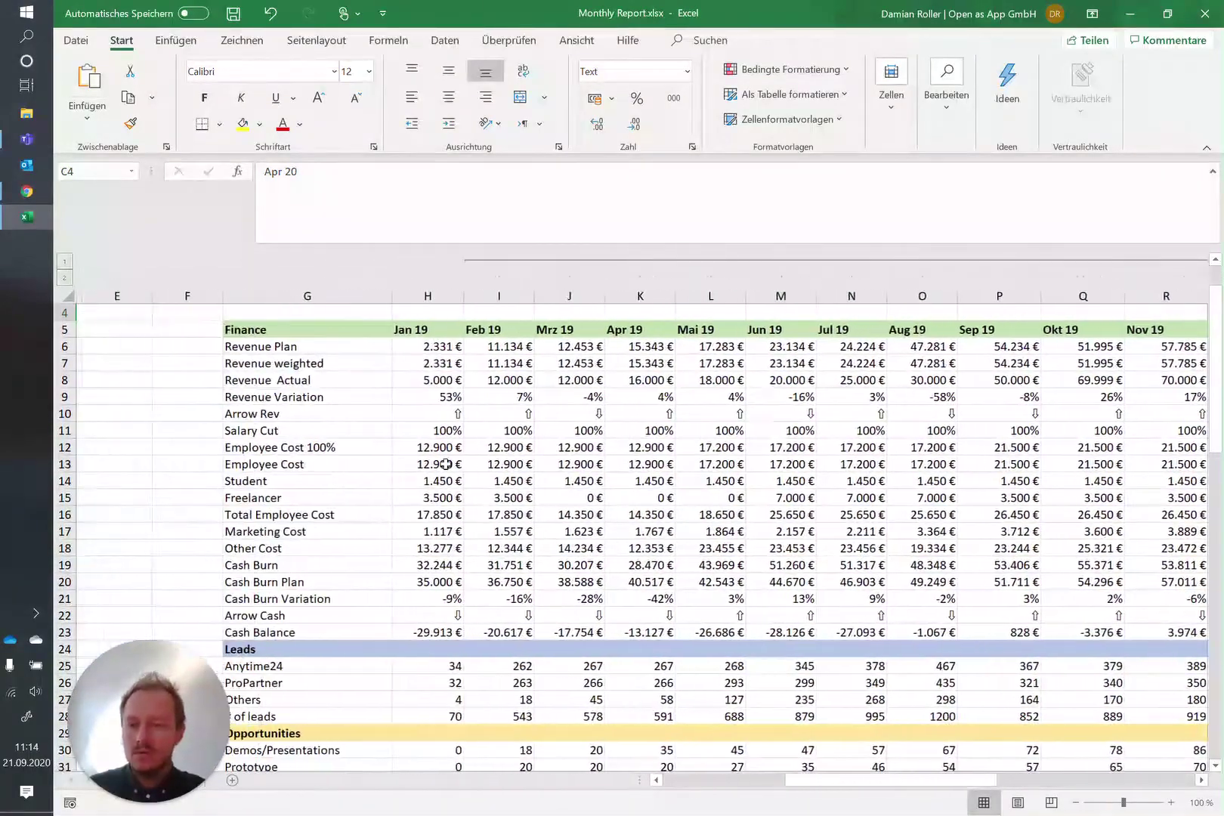
scroll(446, 464, up, 1)
scroll(446, 462, left, 6)
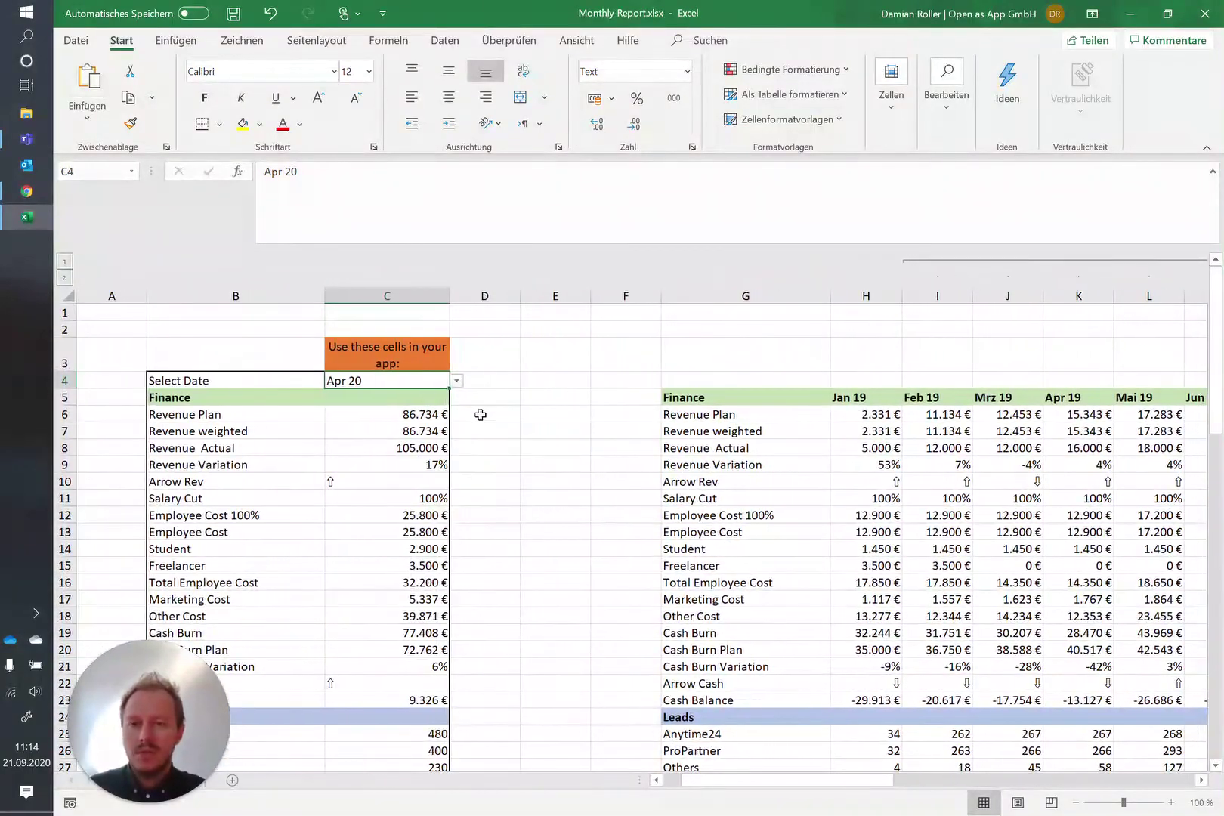
click(457, 381)
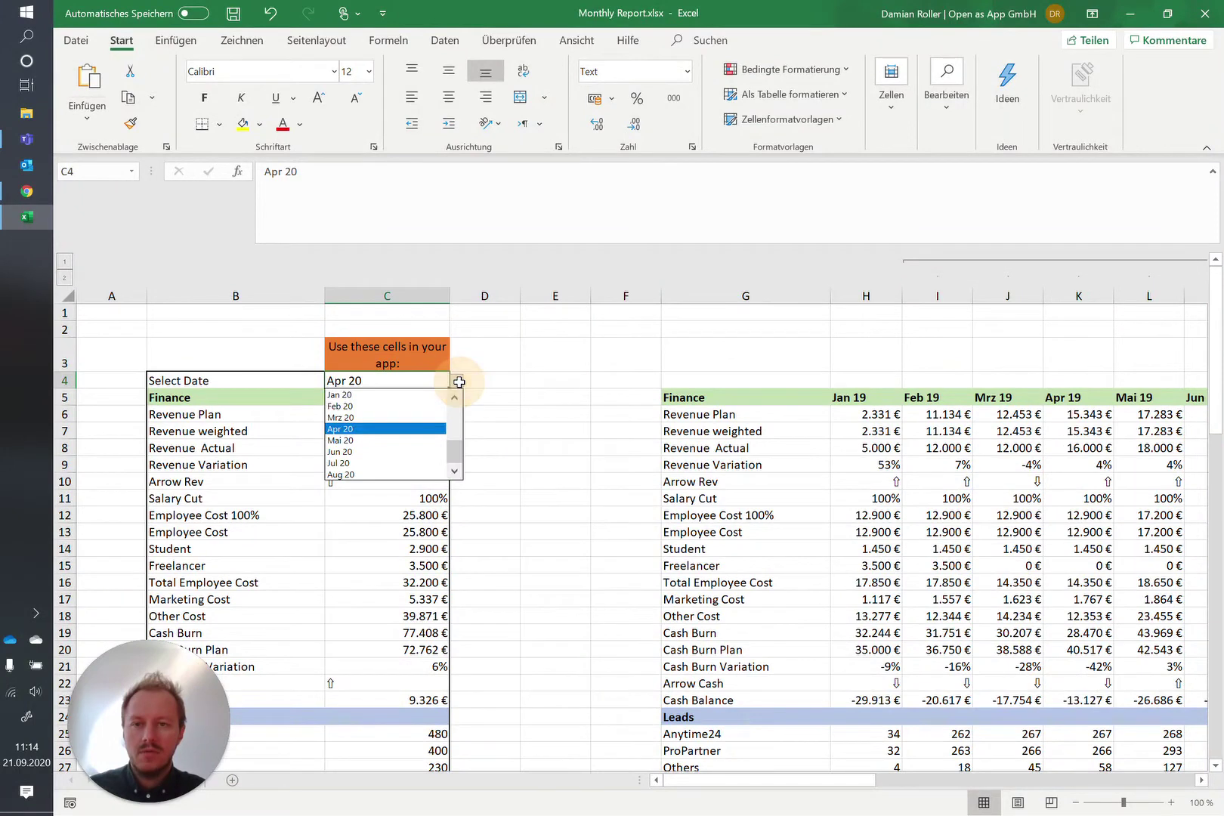
click(375, 418)
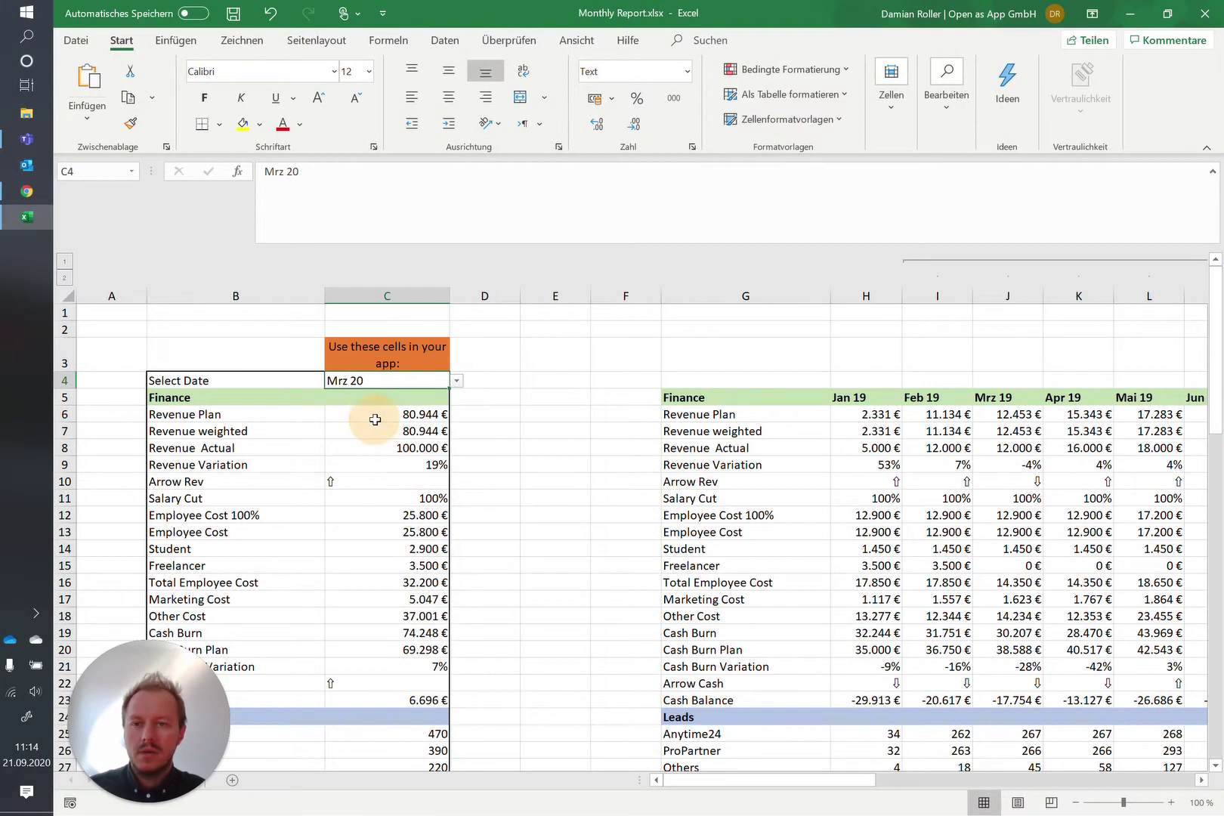
Switch C4 to Jul 20 and inspect the INDEX formula behind Revenue Actual in C8.
click(457, 383)
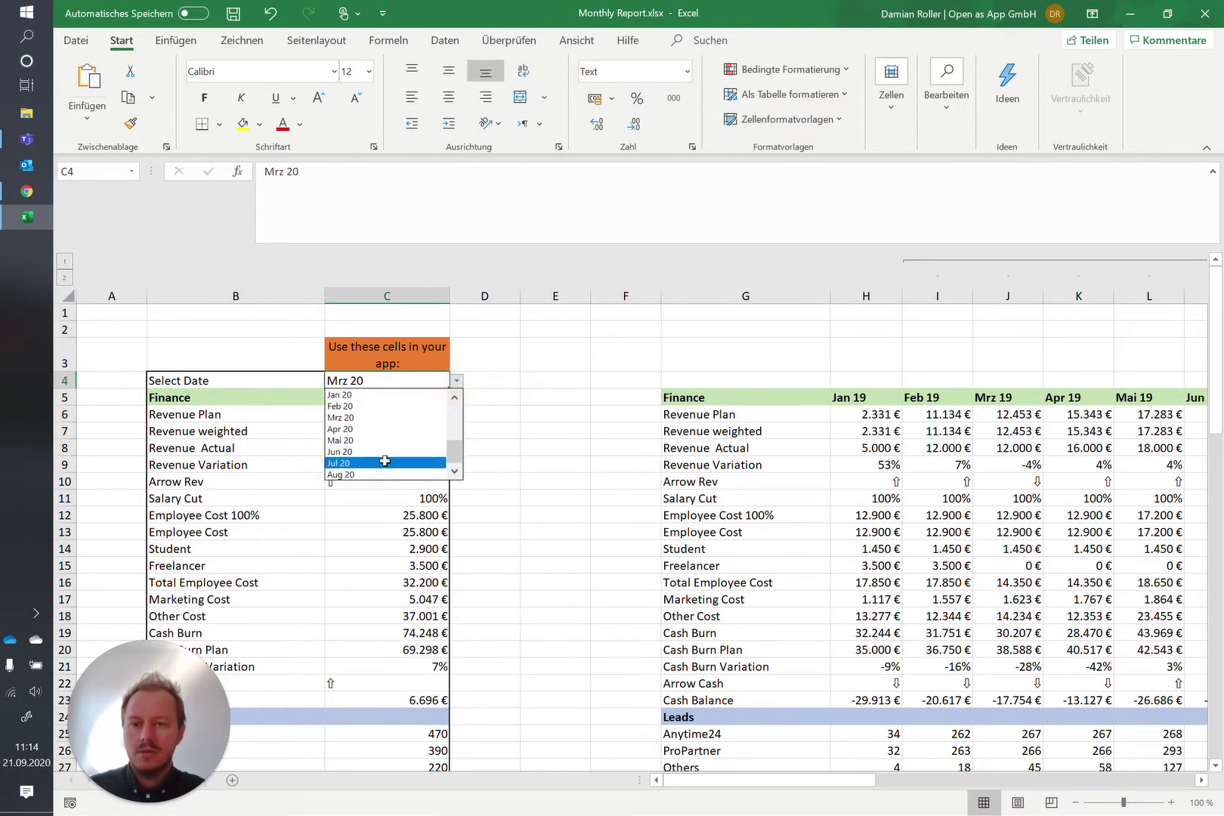
click(385, 461)
click(414, 451)
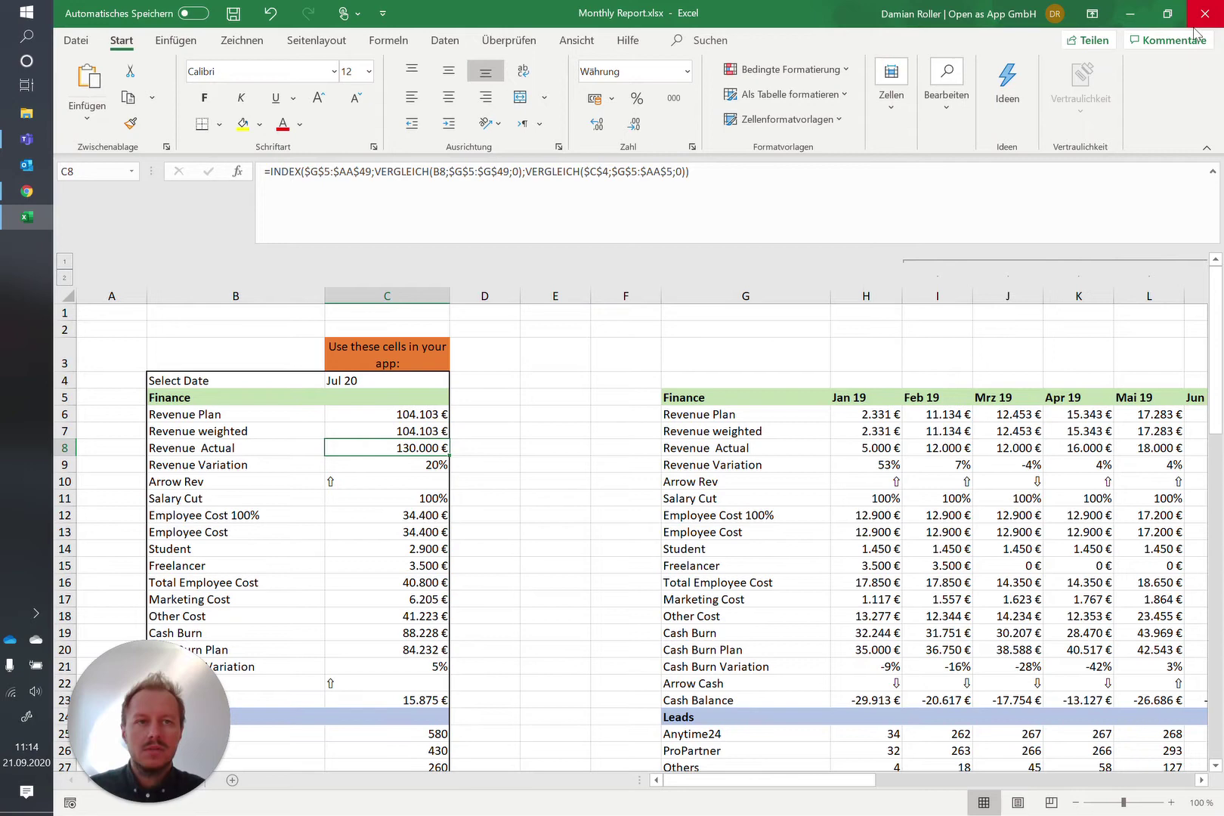
Start a free Open as App app and upload Monthly Report.xlsx as its data source.
click(1132, 18)
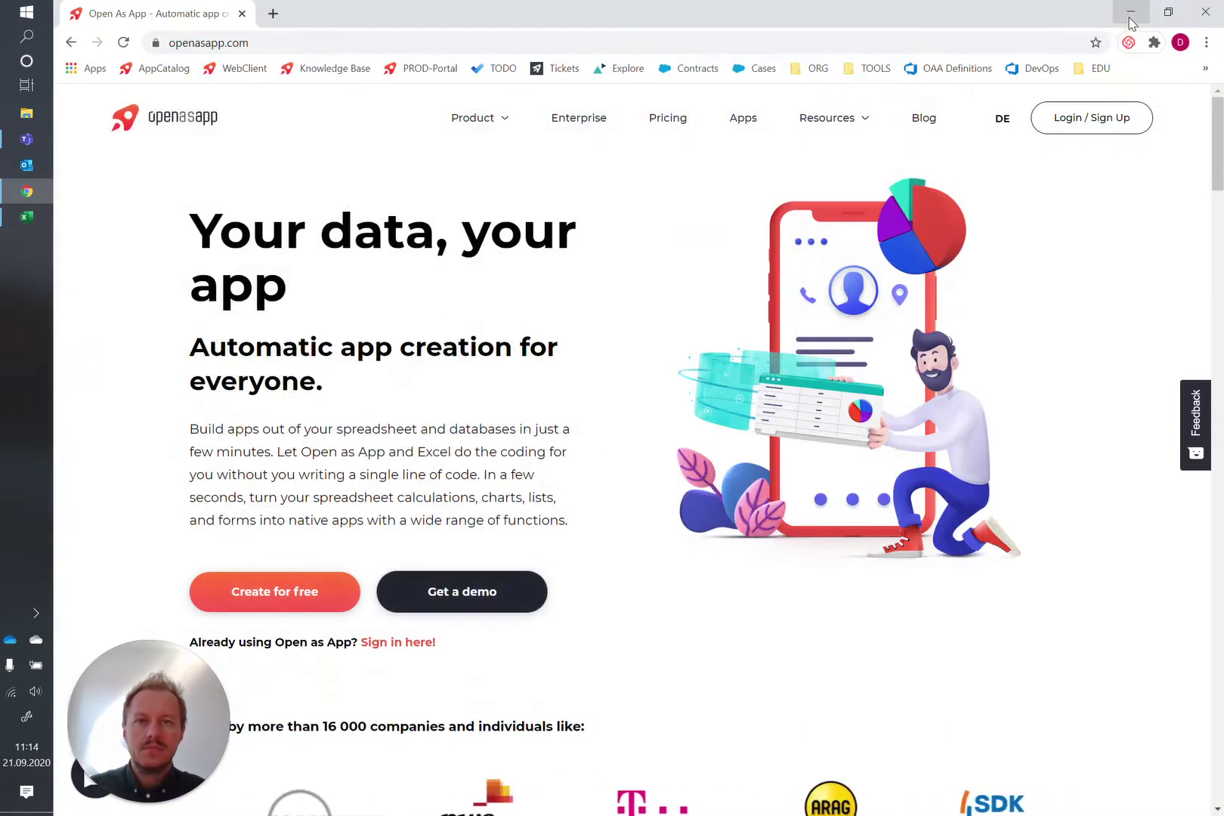
click(274, 596)
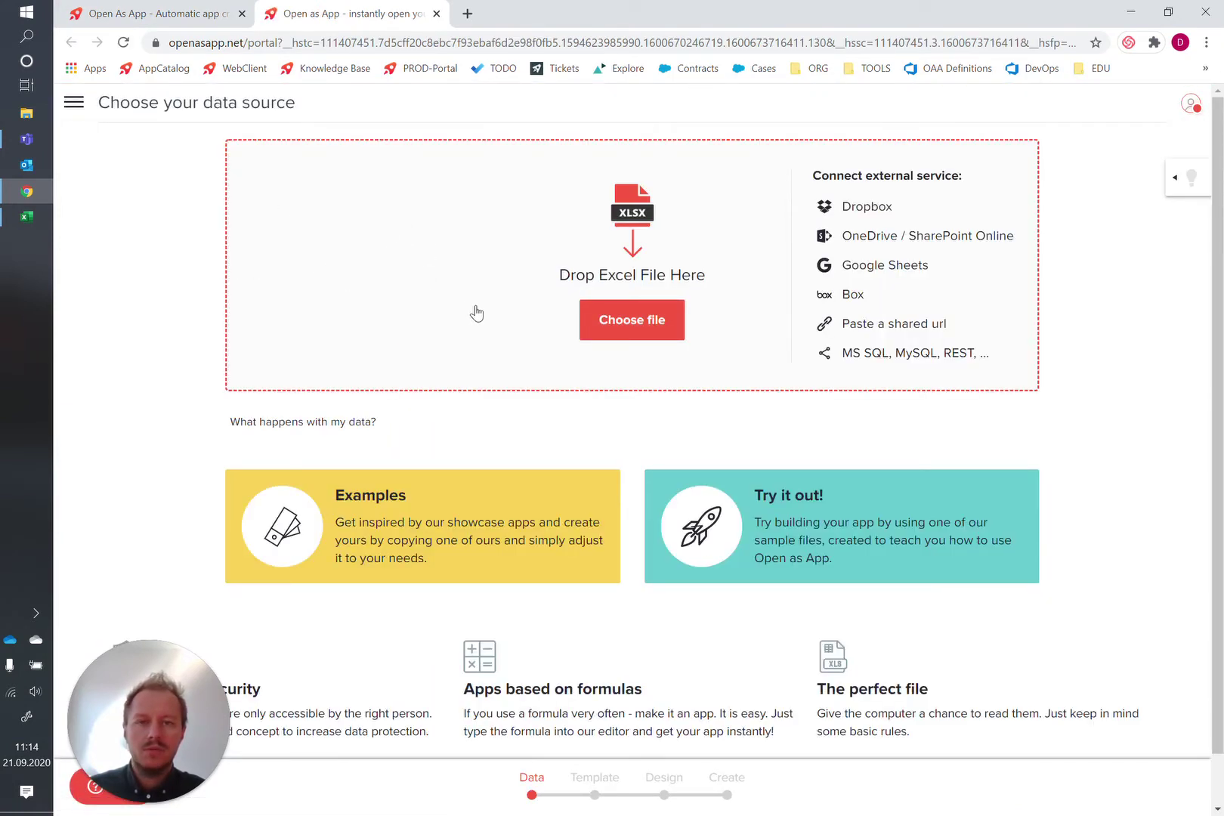
click(642, 322)
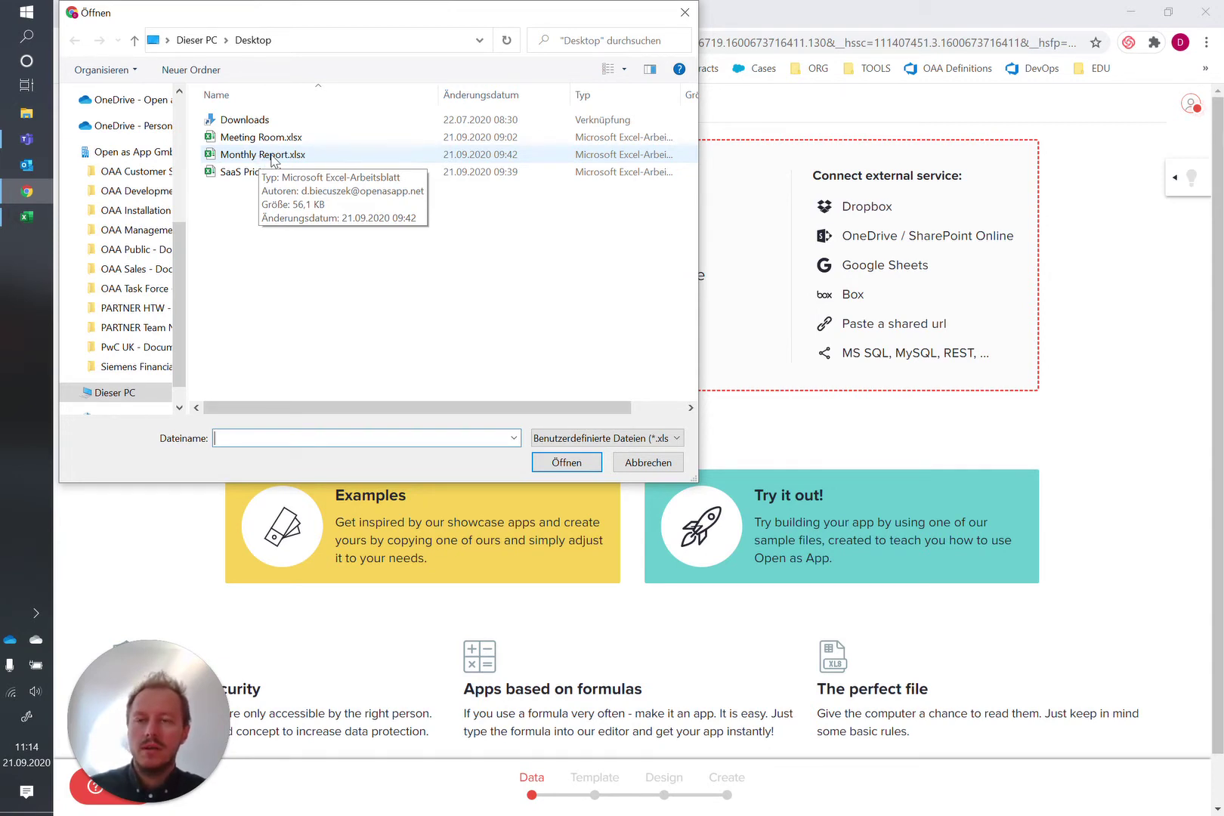
double_click(272, 155)
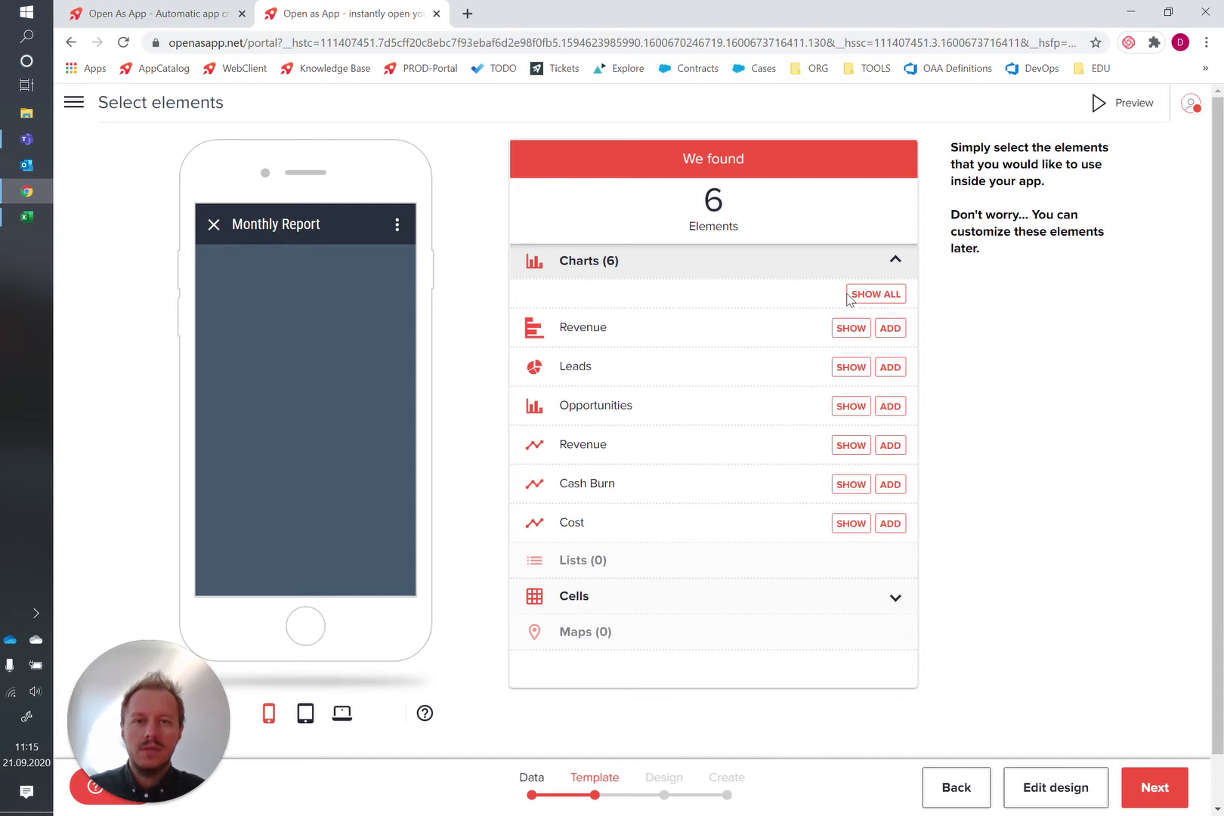
Show all chart previews and add the Revenue bar, Leads pie and Opportunities charts.
click(888, 302)
mouse_move(750, 361)
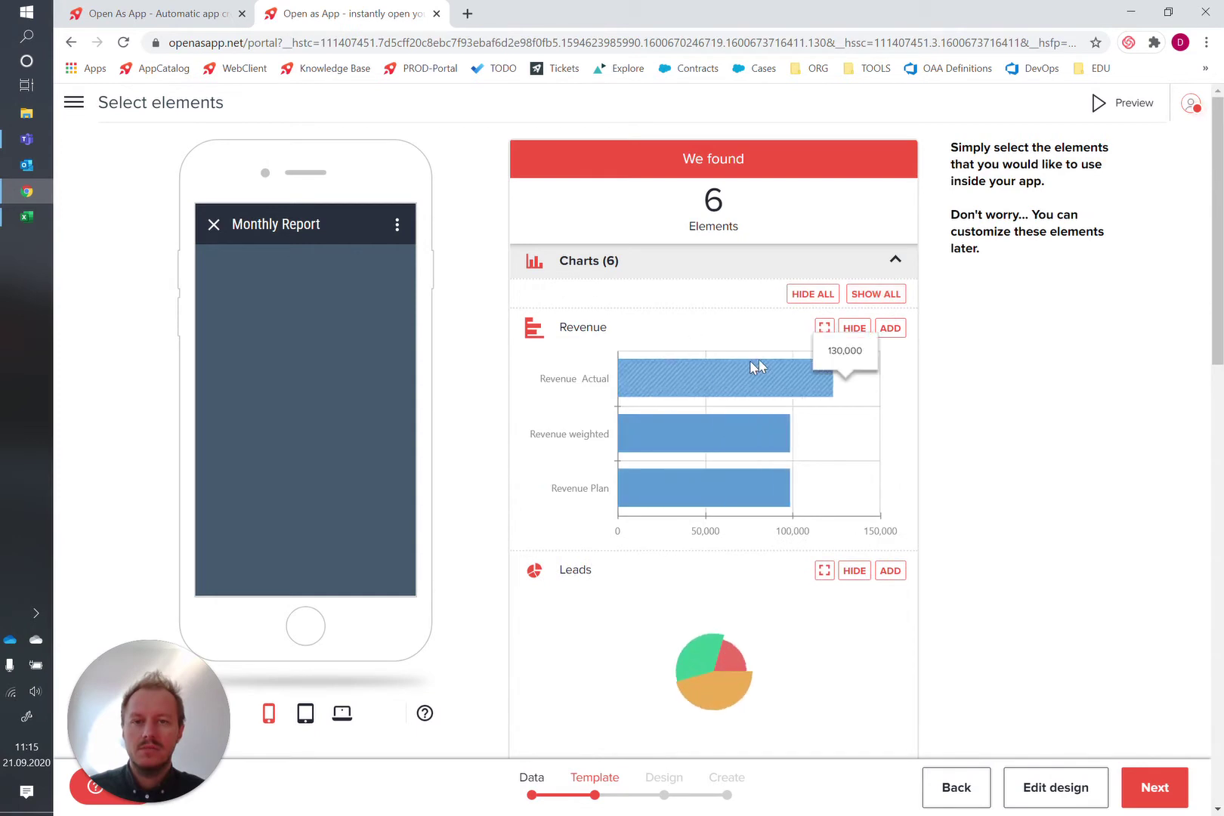
click(892, 329)
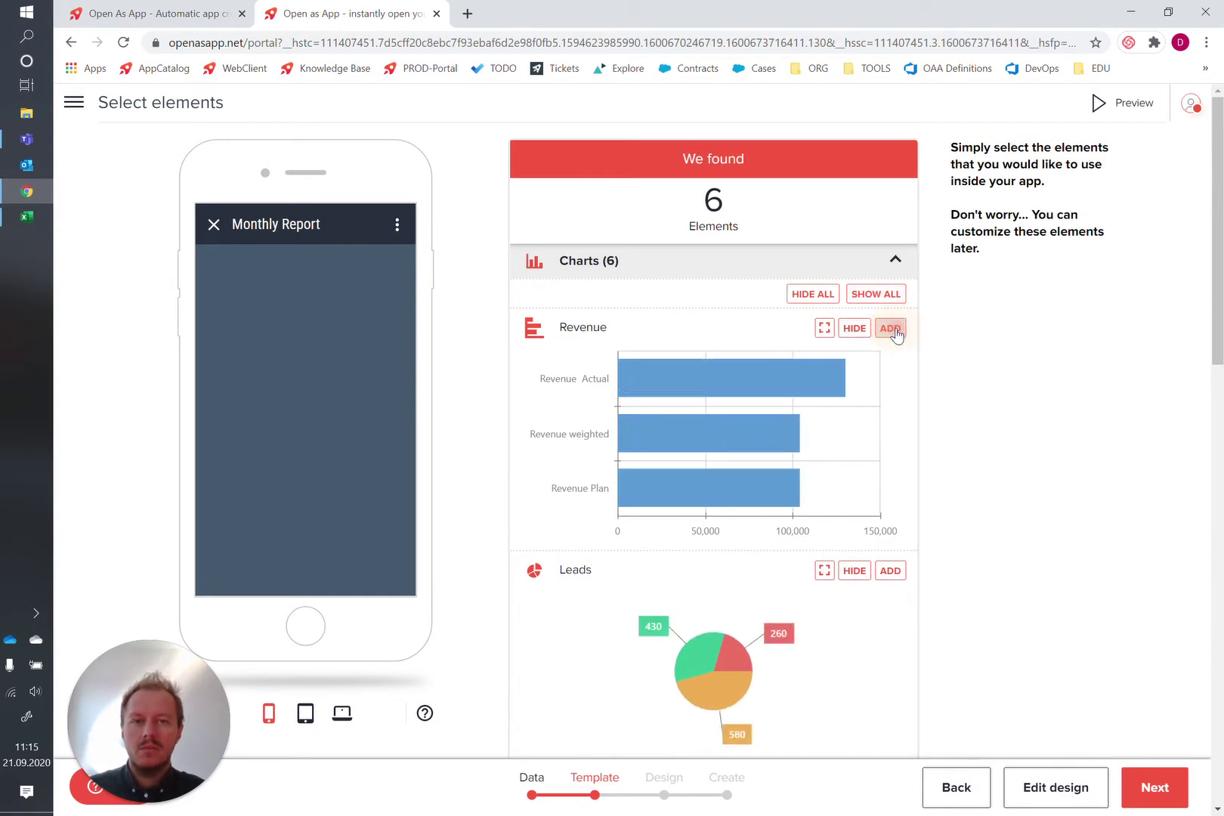
scroll(852, 412, down, 1)
scroll(854, 412, down, 1)
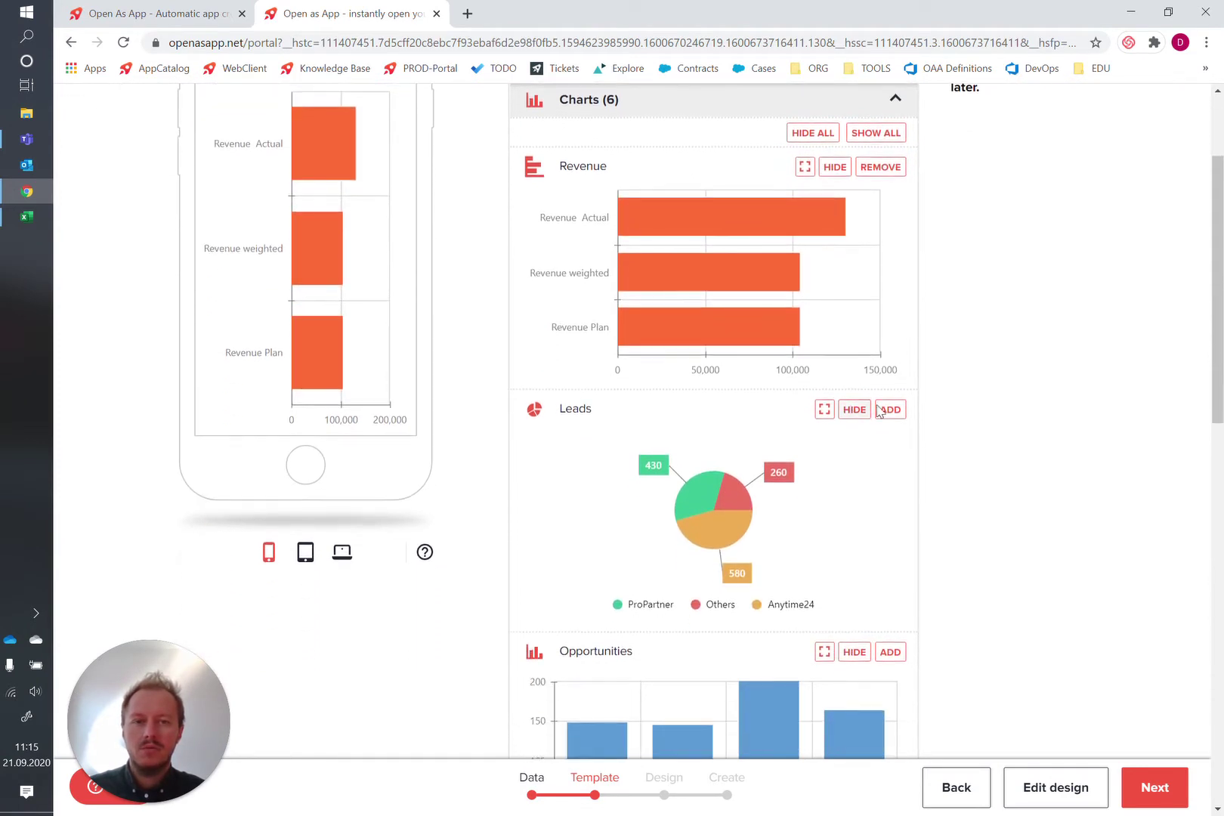
click(890, 410)
scroll(894, 412, down, 2)
scroll(894, 412, down, 1)
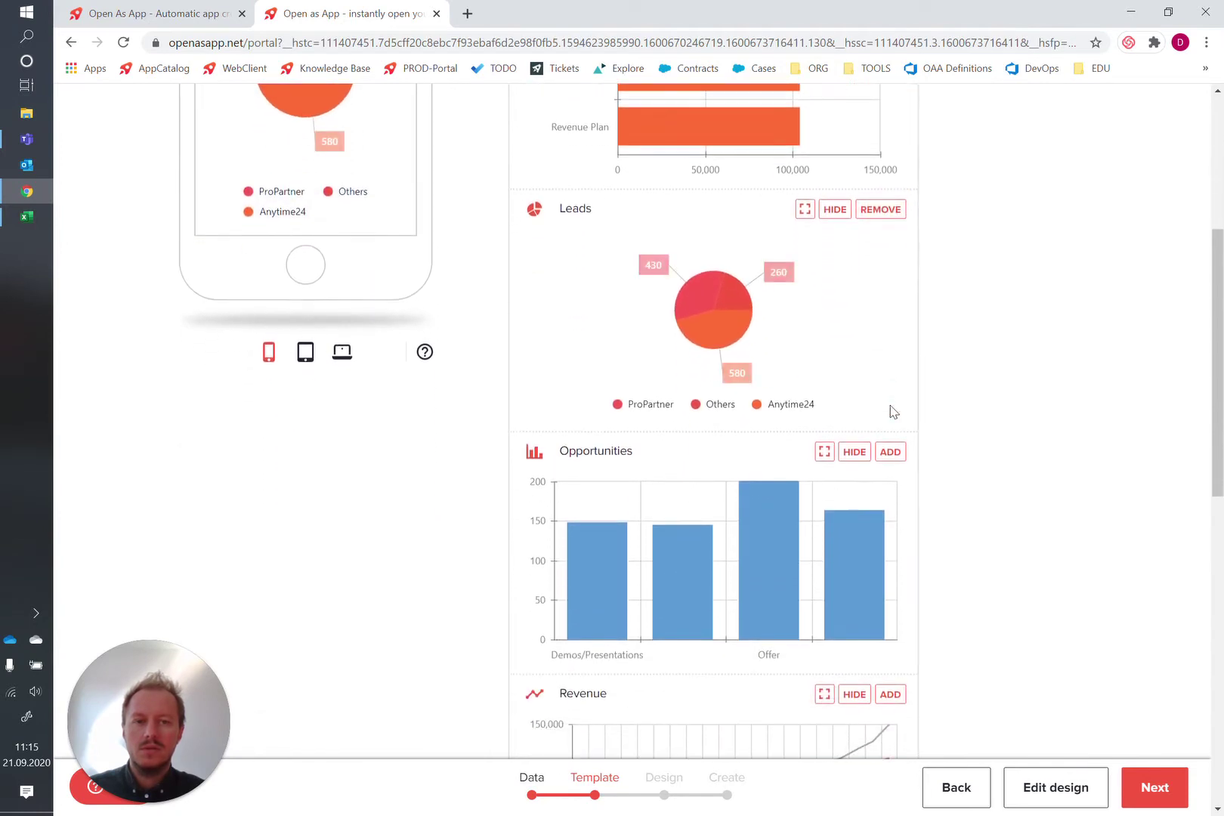
click(891, 455)
Add the Revenue line, Cash Burn and Cost charts to the app.
scroll(894, 457, down, 3)
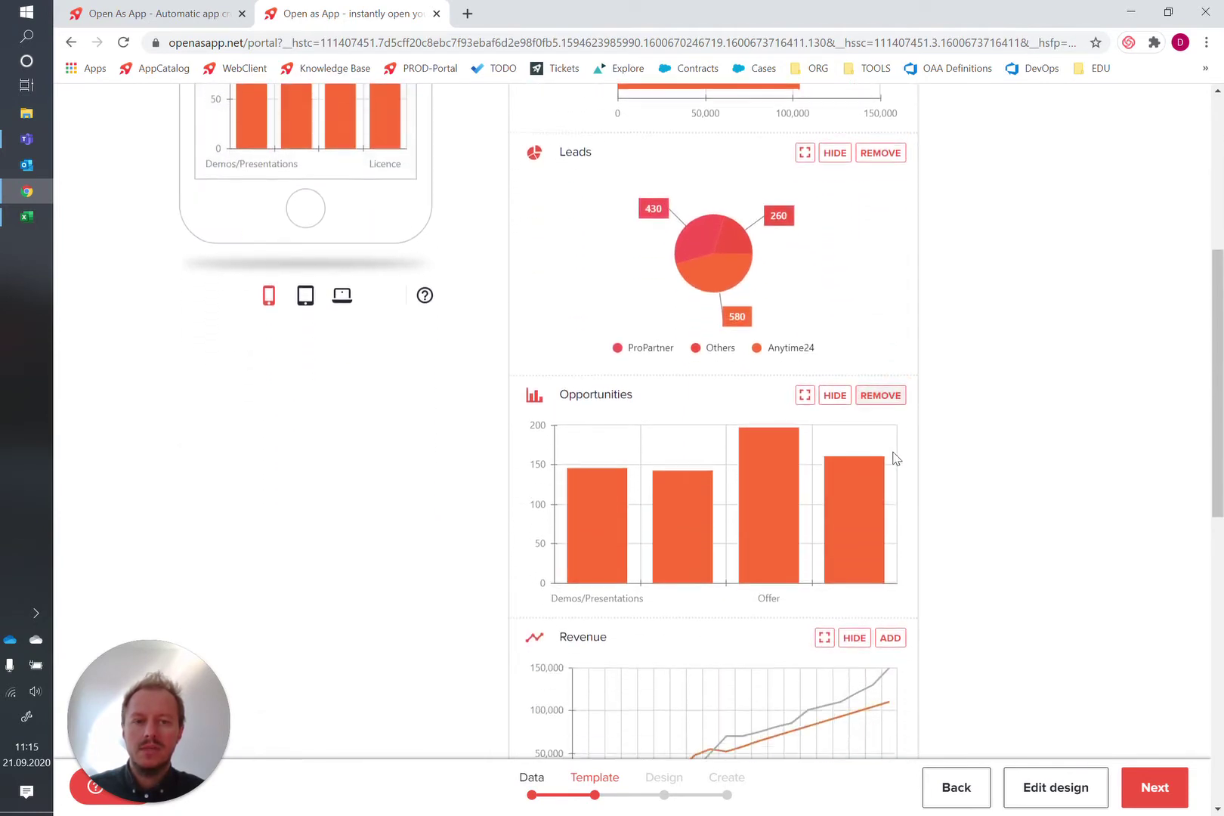
click(891, 508)
scroll(893, 505, down, 4)
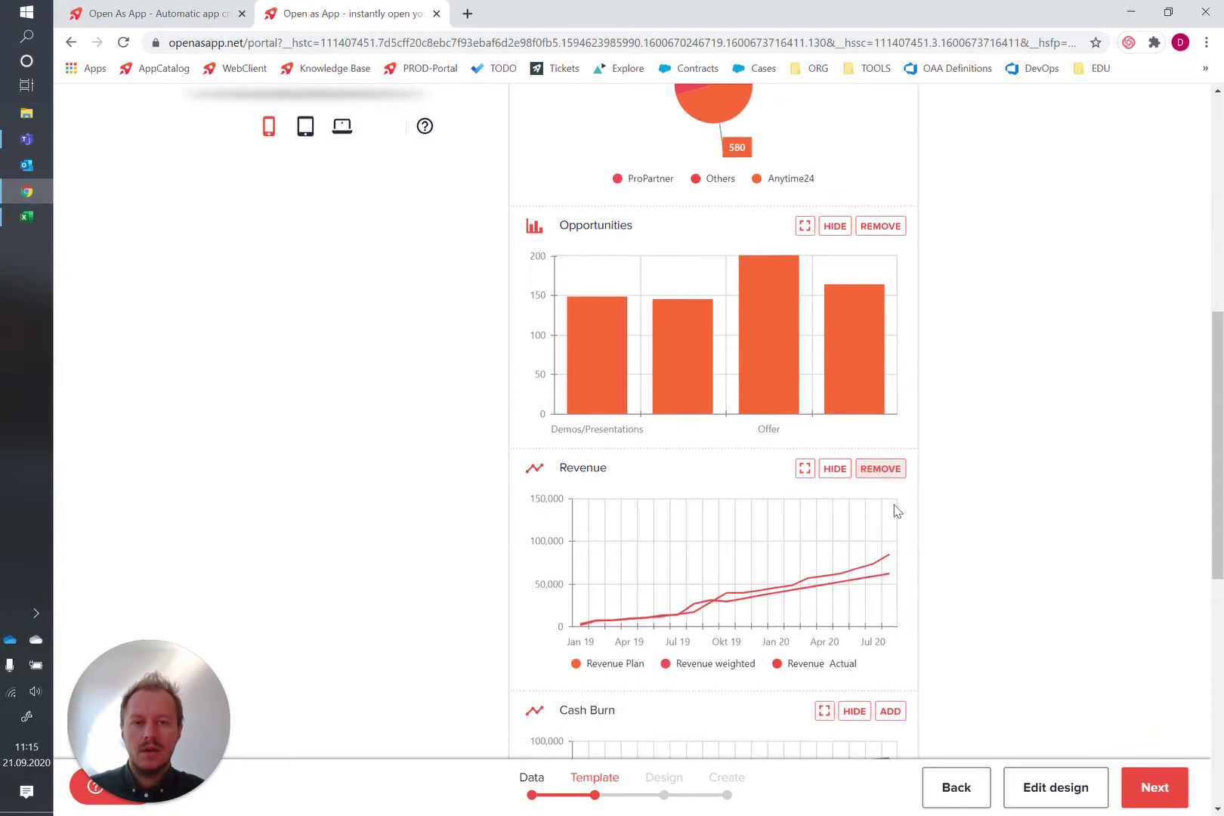
click(890, 489)
scroll(892, 495, down, 4)
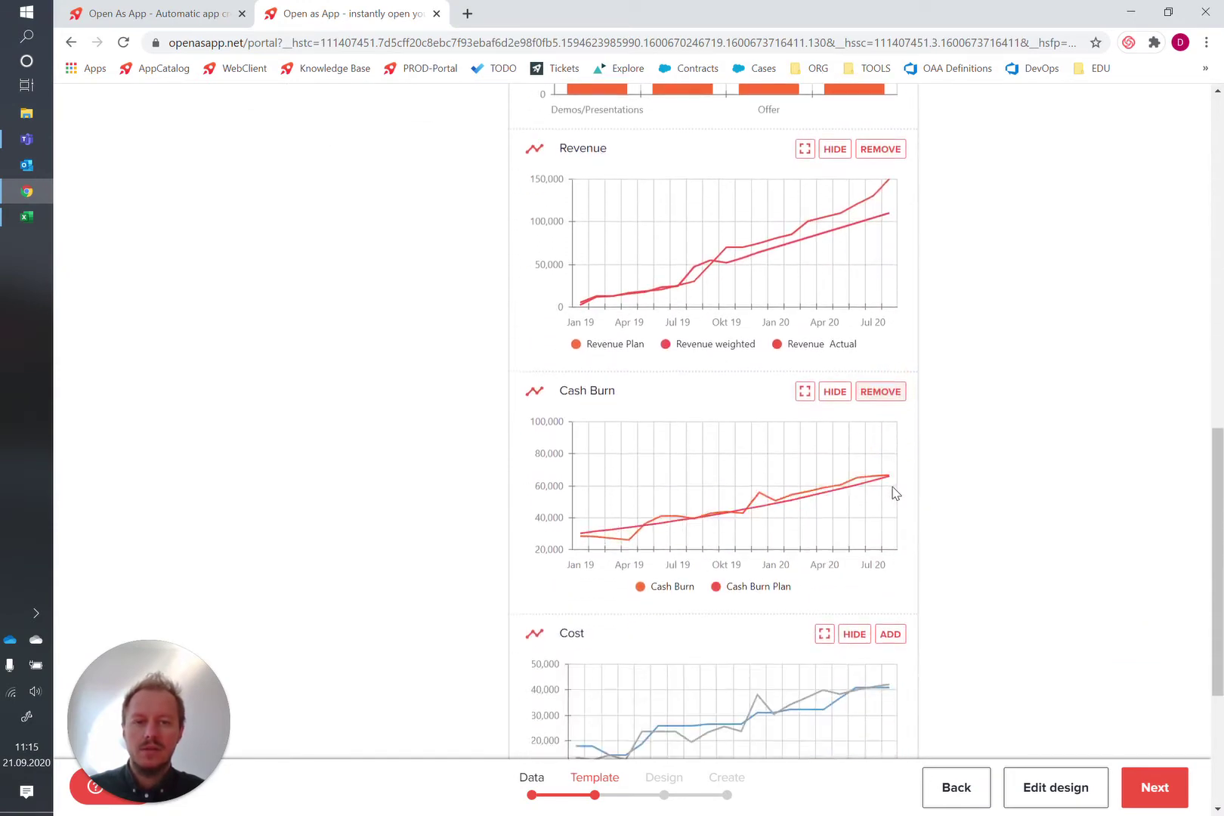
click(891, 491)
Collapse the chart previews into a compact list.
scroll(892, 493, down, 2)
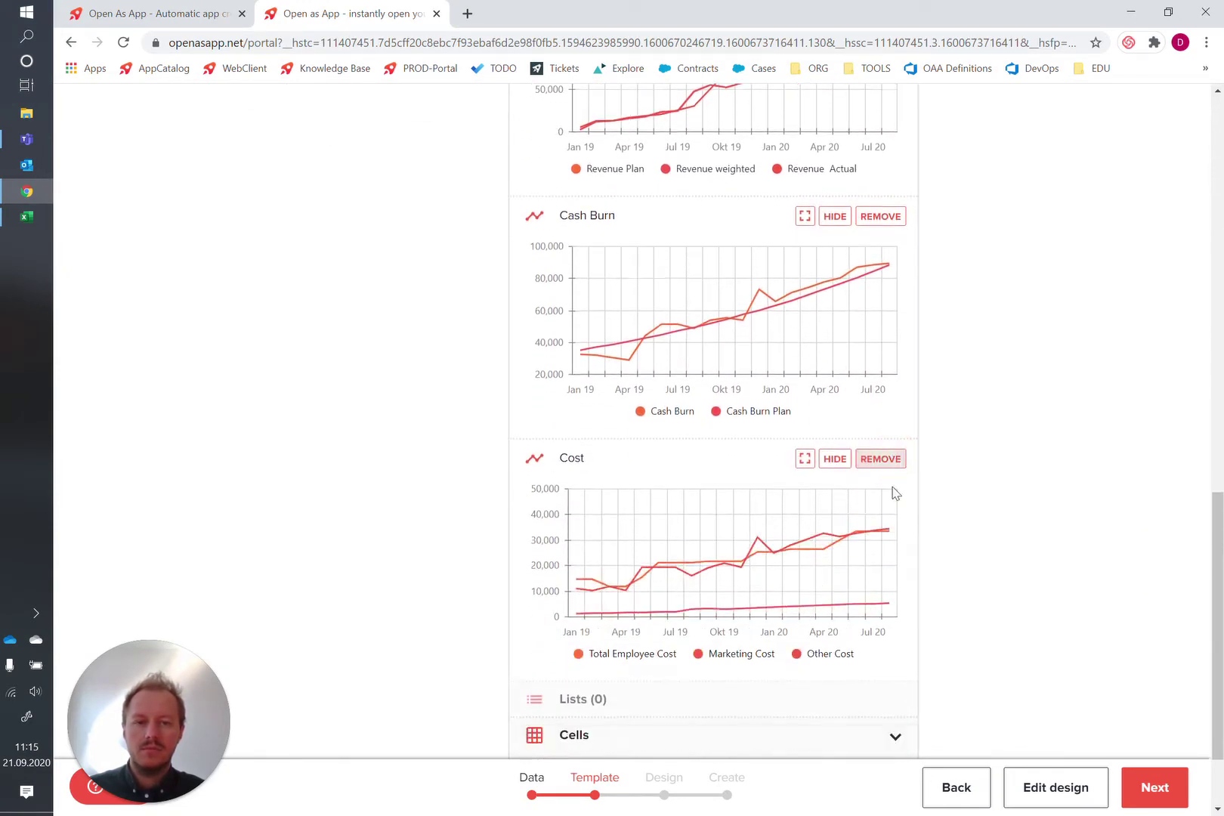
scroll(894, 493, up, 15)
scroll(896, 492, up, 2)
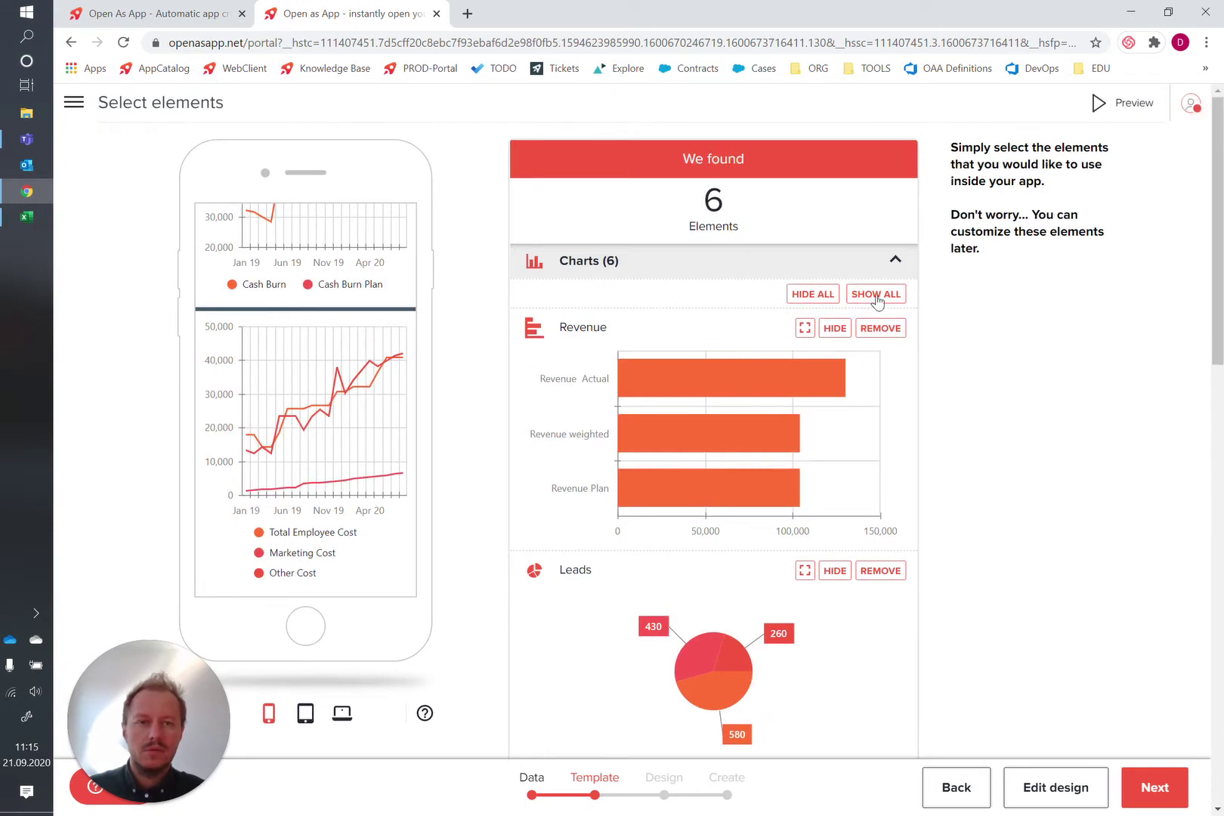
click(828, 296)
mouse_move(245, 401)
scroll(245, 399, up, 5)
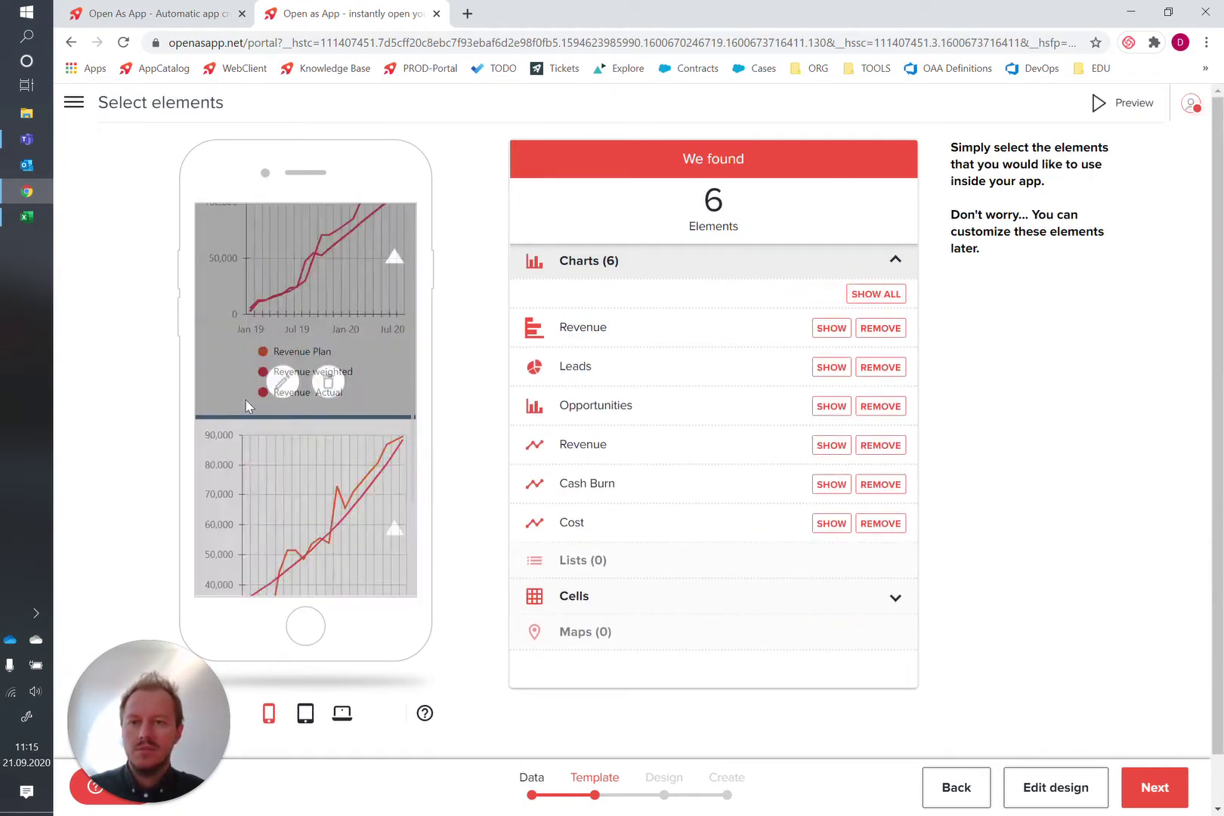
scroll(245, 399, up, 5)
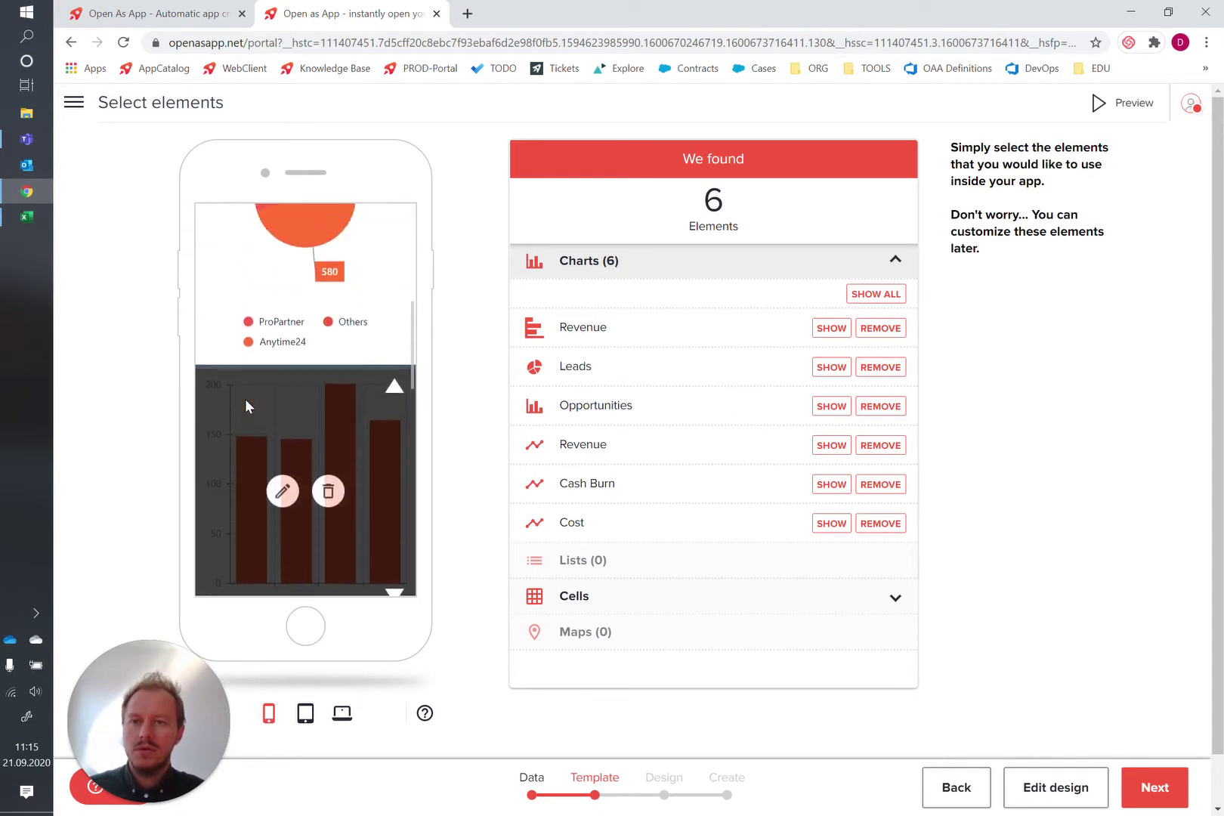
scroll(244, 399, up, 3)
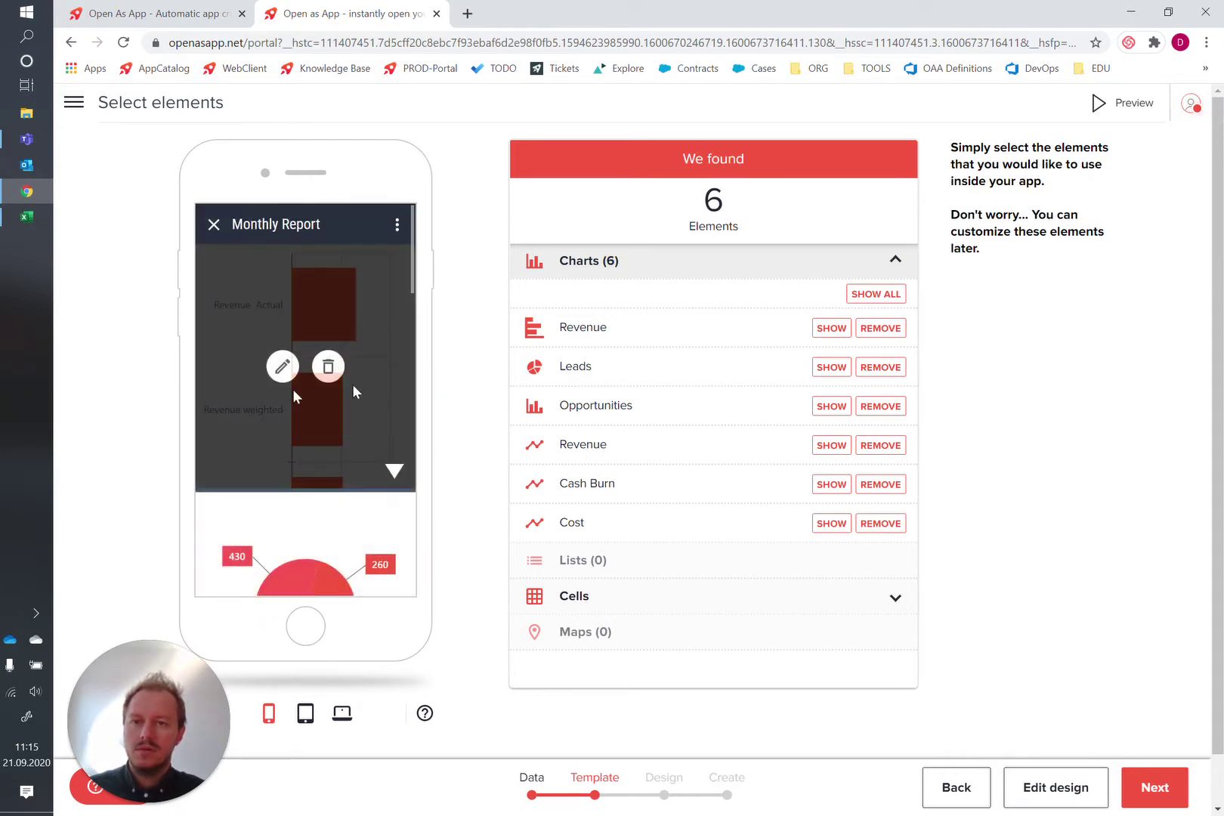
Add the date selector cell C4 to the app and caption it 'Month:'.
click(894, 601)
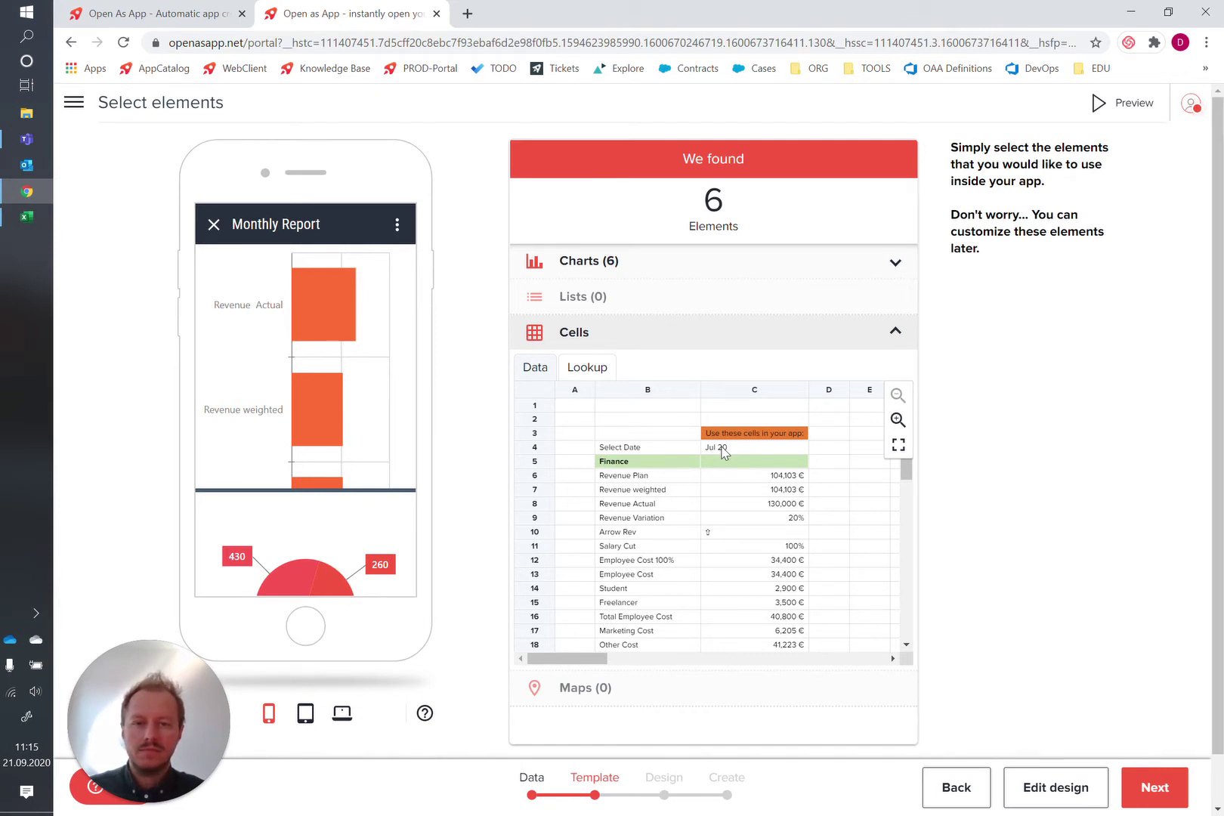
click(723, 452)
scroll(303, 387, down, 5)
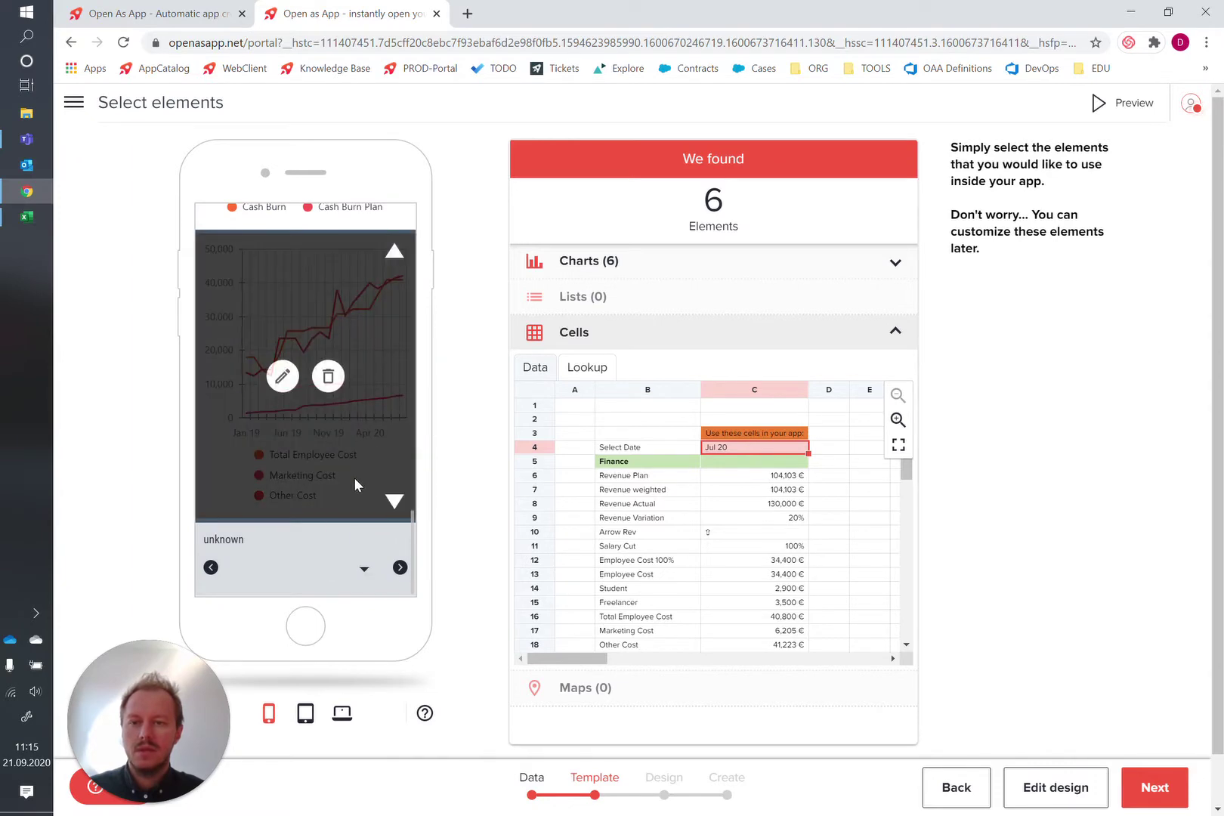
mouse_move(285, 567)
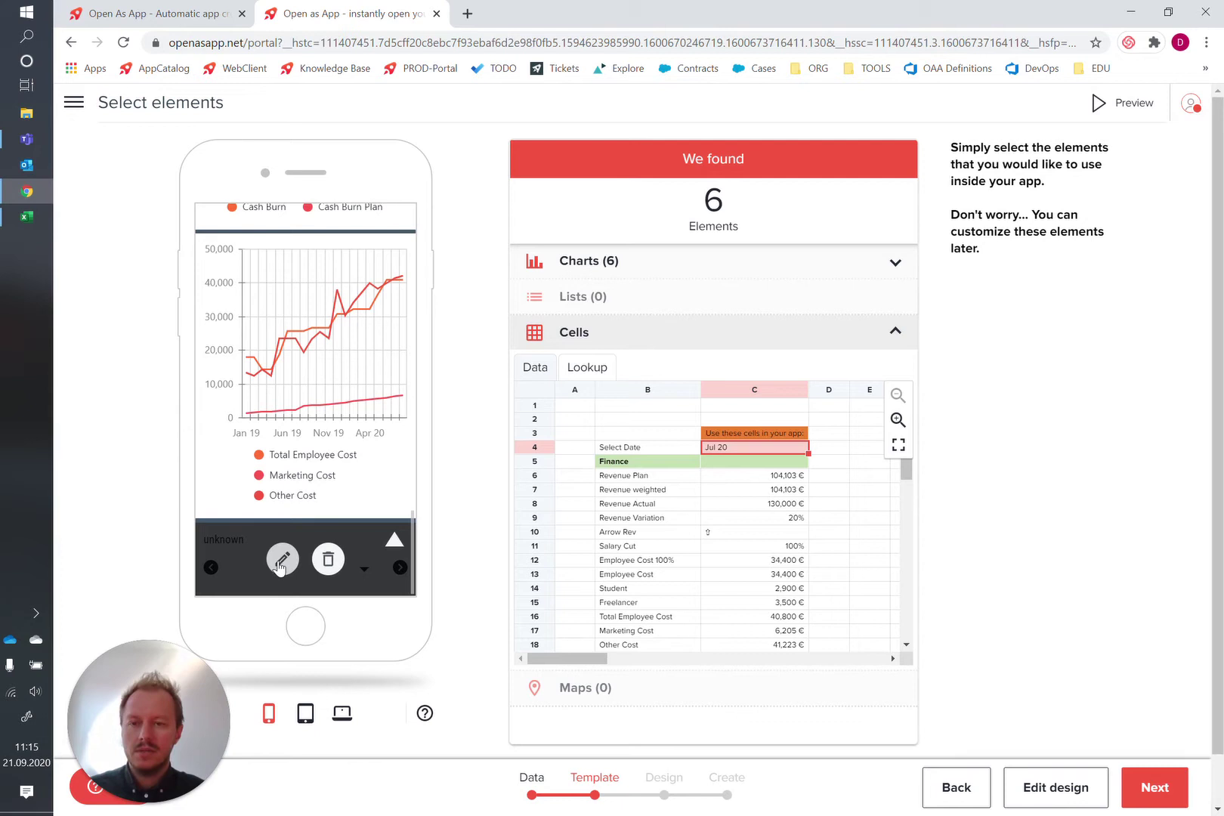
click(282, 561)
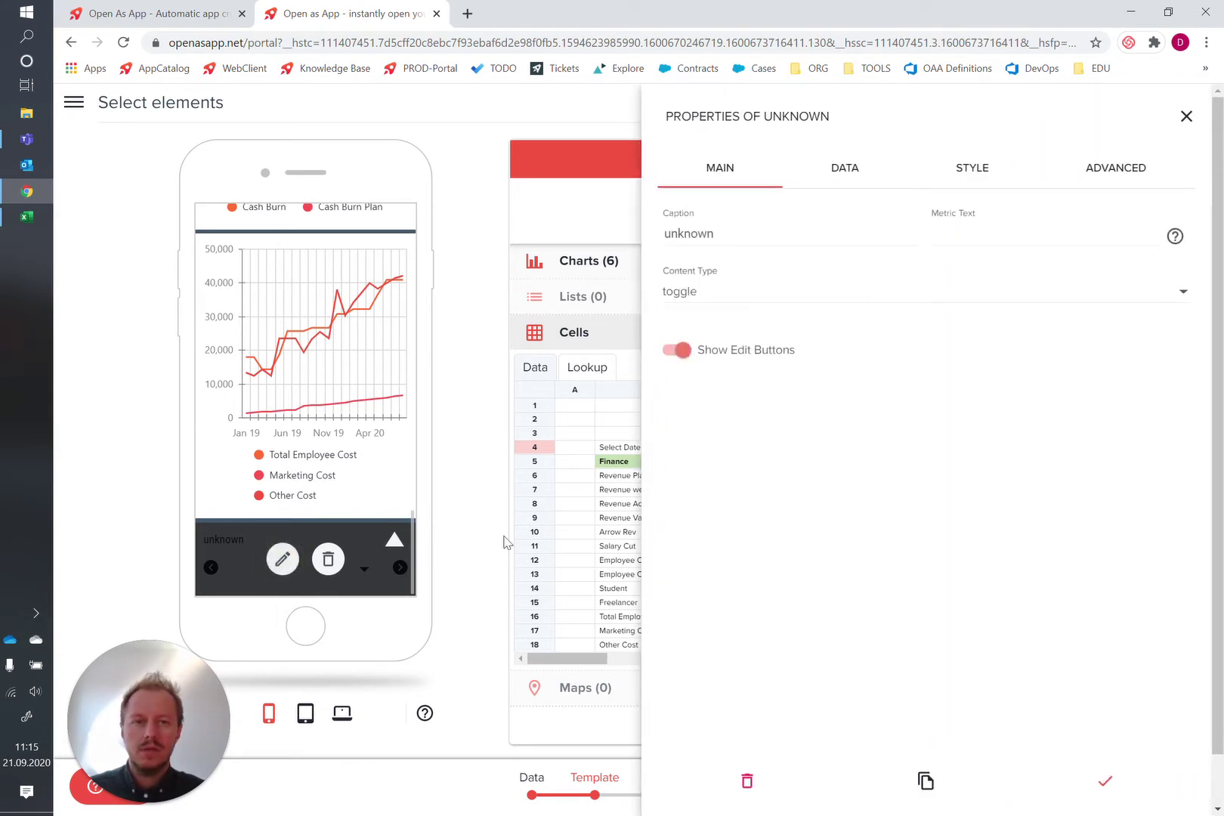
double_click(702, 232)
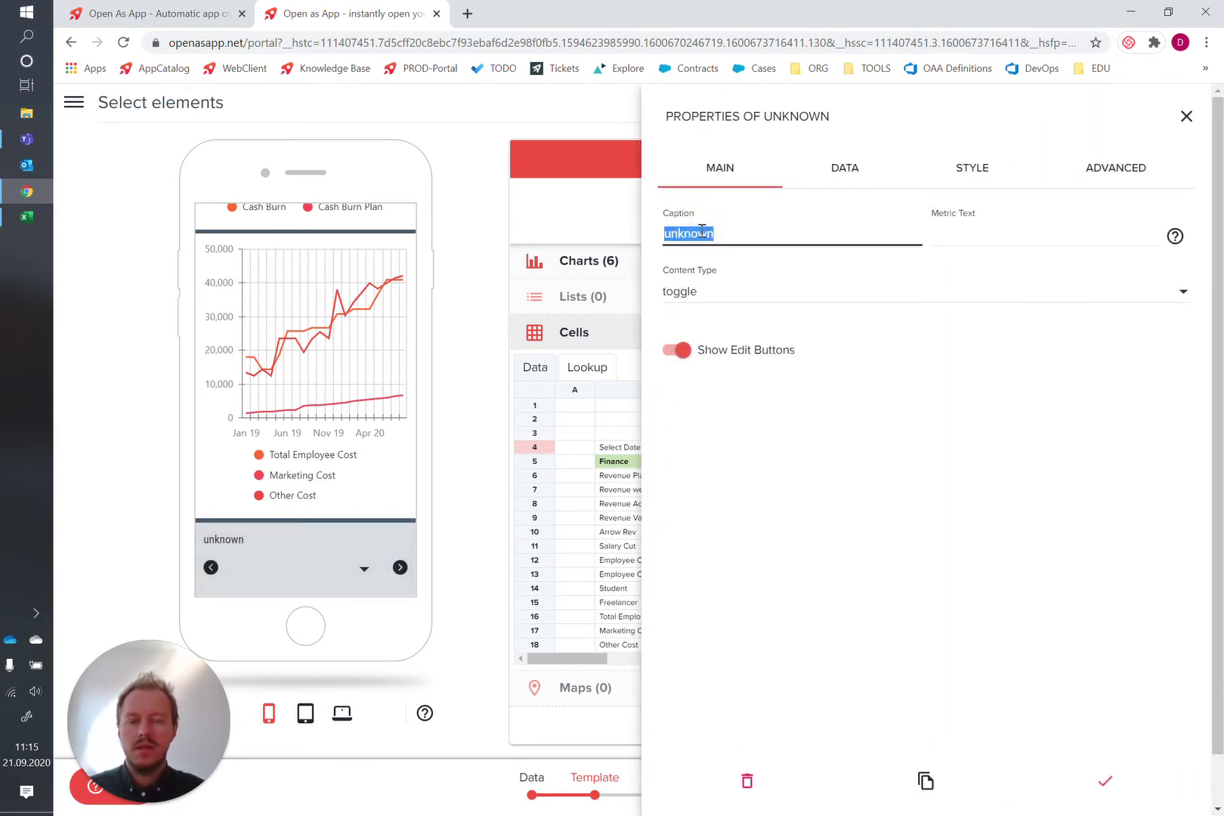
text(Montzh)
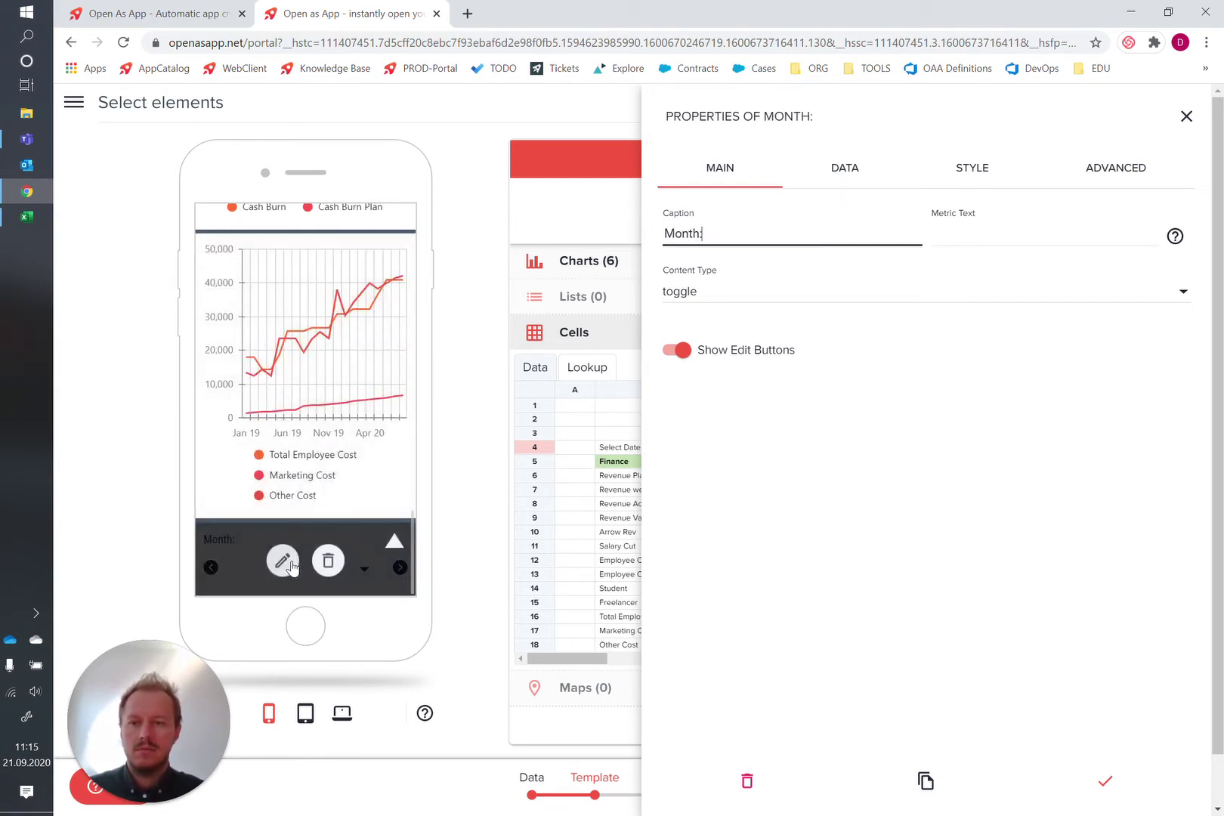
text(:)
Move the Month: selector to the top of the app, above the revenue bar chart.
click(393, 542)
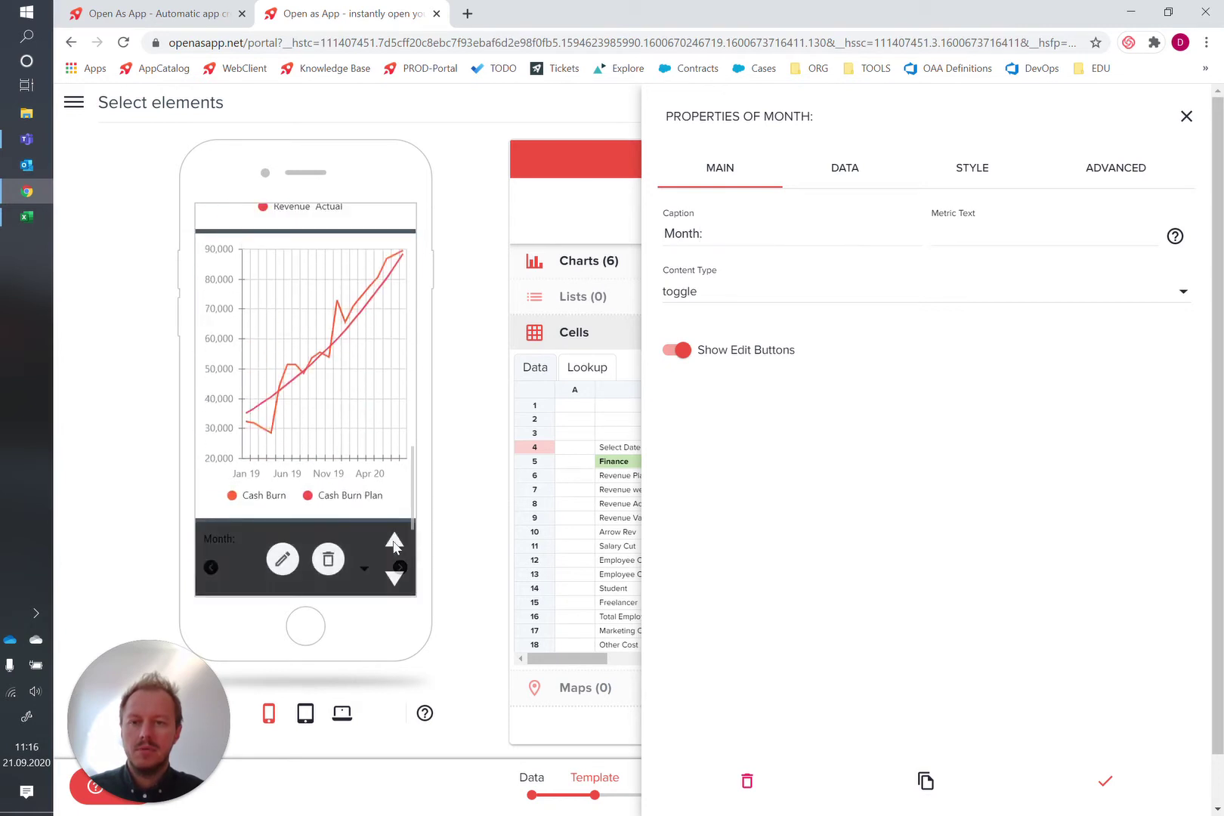
click(394, 542)
click(394, 542)
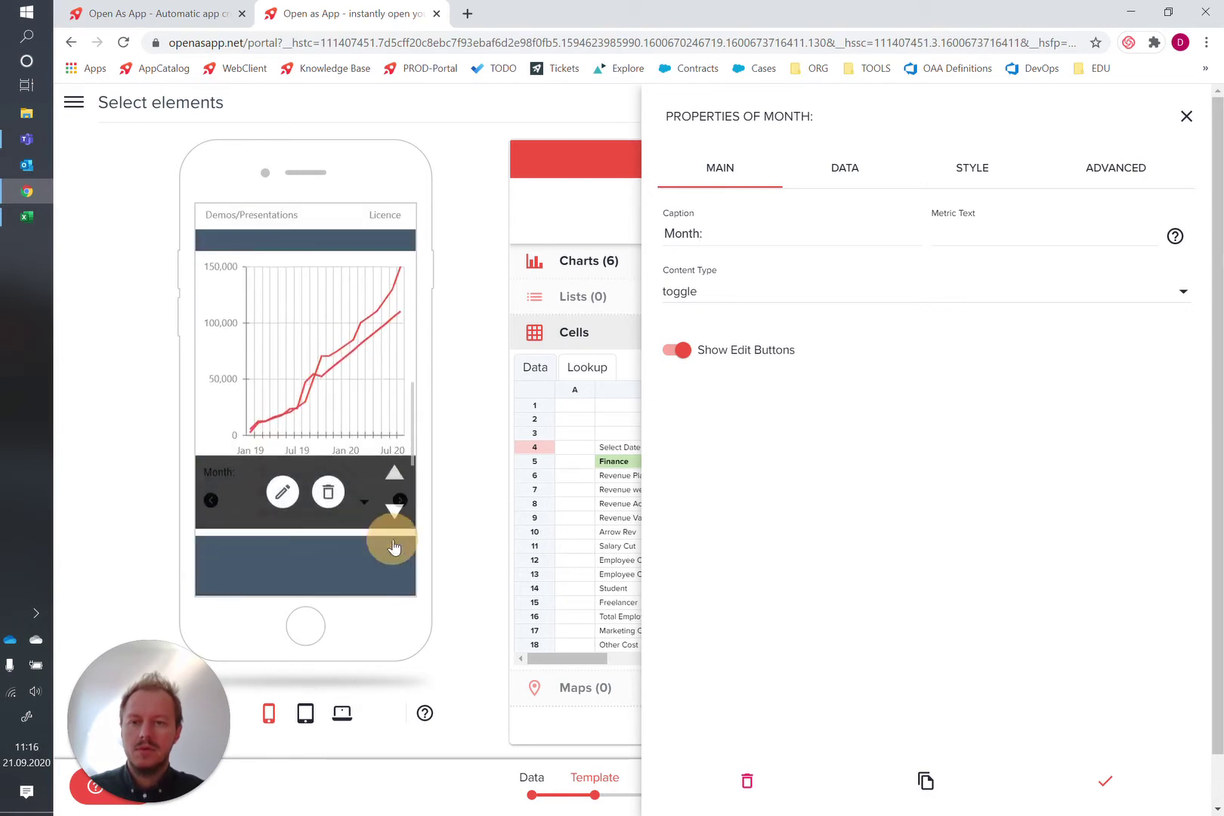
click(394, 543)
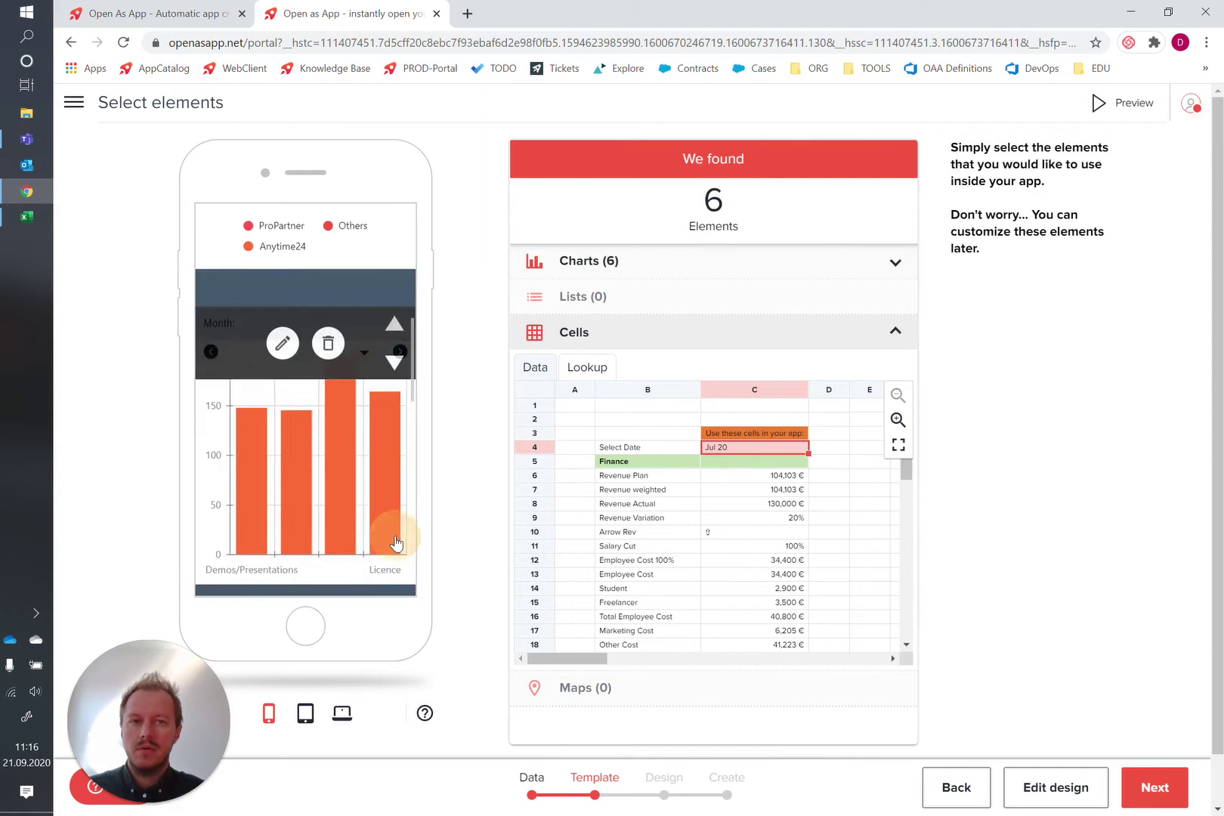
click(394, 542)
click(394, 541)
click(396, 540)
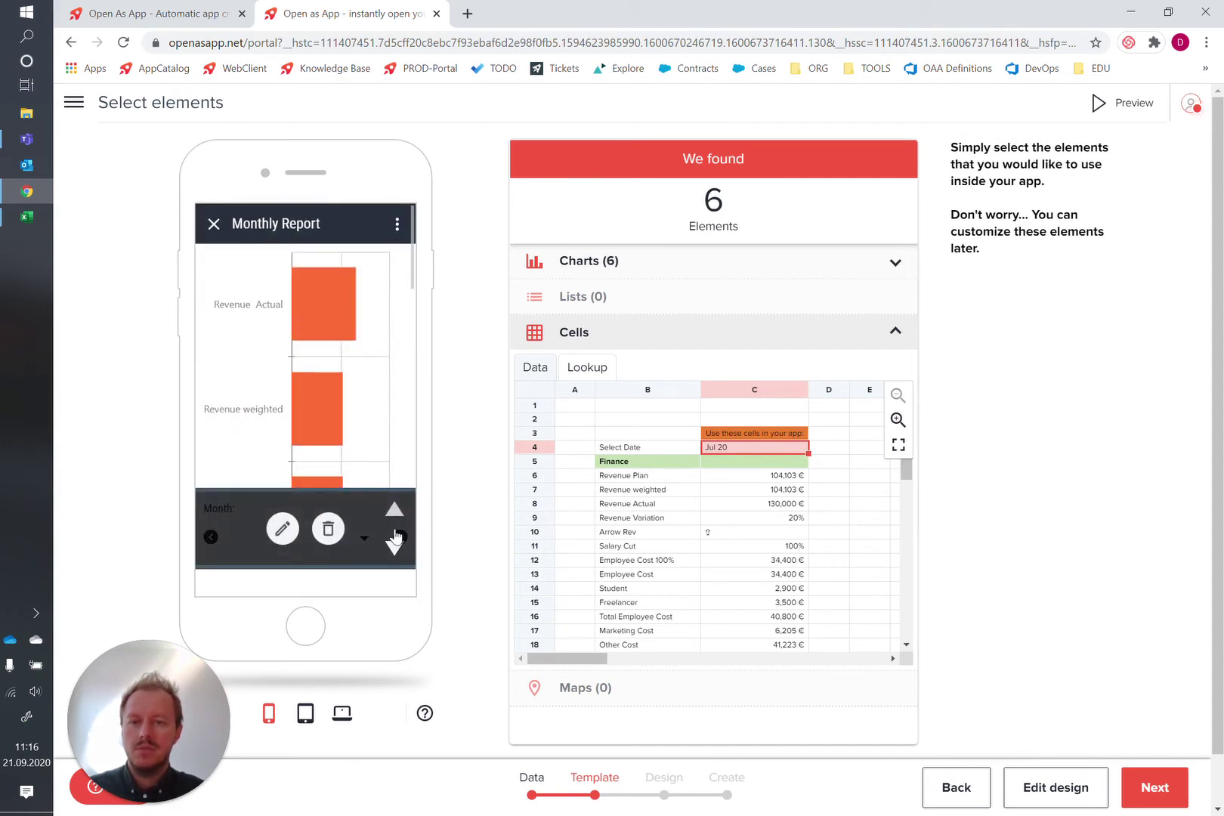
click(394, 514)
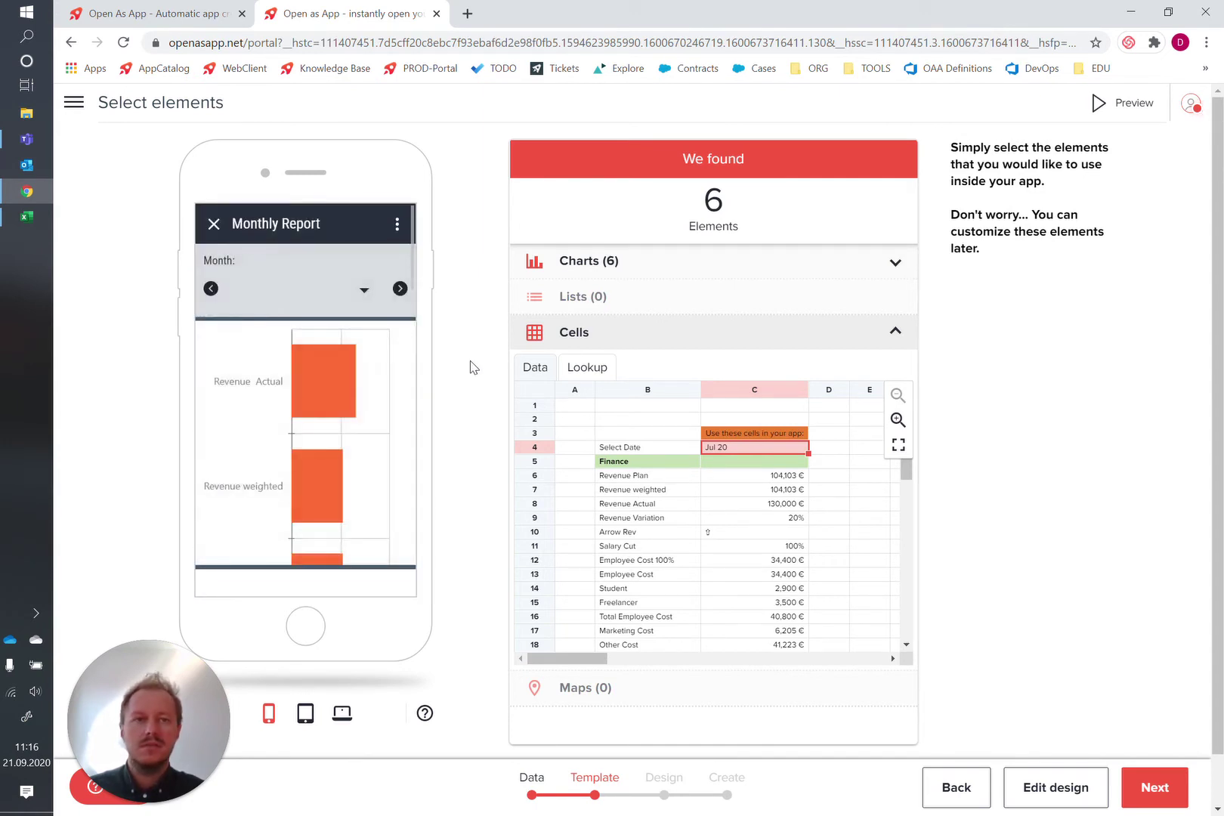
click(1121, 104)
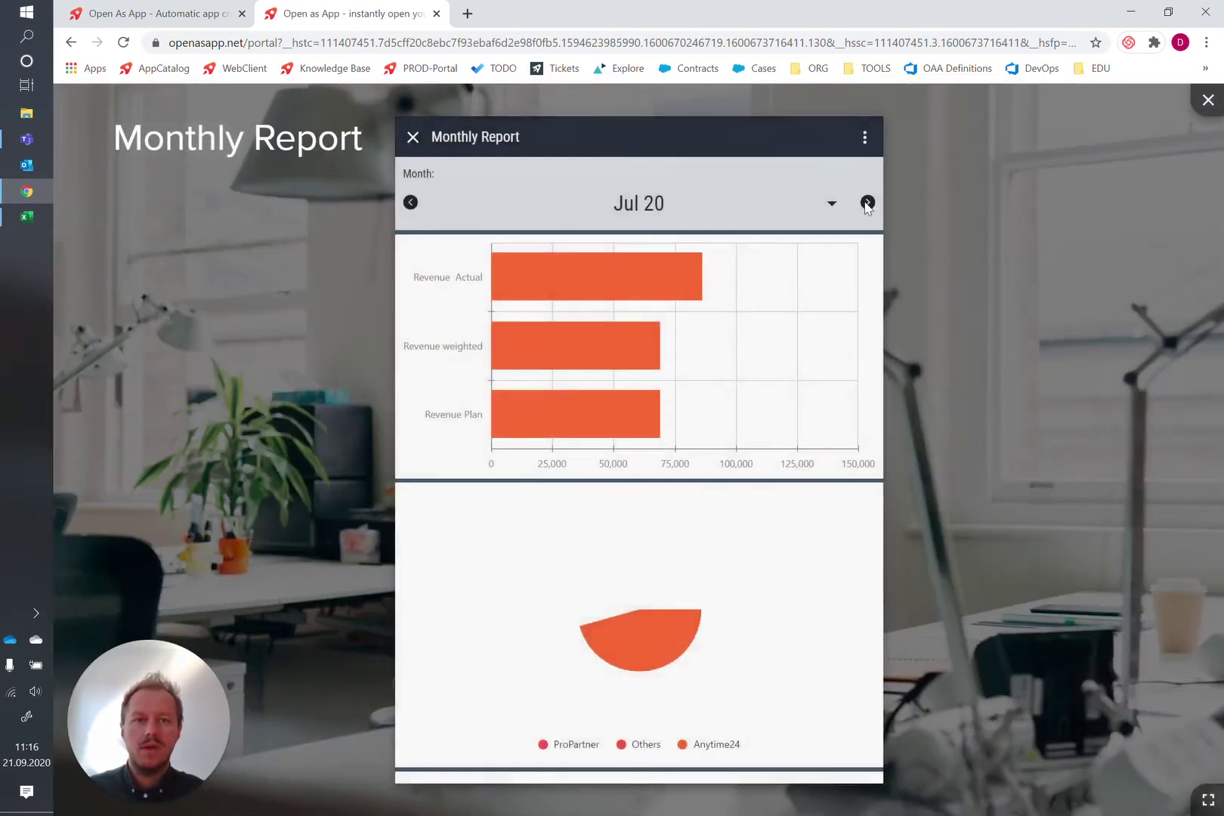
click(868, 203)
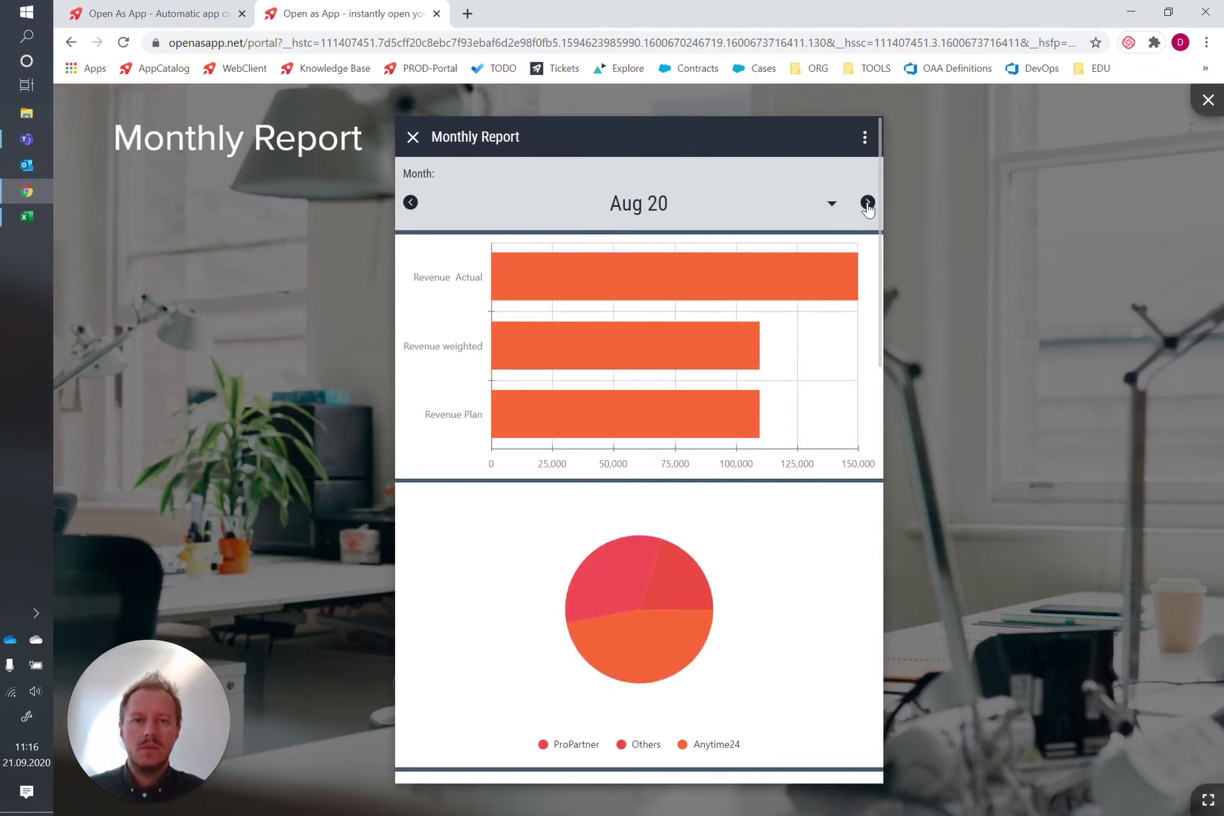
click(868, 202)
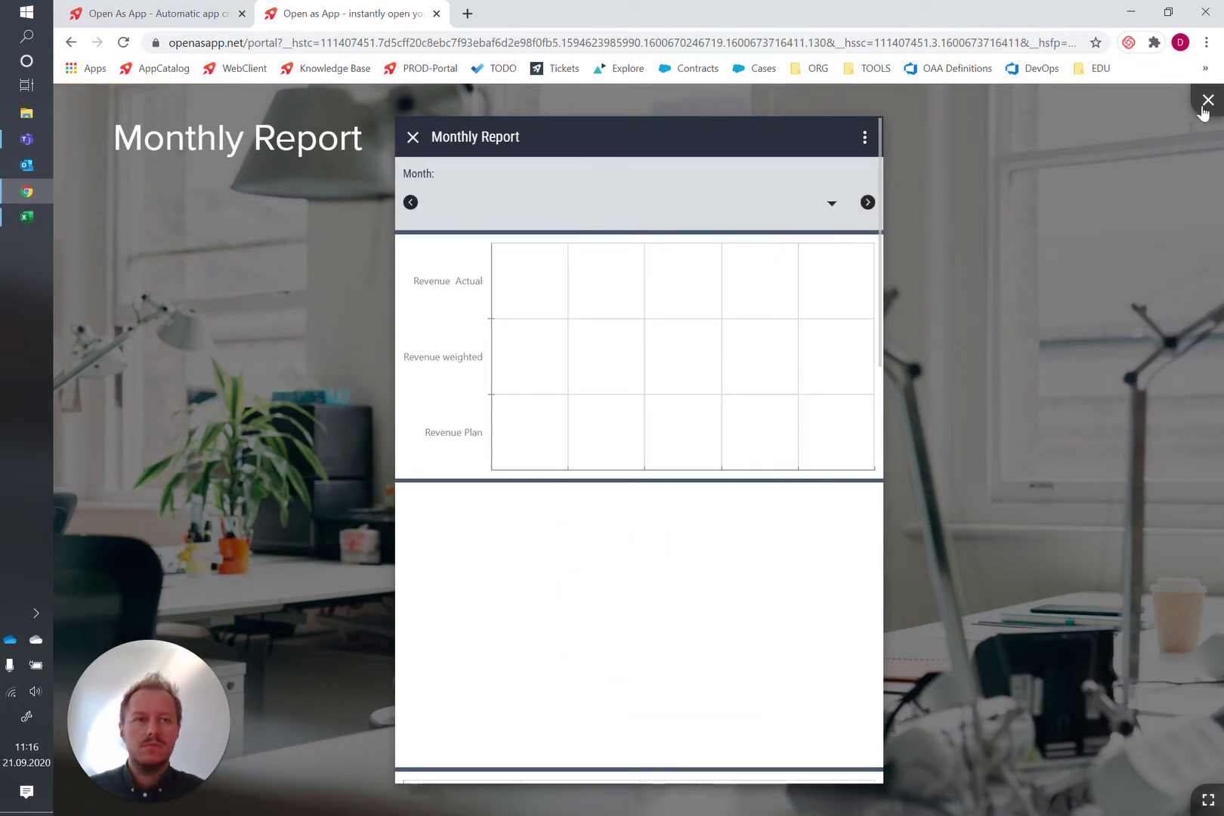
click(1208, 101)
mouse_move(283, 442)
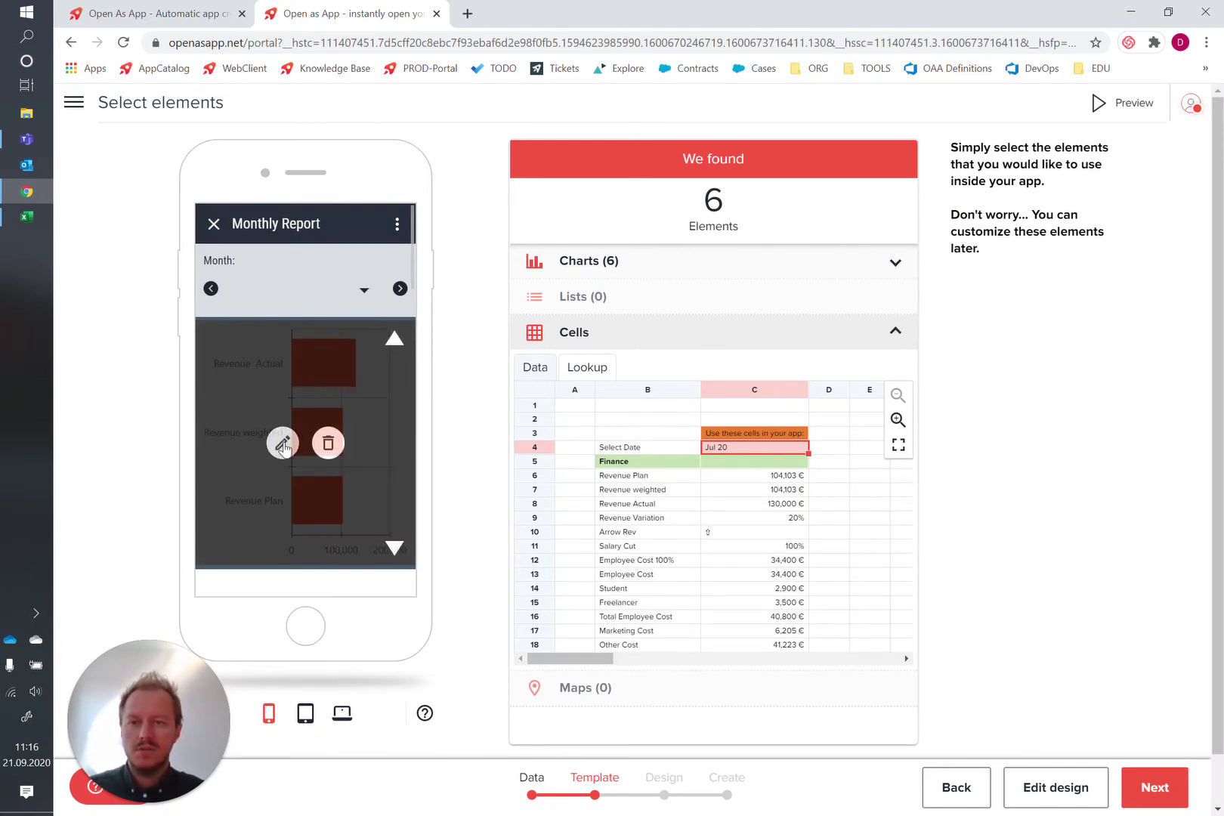
Turn on Show Data Marker for the revenue bar chart so 130,000 and 104,103.07 appear on the bars.
click(282, 444)
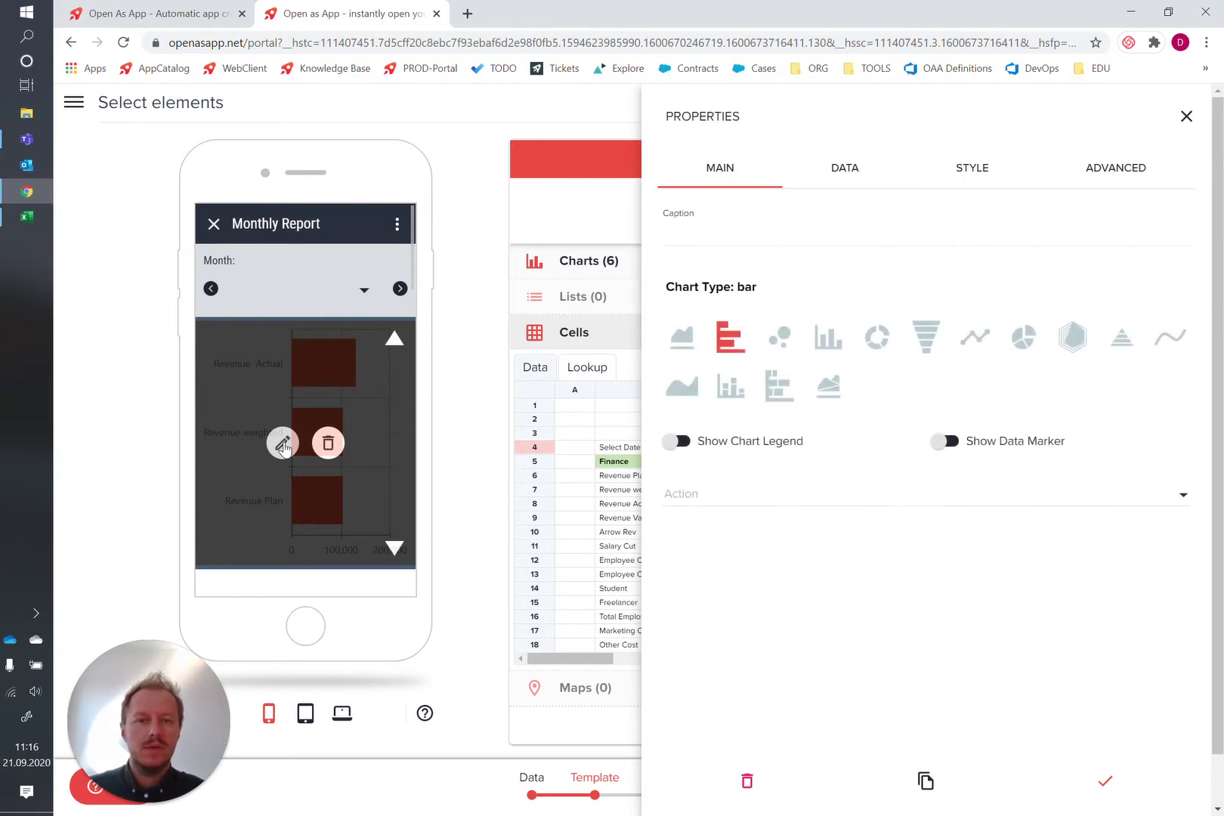
click(943, 442)
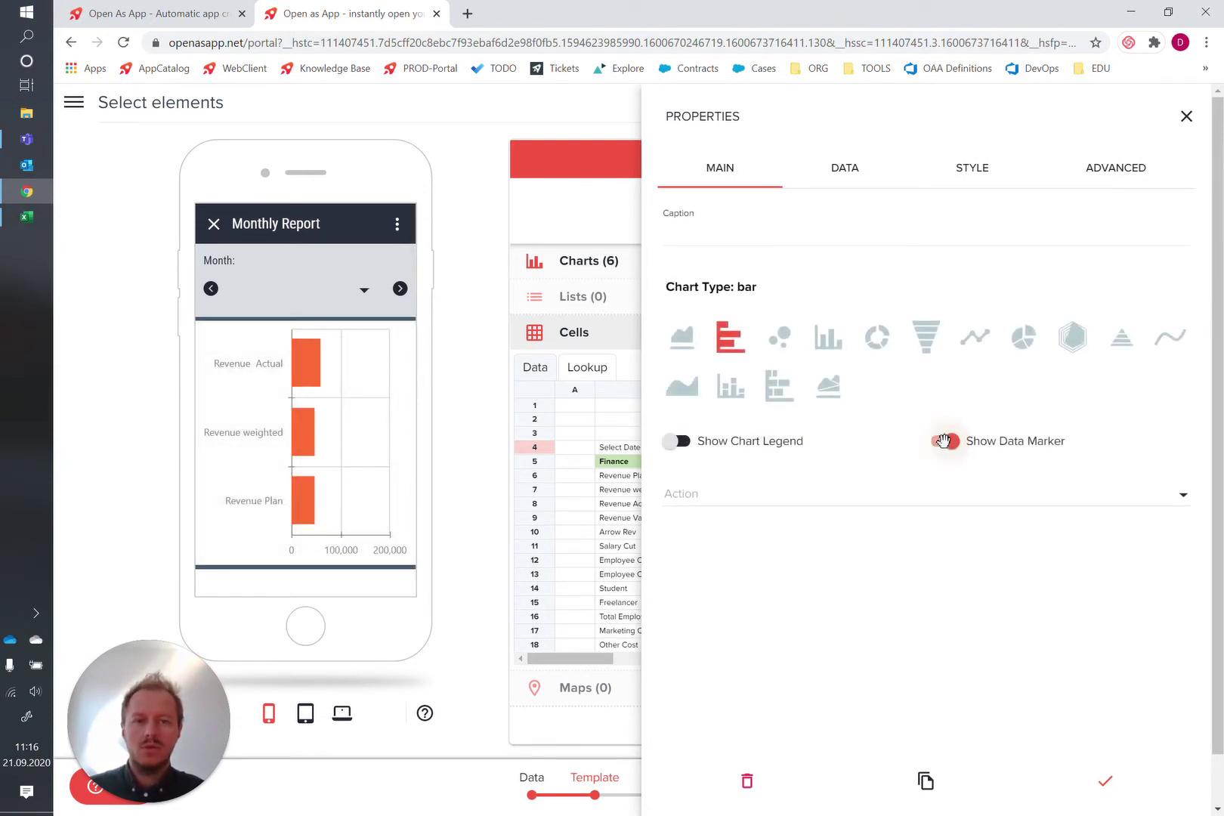
mouse_move(370, 363)
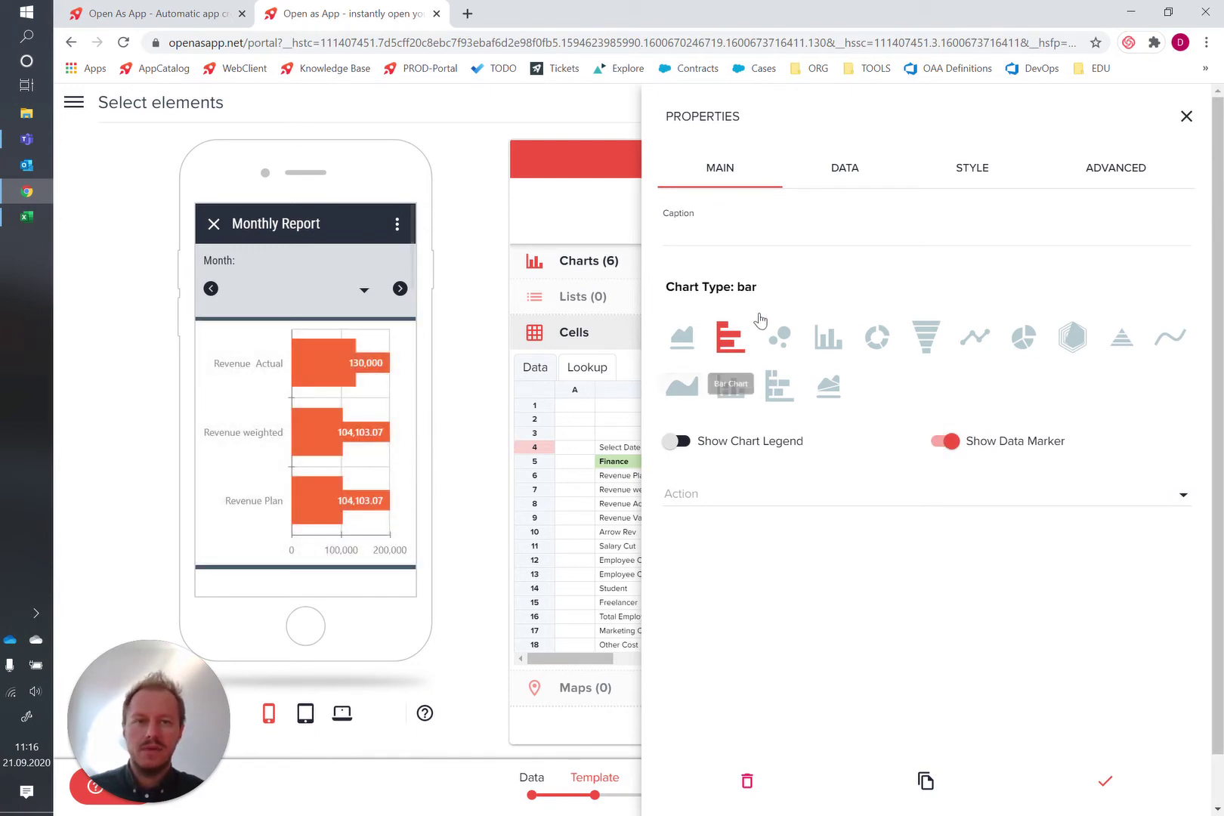
click(962, 176)
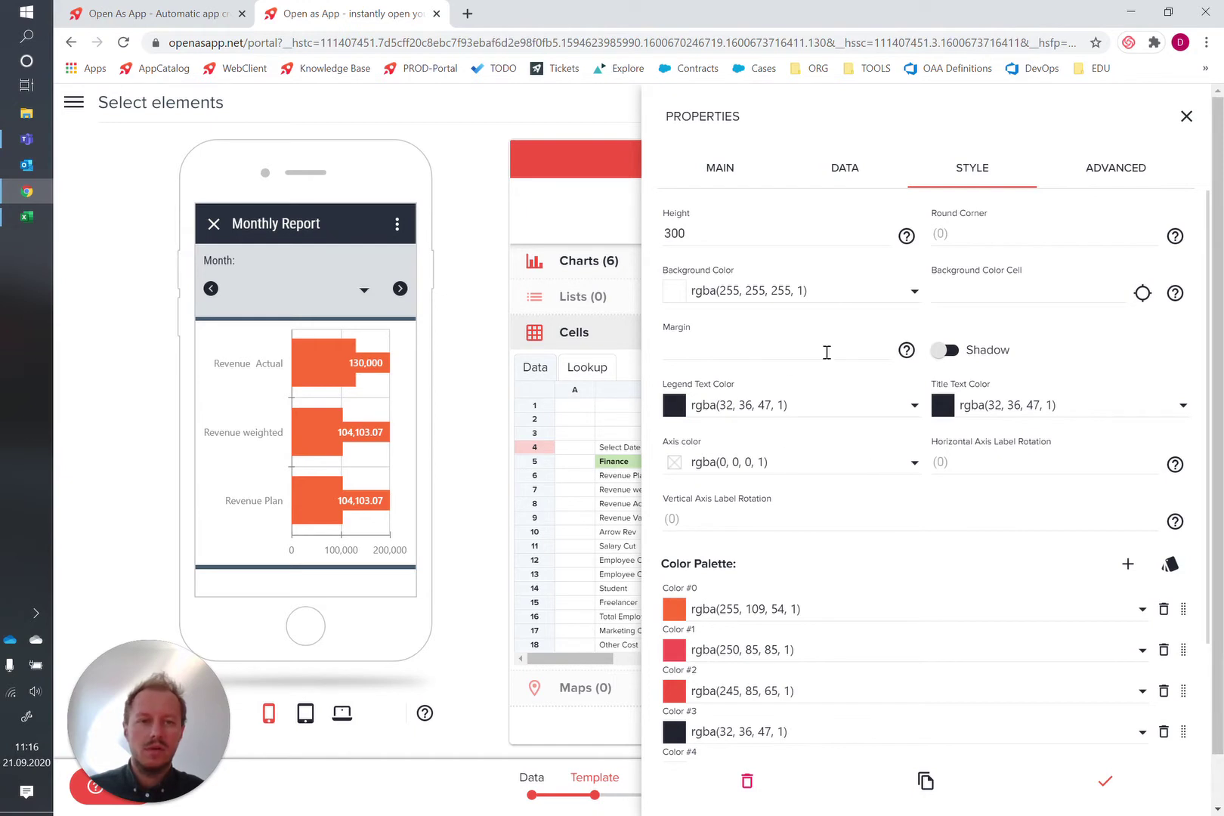
click(484, 394)
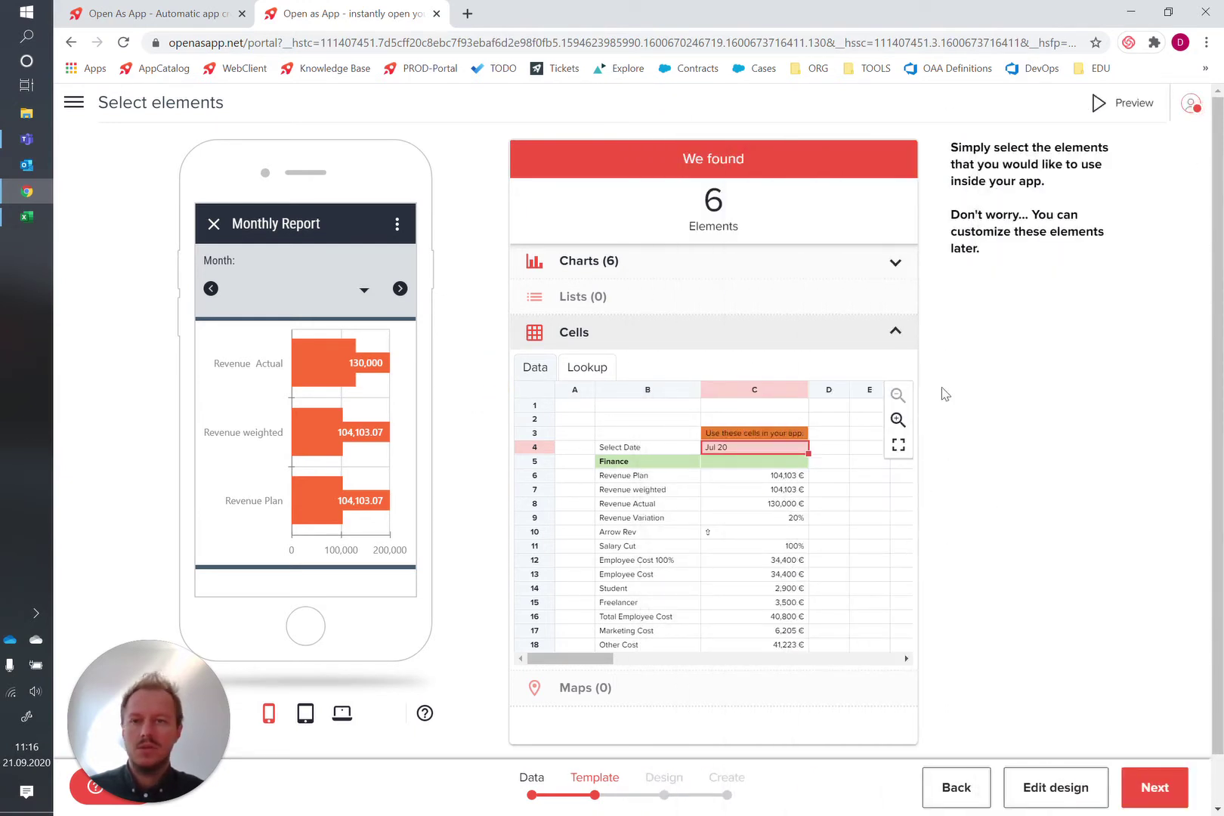
mouse_move(347, 467)
scroll(346, 466, down, 3)
scroll(347, 467, up, 3)
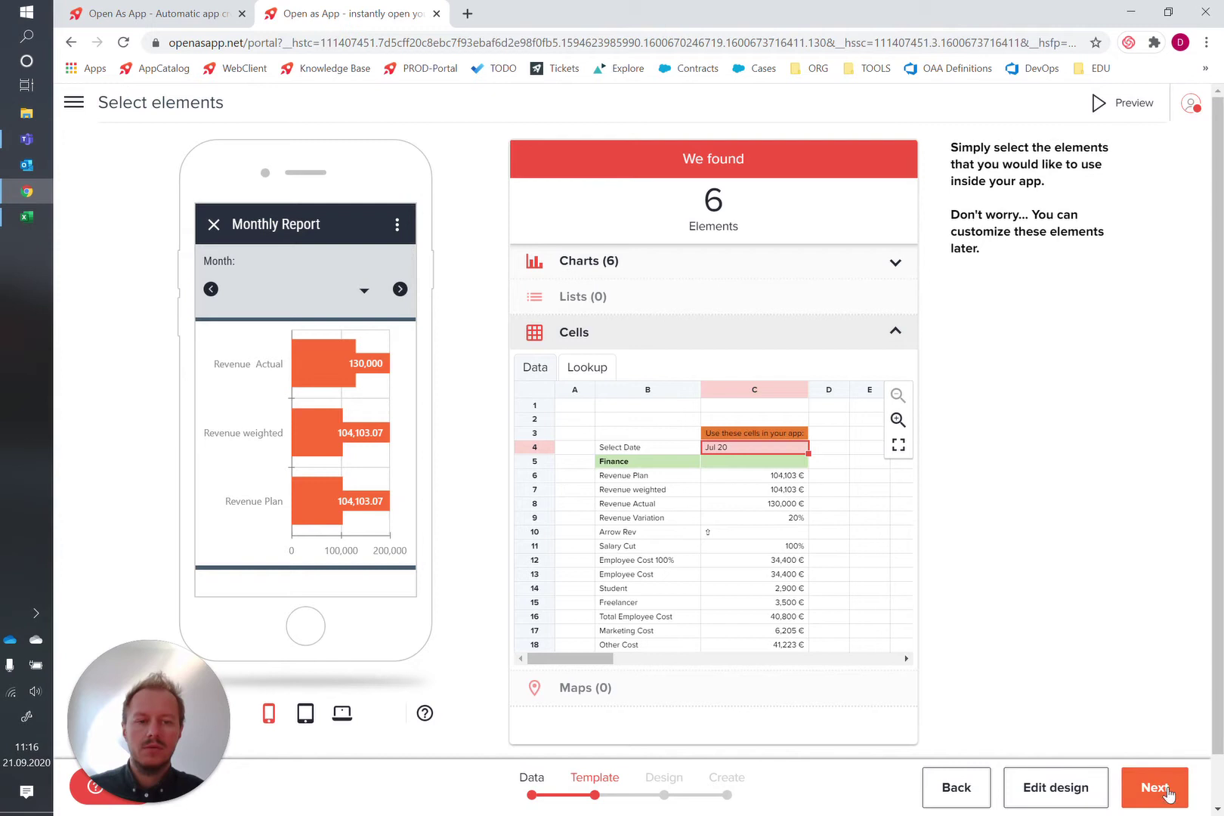
Apply the dark Peaceful Fiord theme to the app.
click(1055, 800)
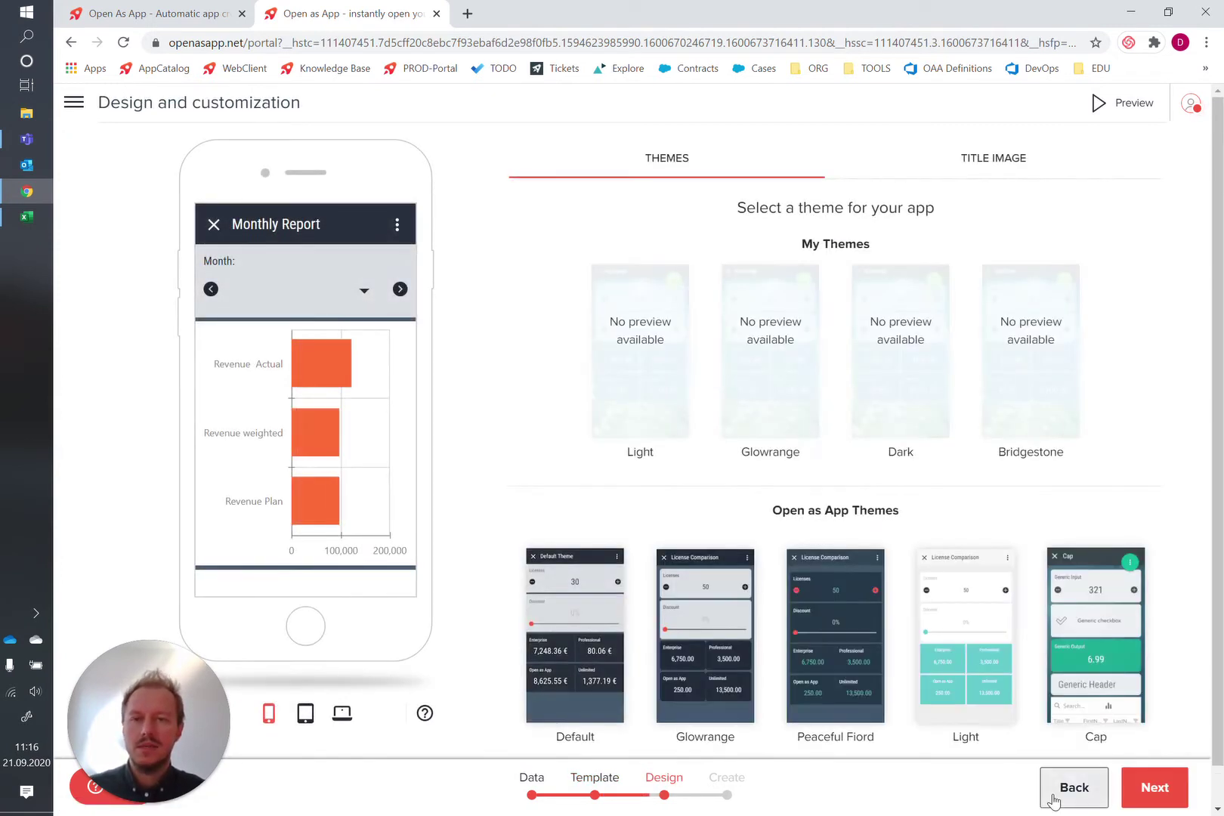
scroll(1144, 435, down, 2)
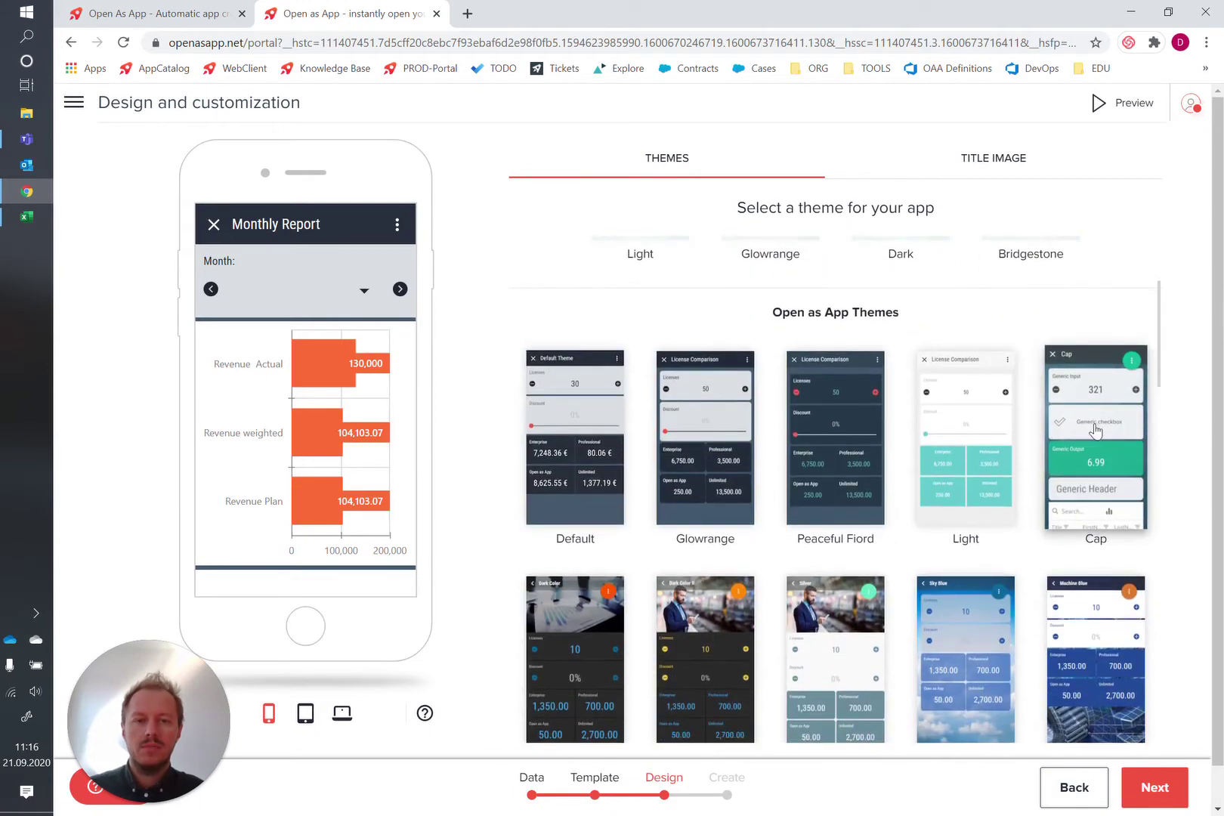
click(837, 430)
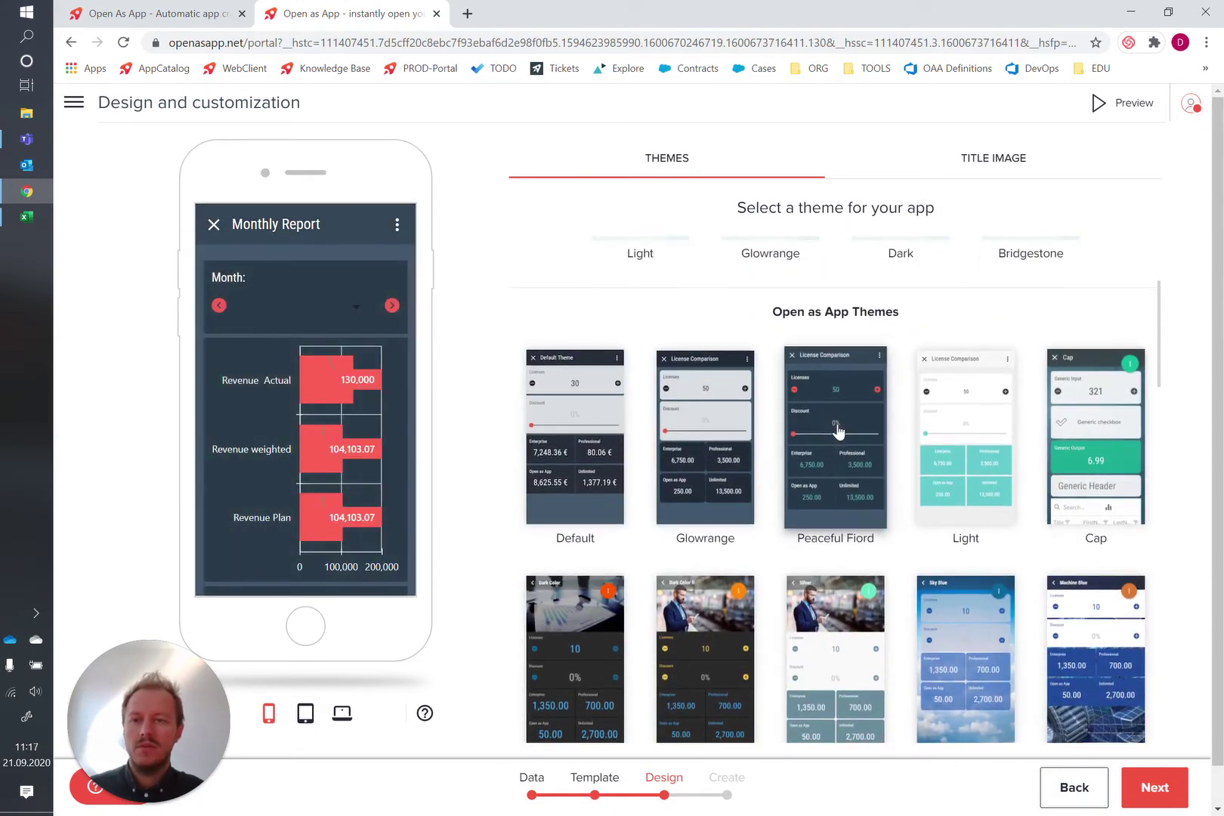
mouse_move(339, 405)
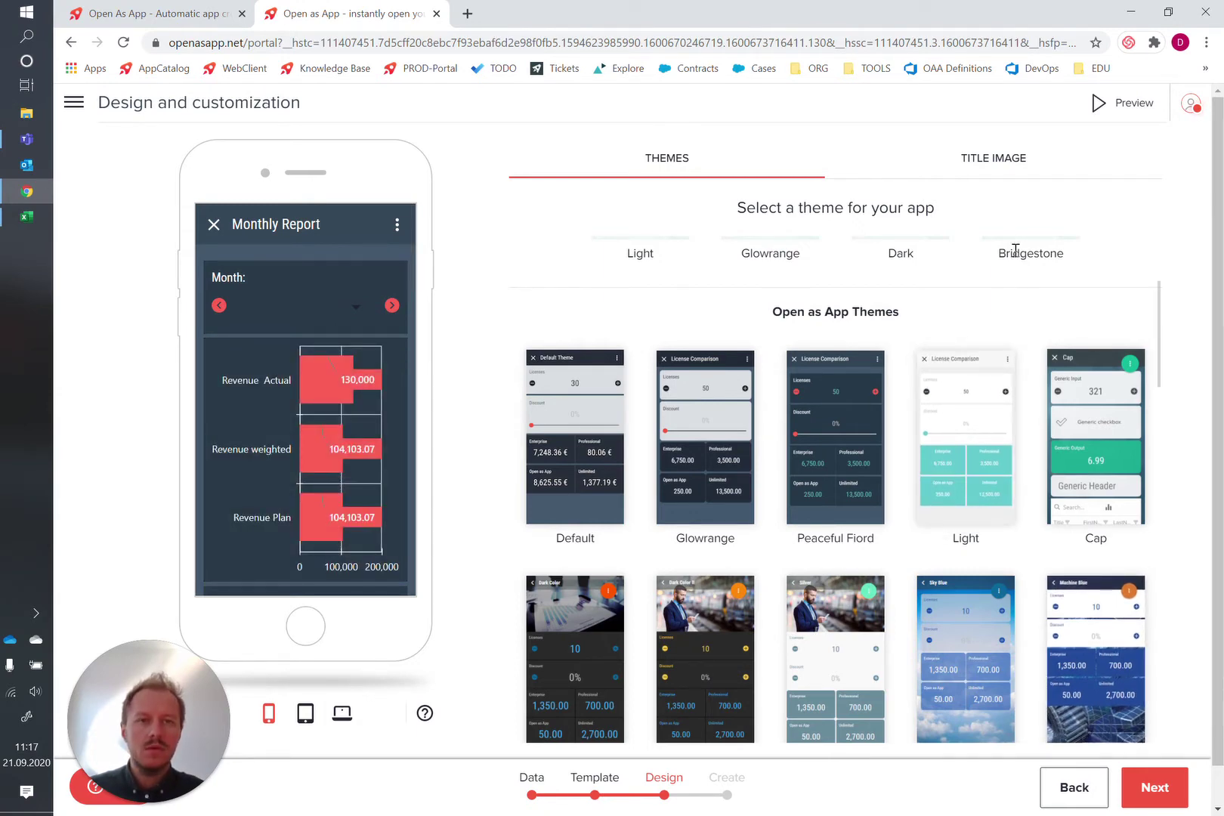
Set the businessman picture as the app's title image.
click(993, 162)
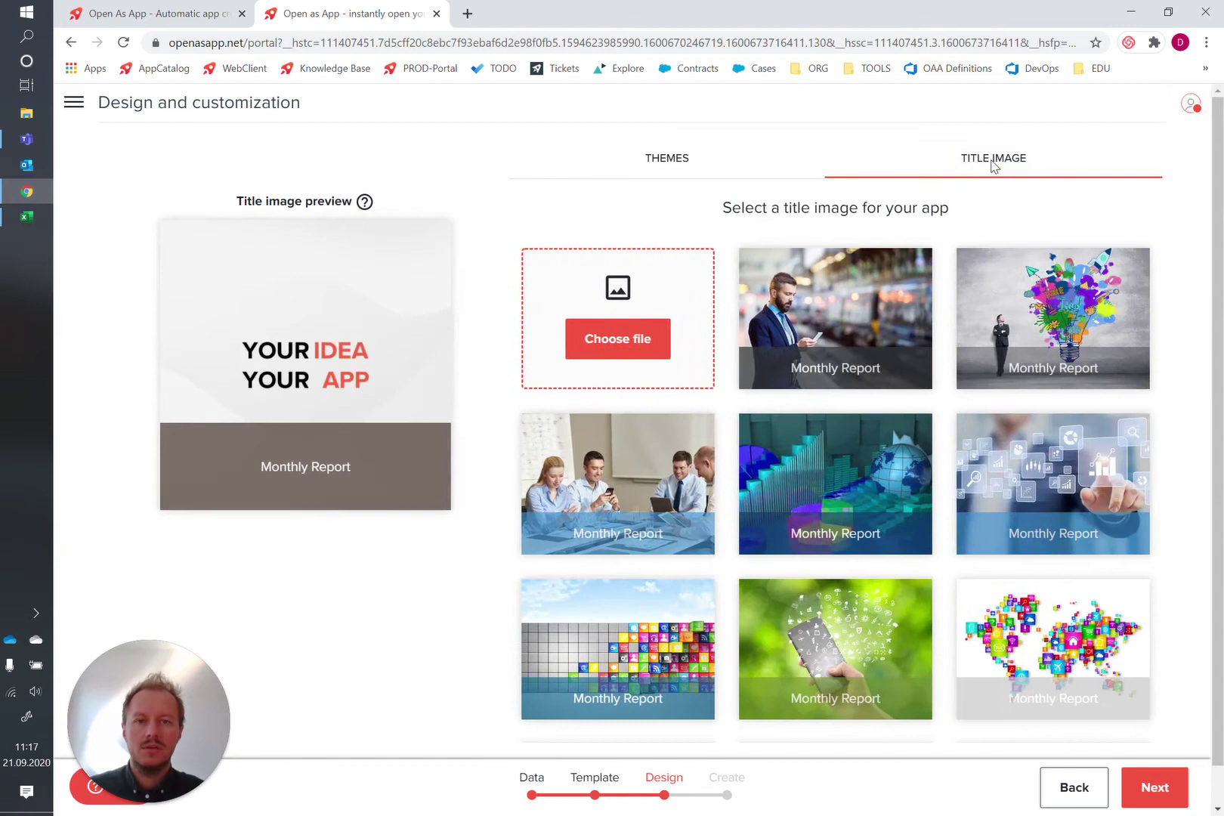
click(856, 303)
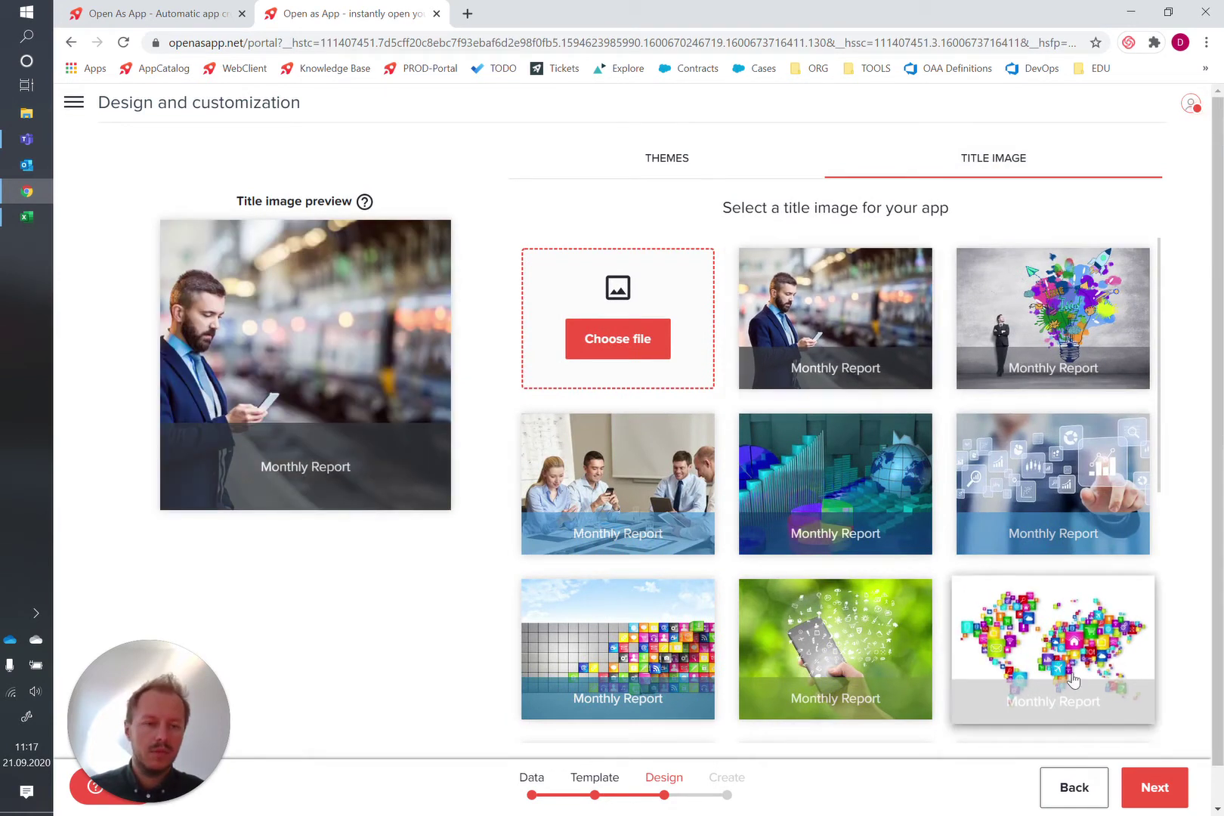
click(1157, 792)
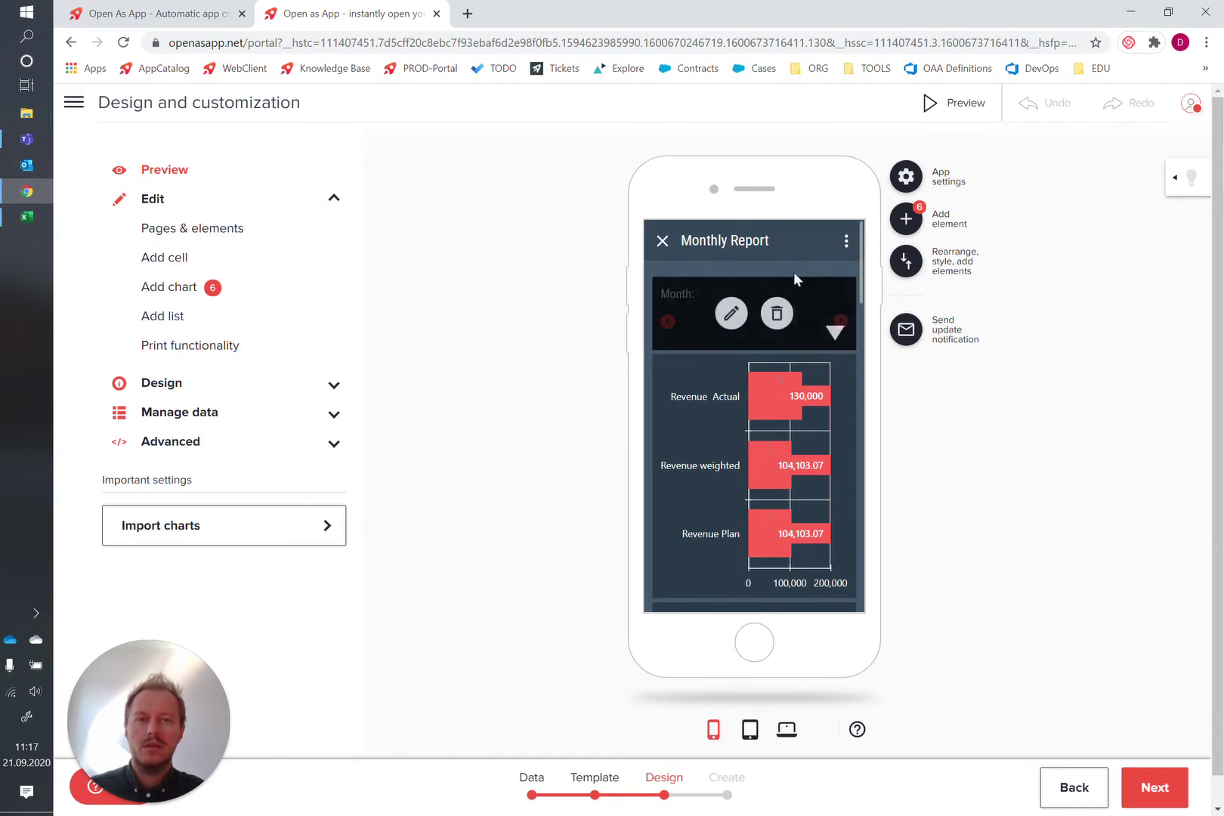
Add a header element and drag it above the Month: selector.
click(907, 222)
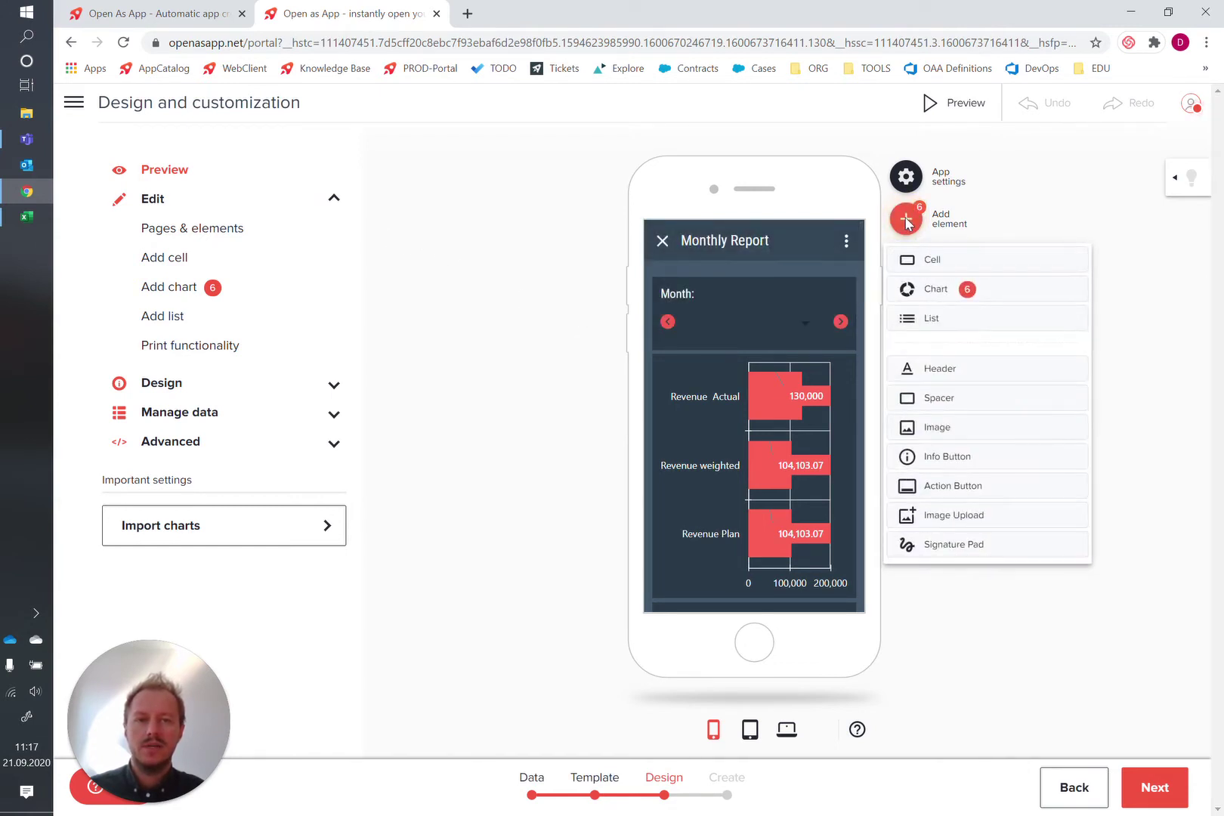
click(956, 368)
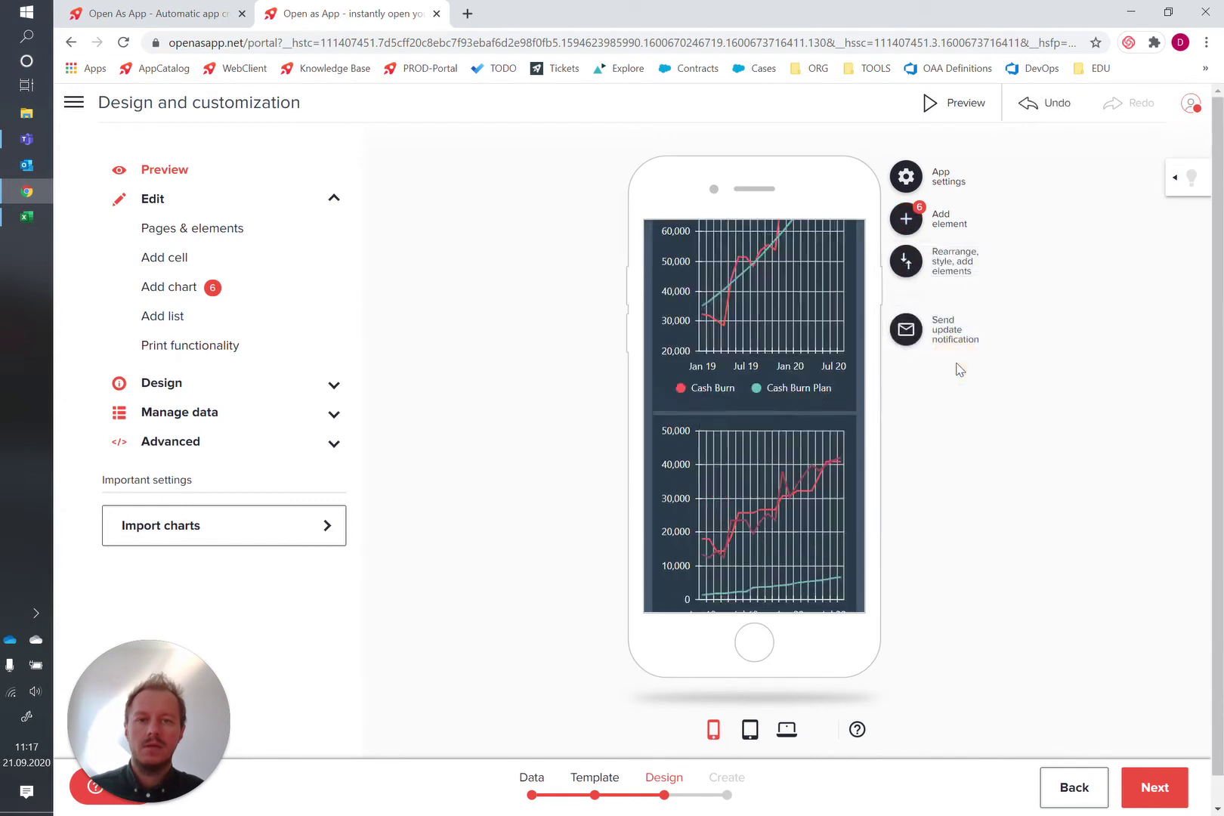
click(907, 260)
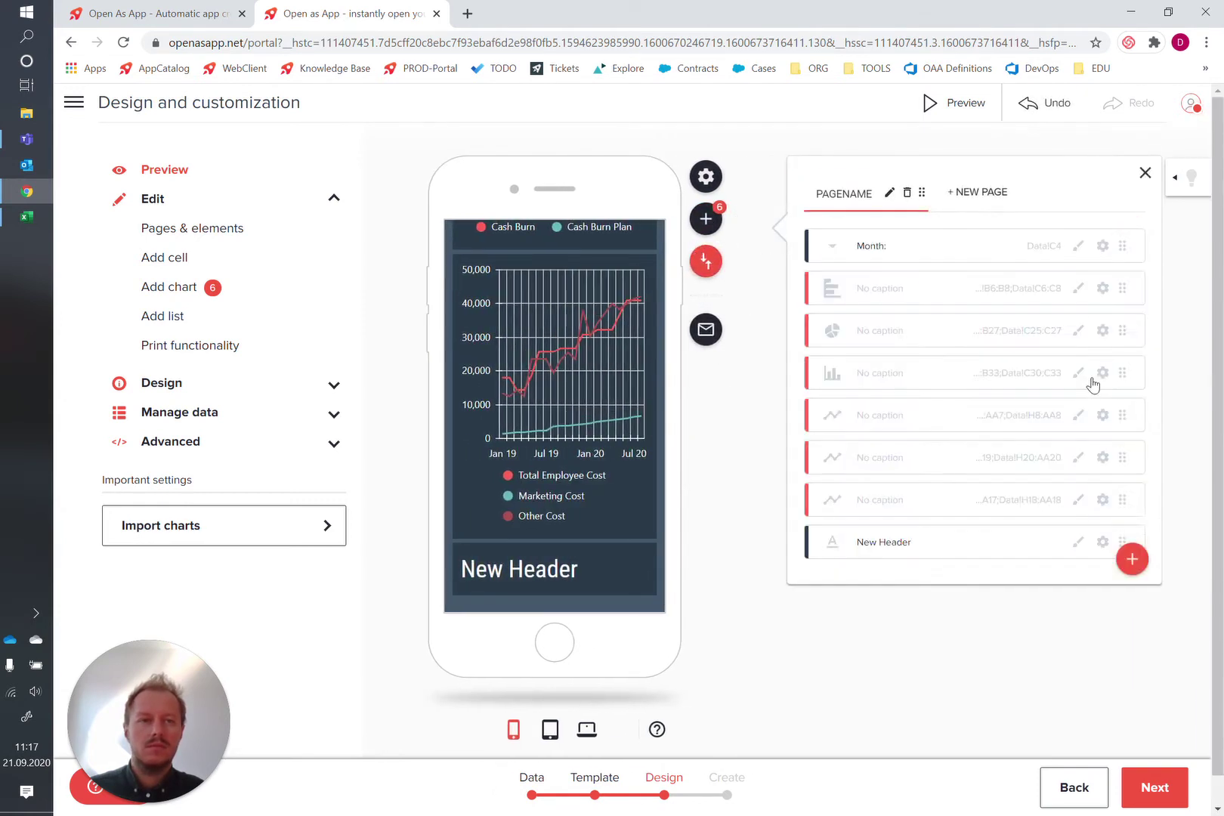
drag(1118, 537, 1081, 236)
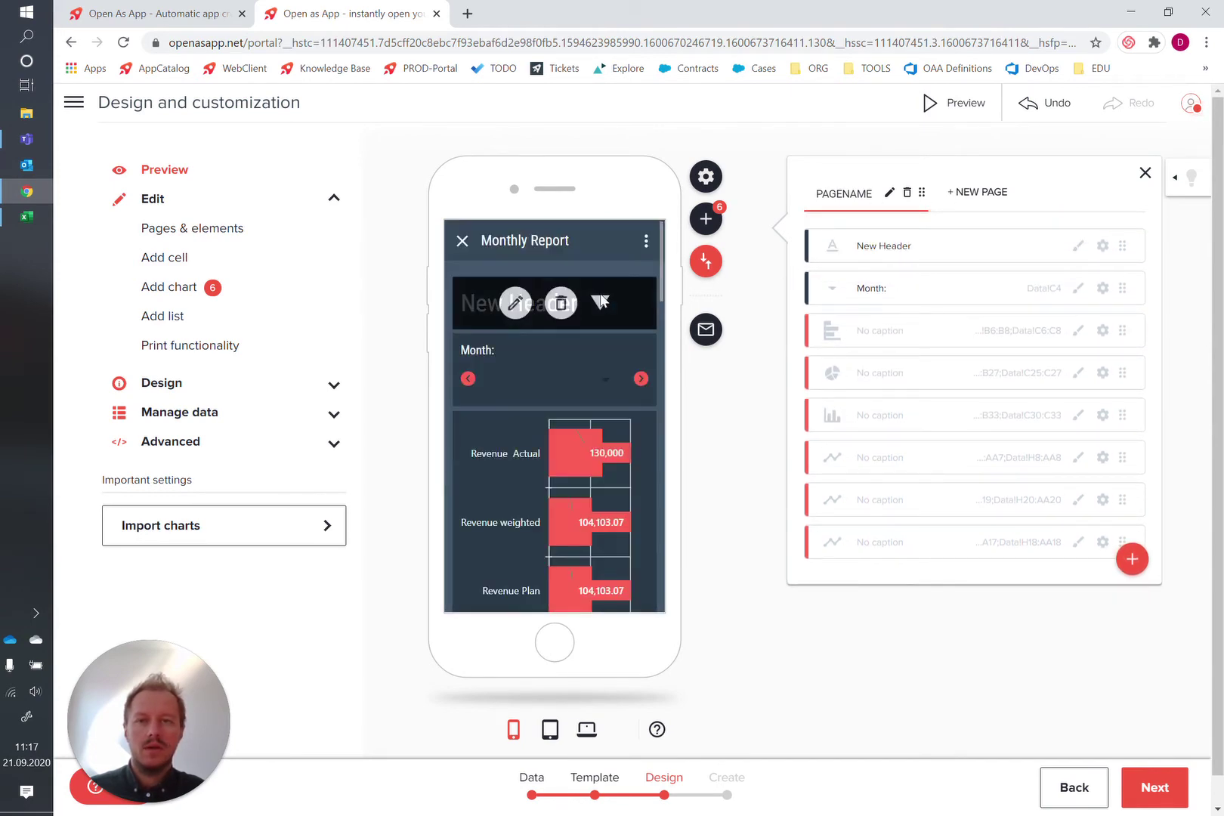
Change the header caption to 'Contoso KPI 2020'.
click(518, 305)
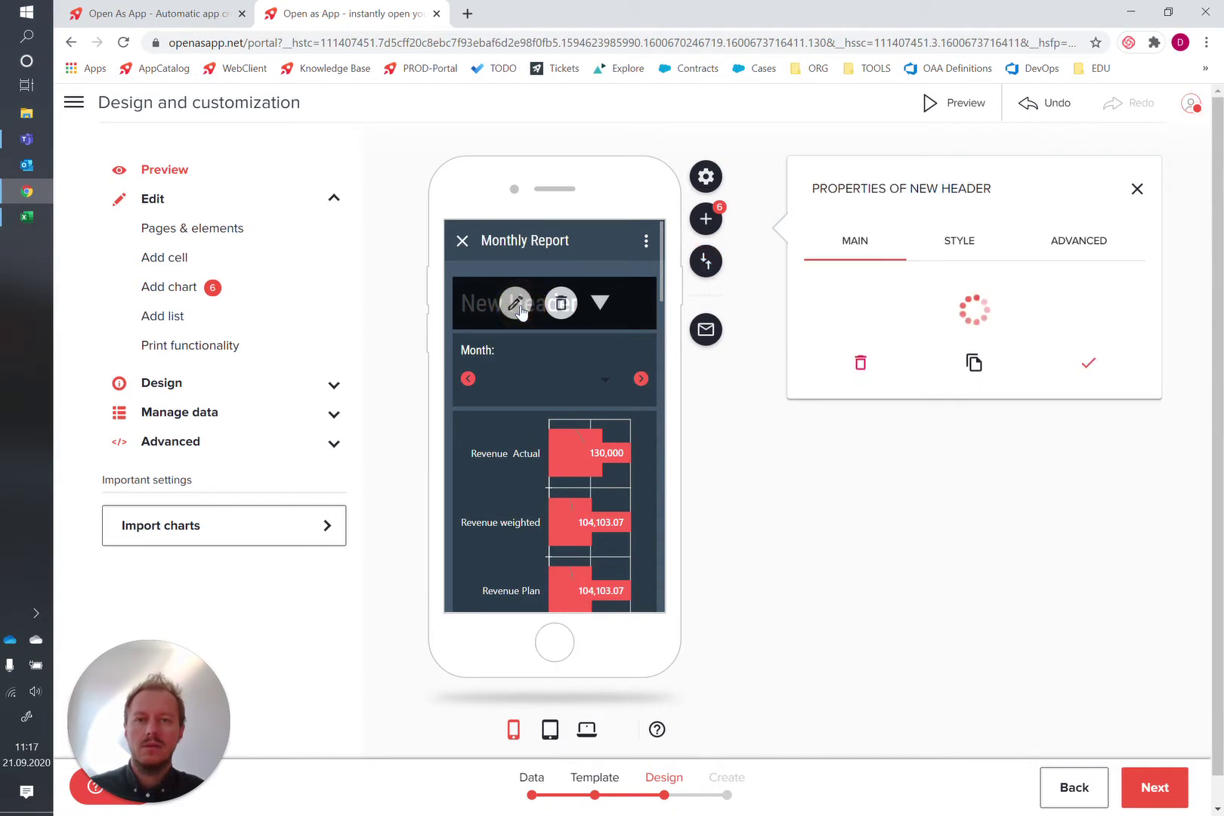
click(887, 302)
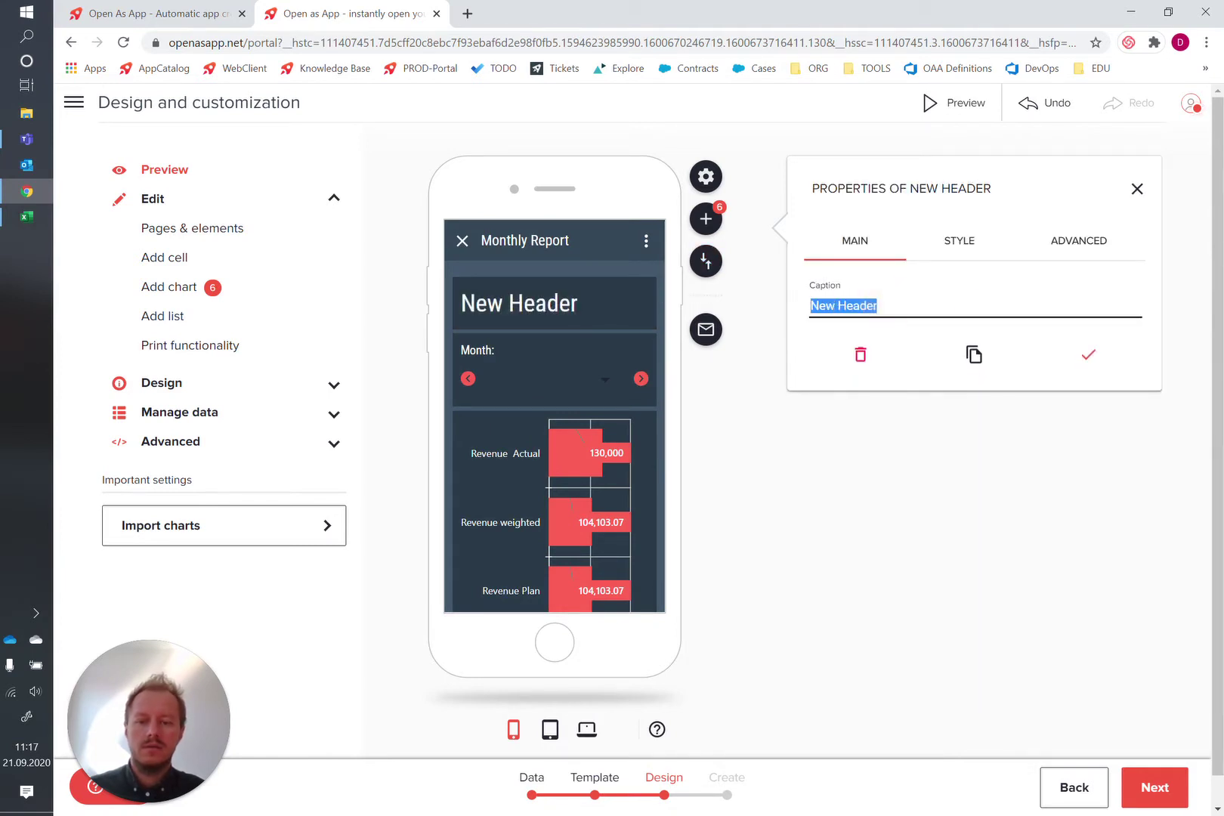
text(Contoso KPI 2020)
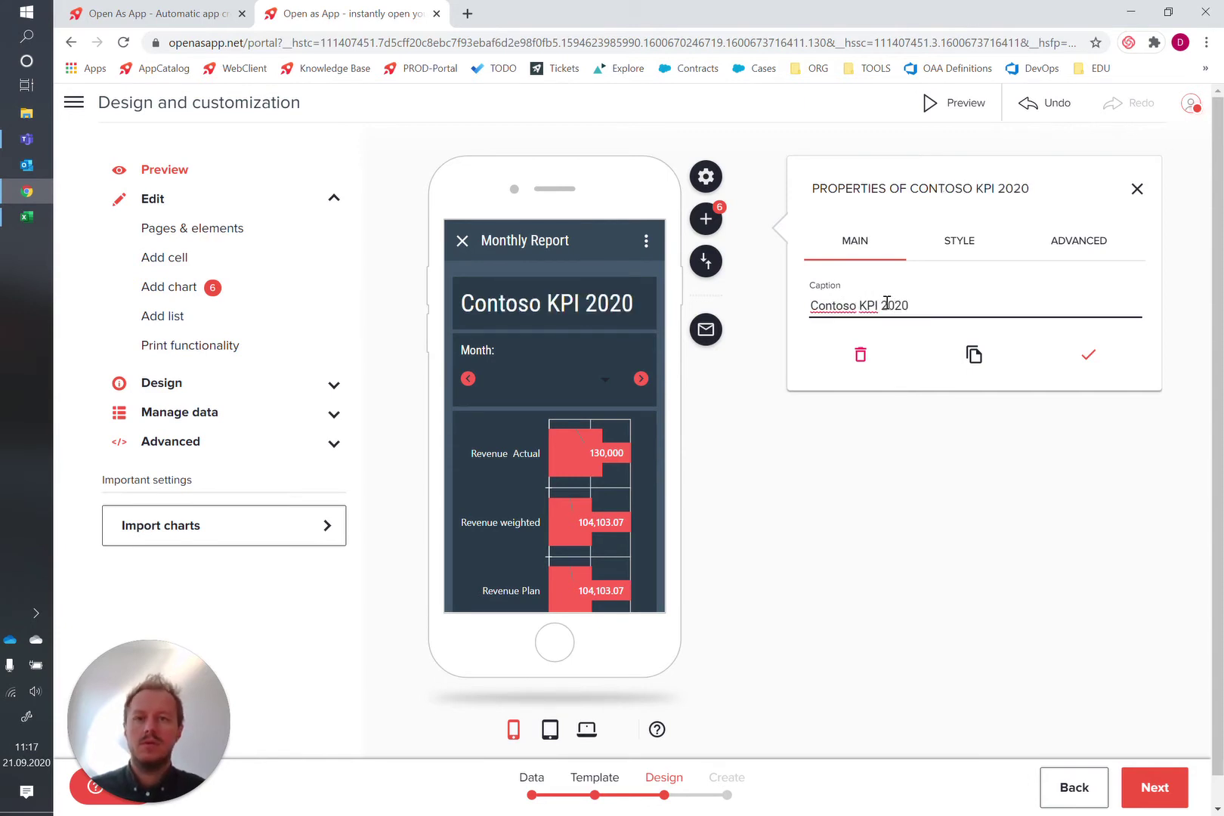
Set the header caption's horizontal alignment to Center.
click(971, 243)
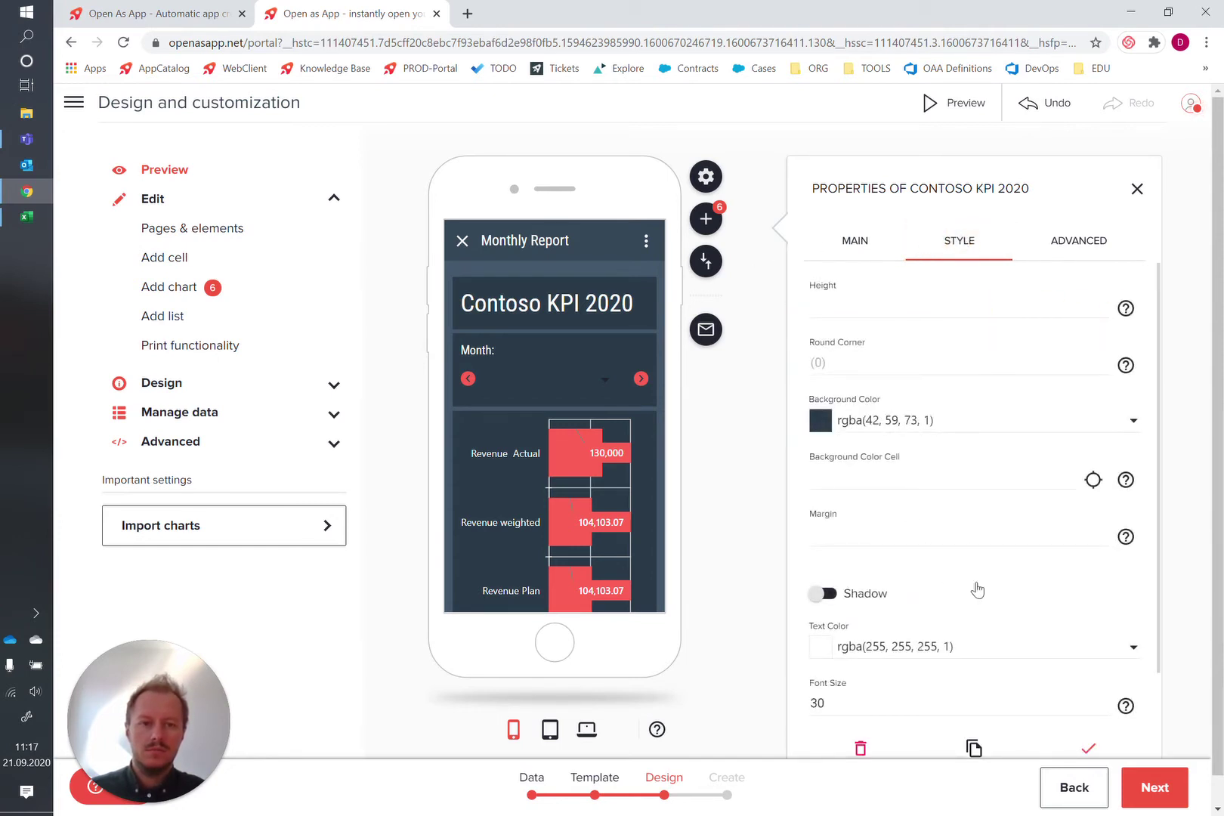
scroll(978, 591, down, 1)
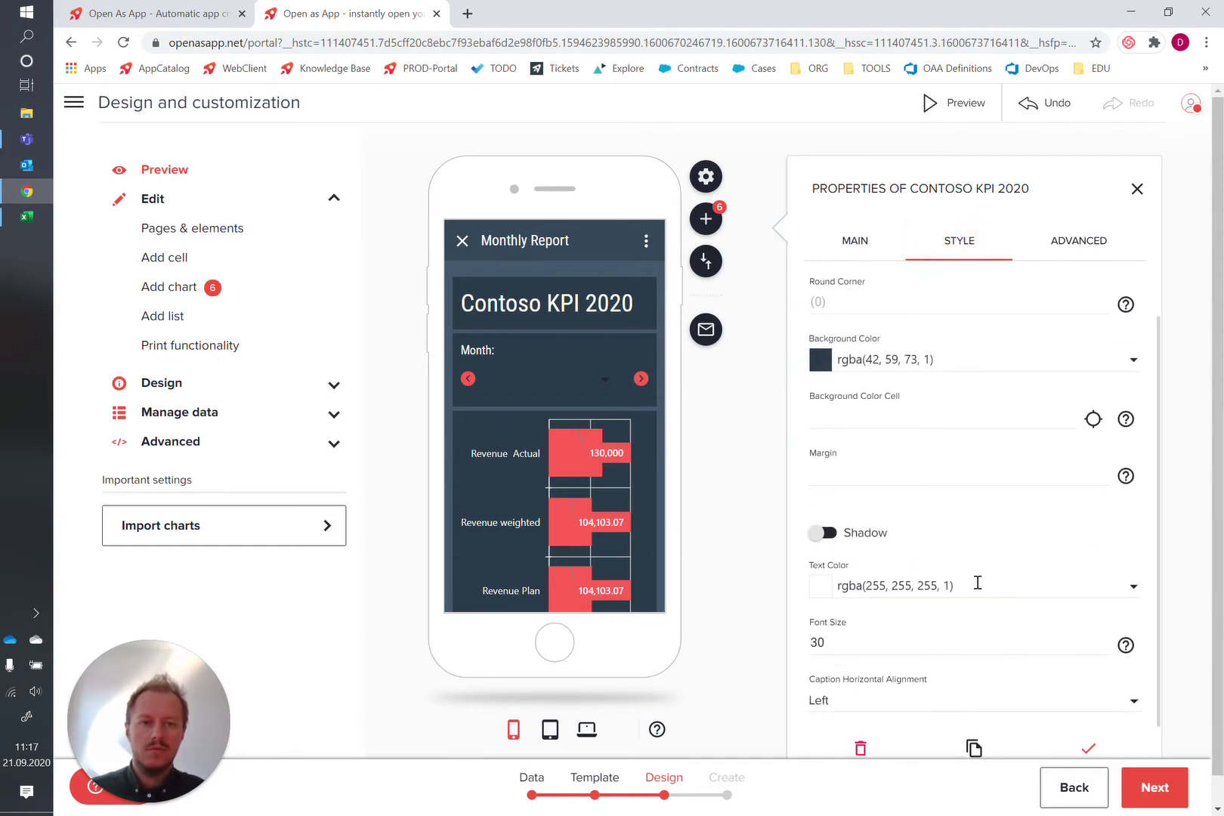
click(868, 709)
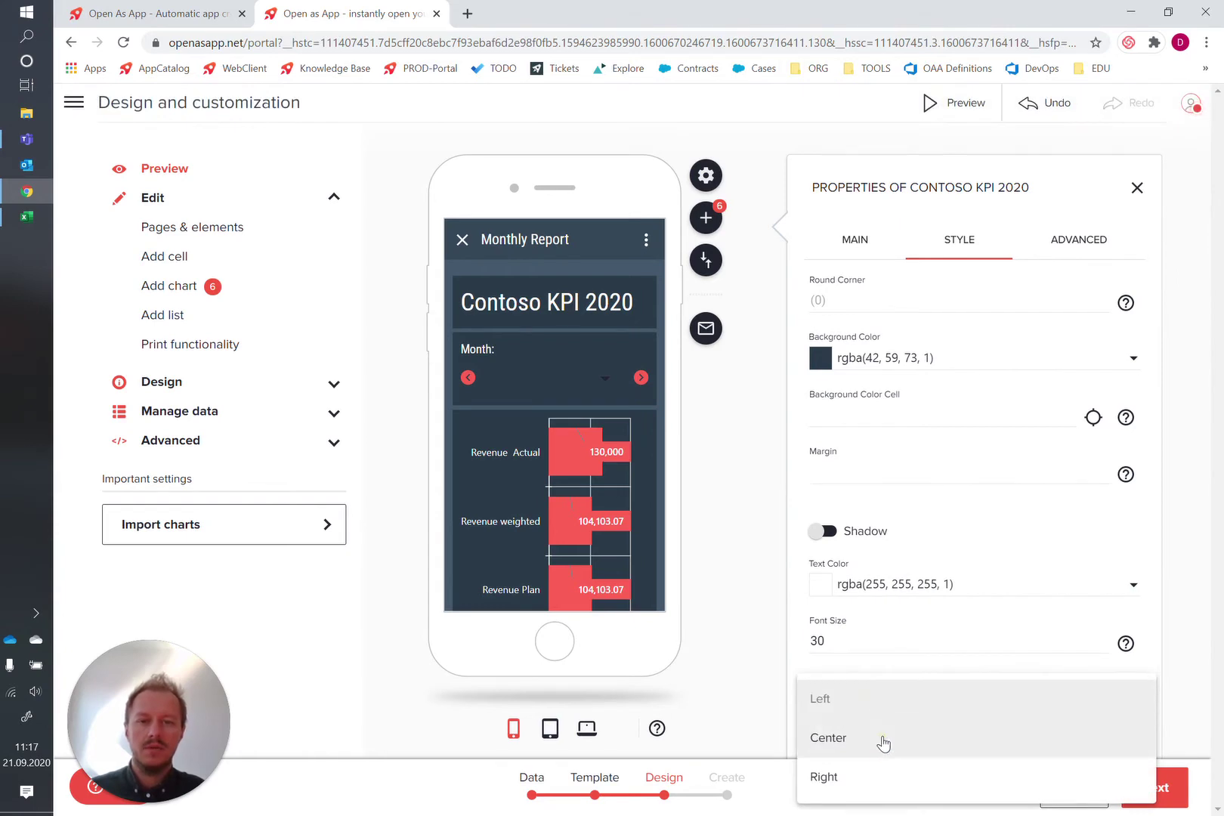
click(883, 745)
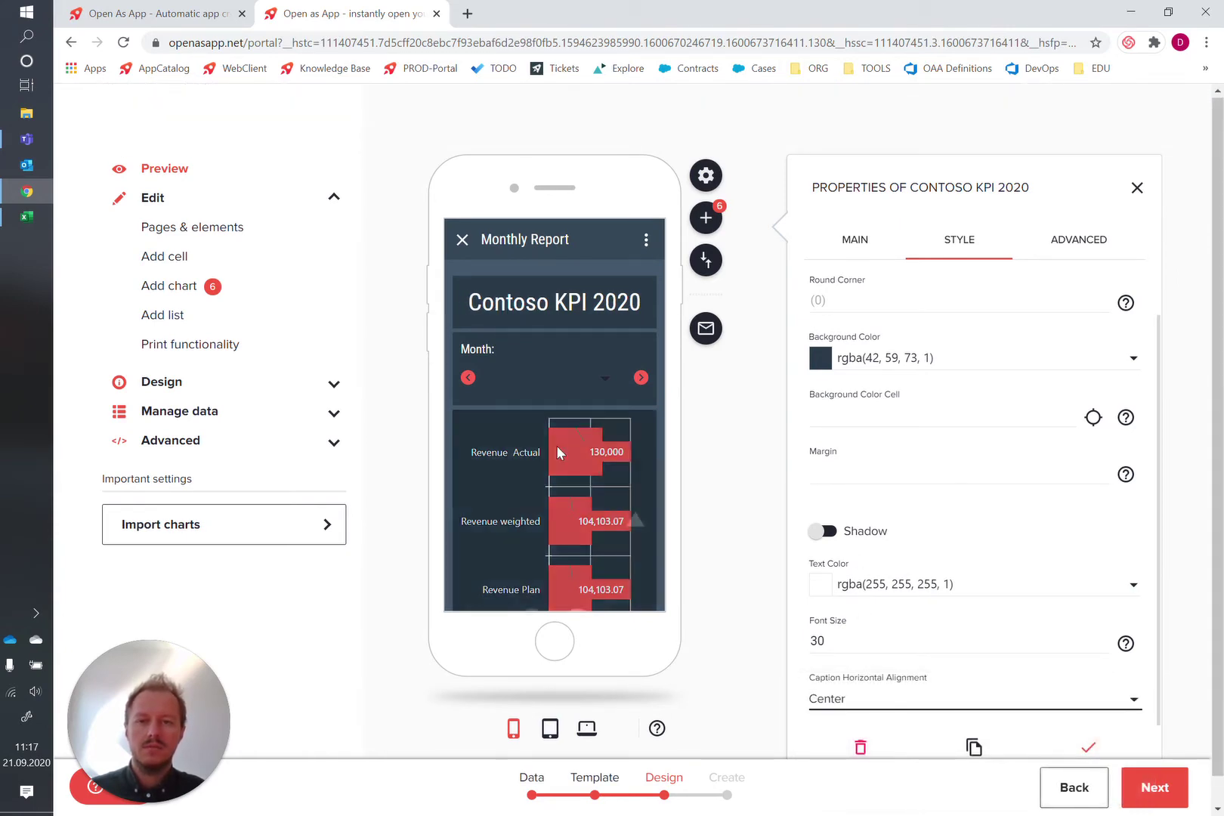
scroll(552, 491, down, 3)
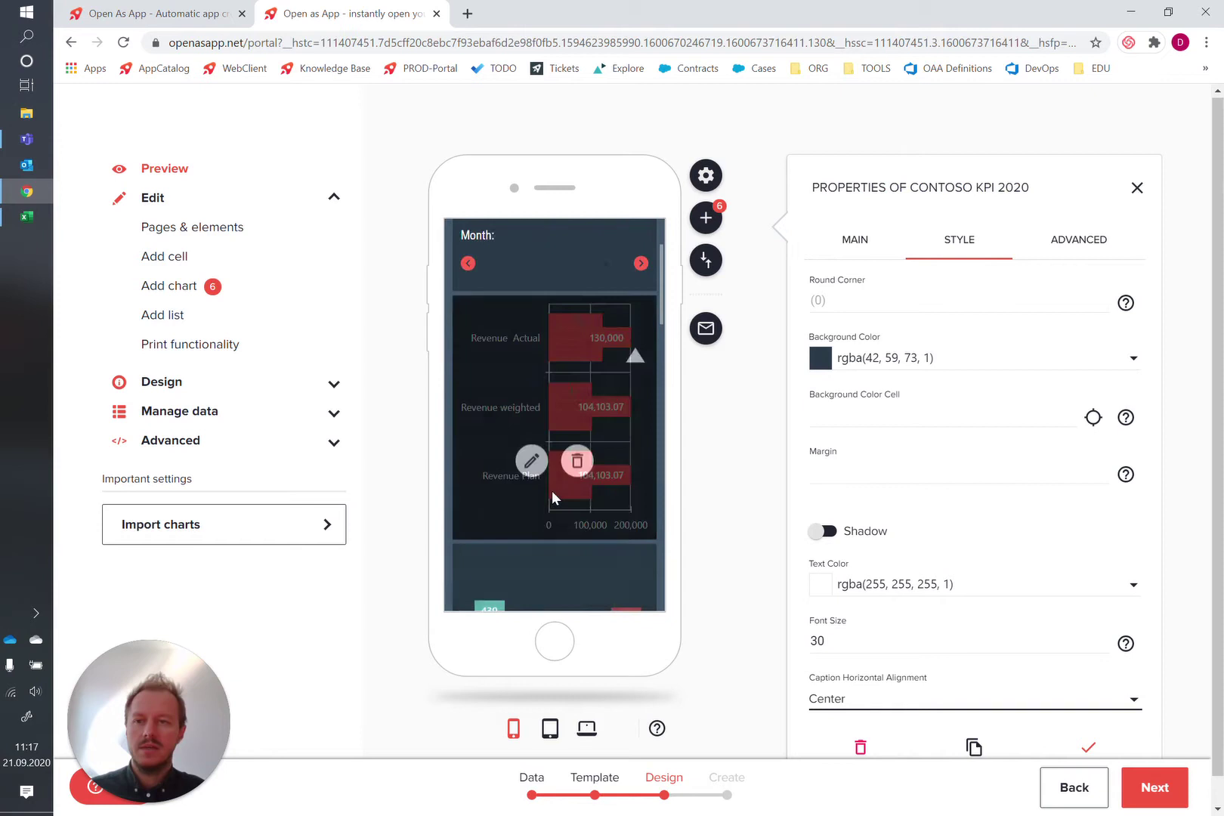
click(1164, 786)
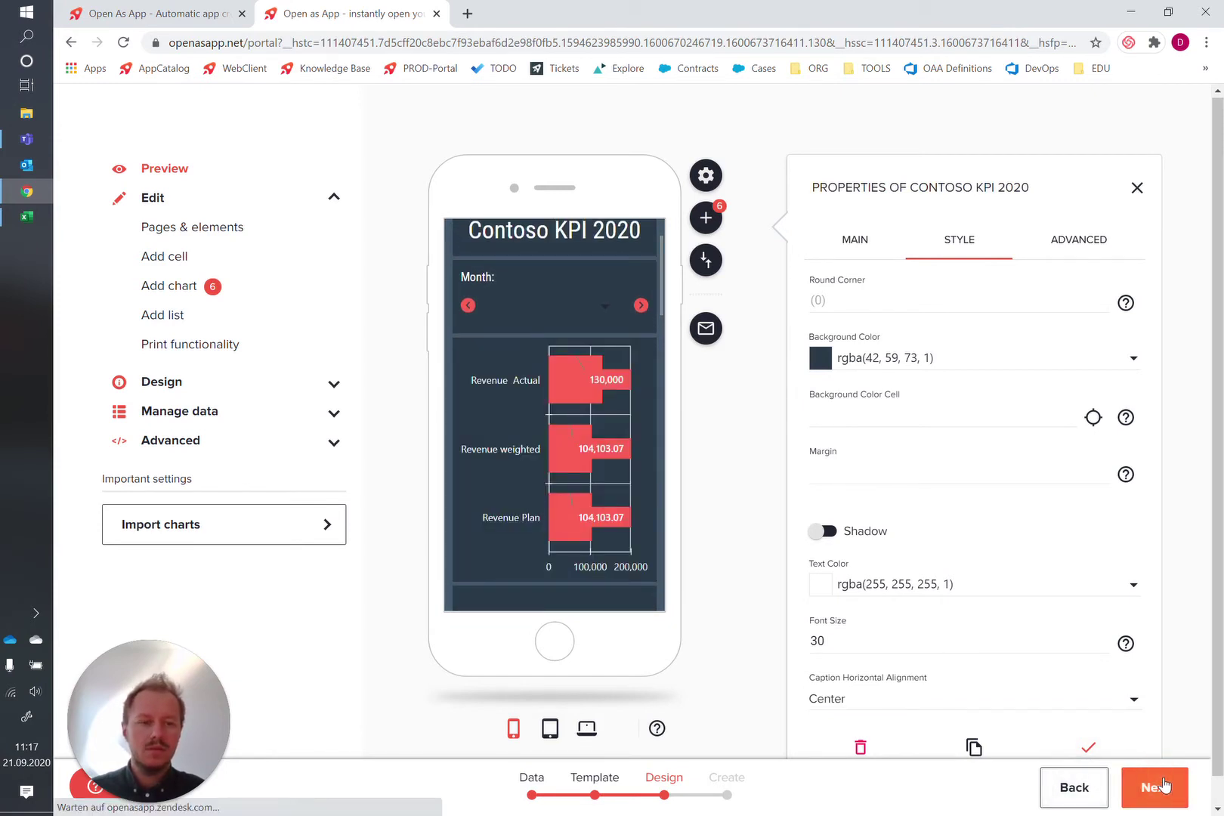
Keep the name Monthly Report and create the app.
click(682, 330)
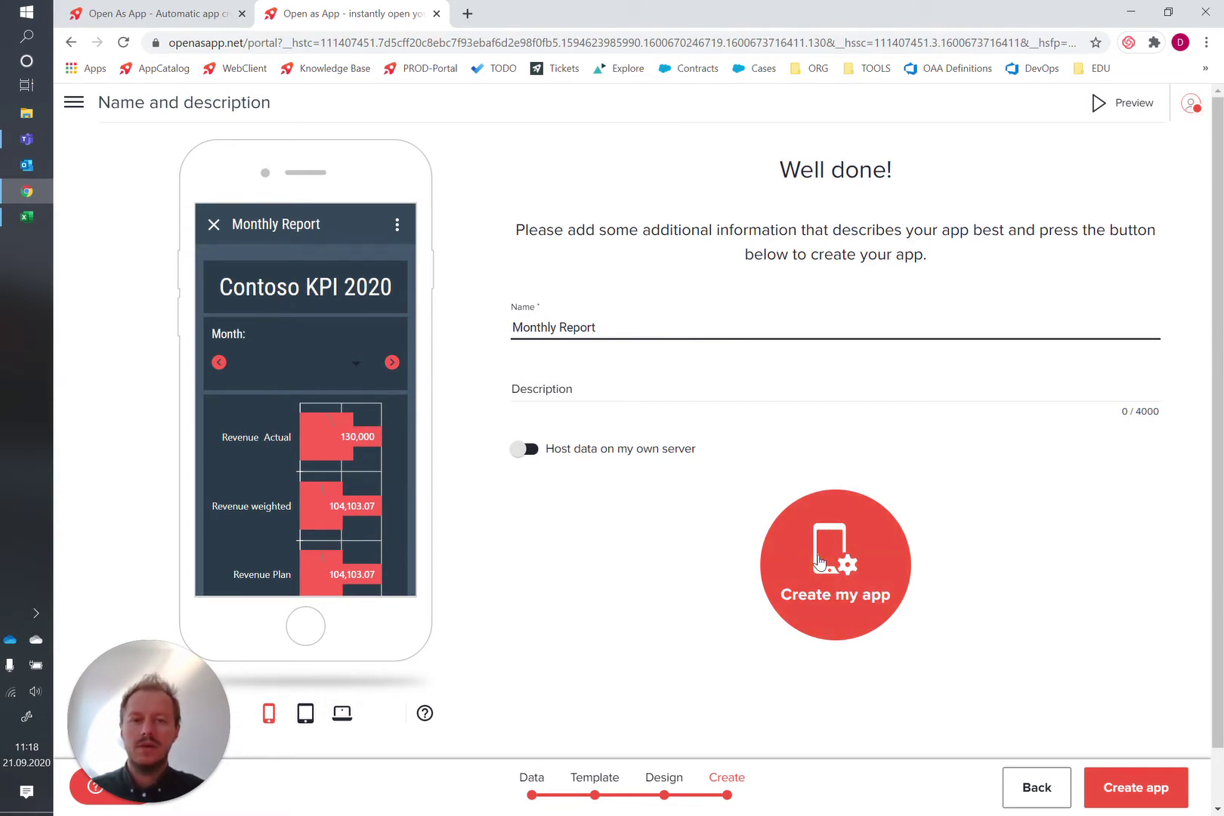
click(819, 561)
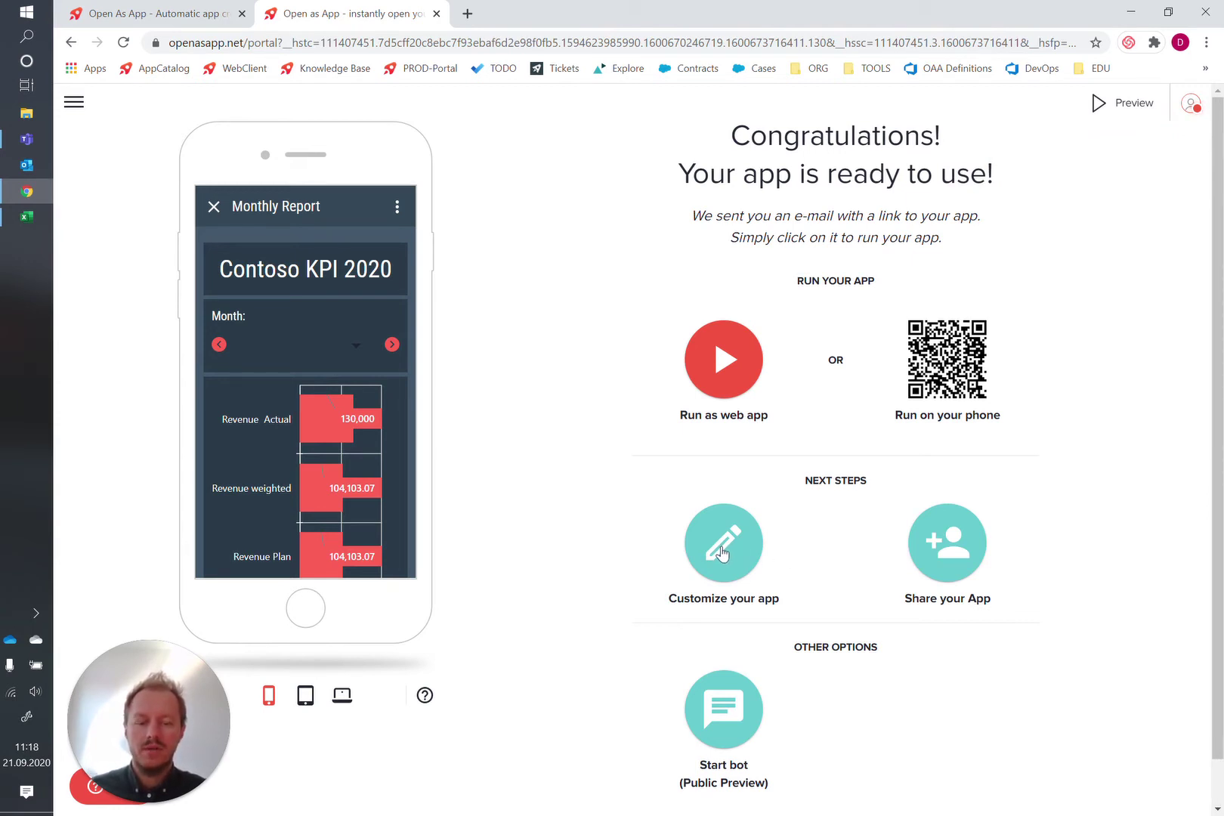
Switch the Monthly Report app's sharing mode to Public.
click(936, 549)
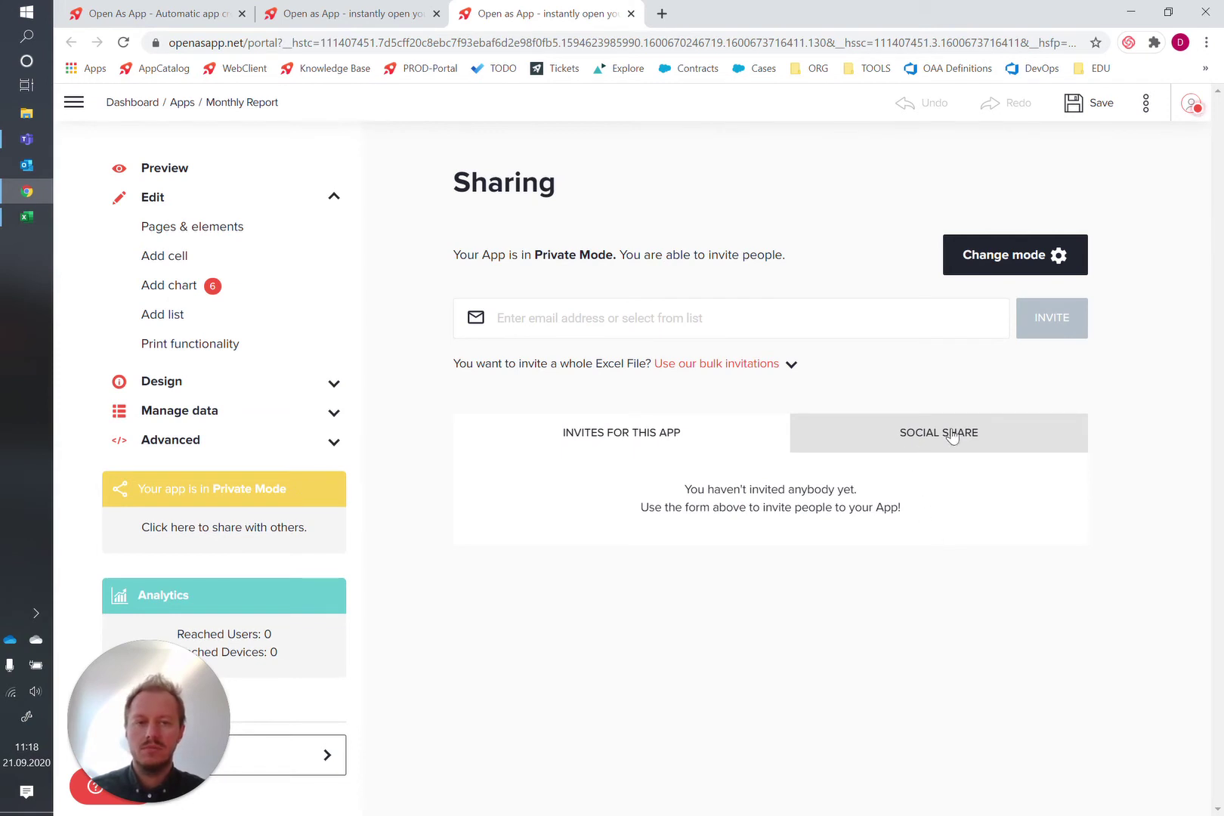
click(1041, 258)
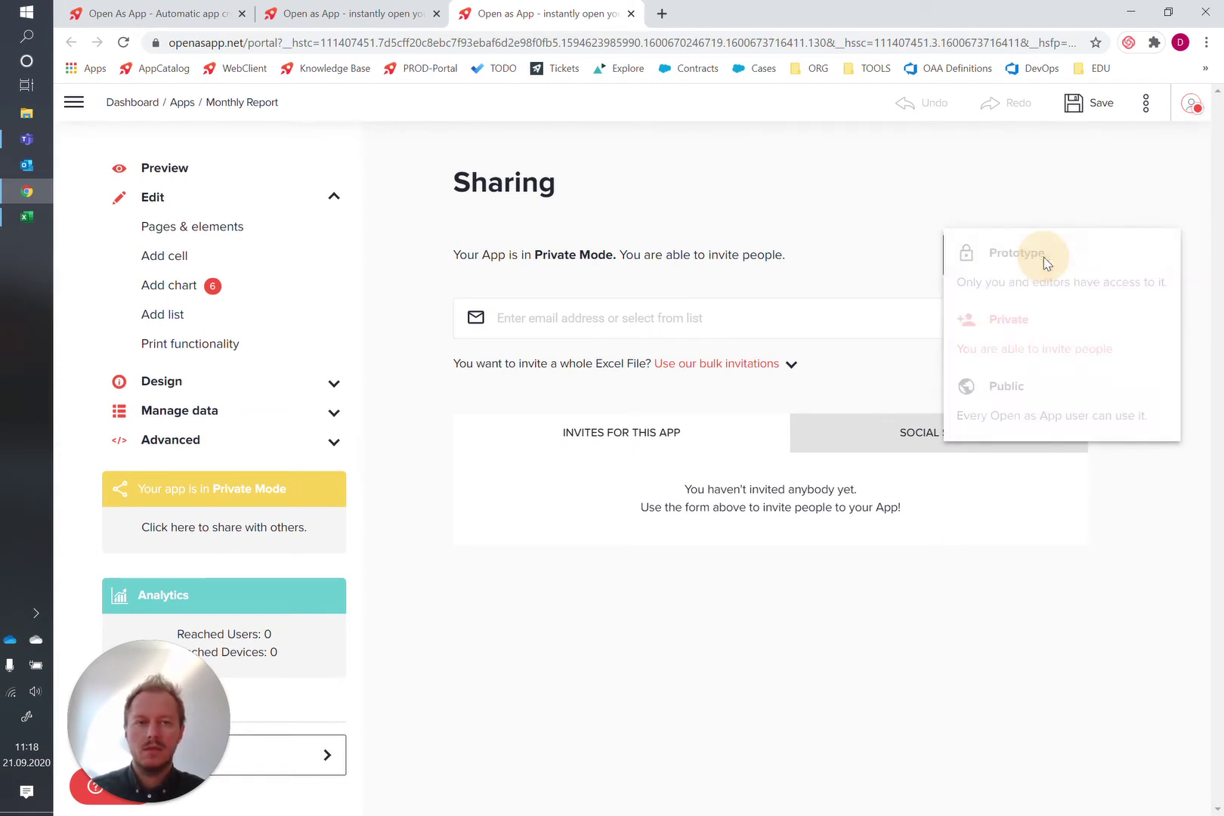
click(1015, 415)
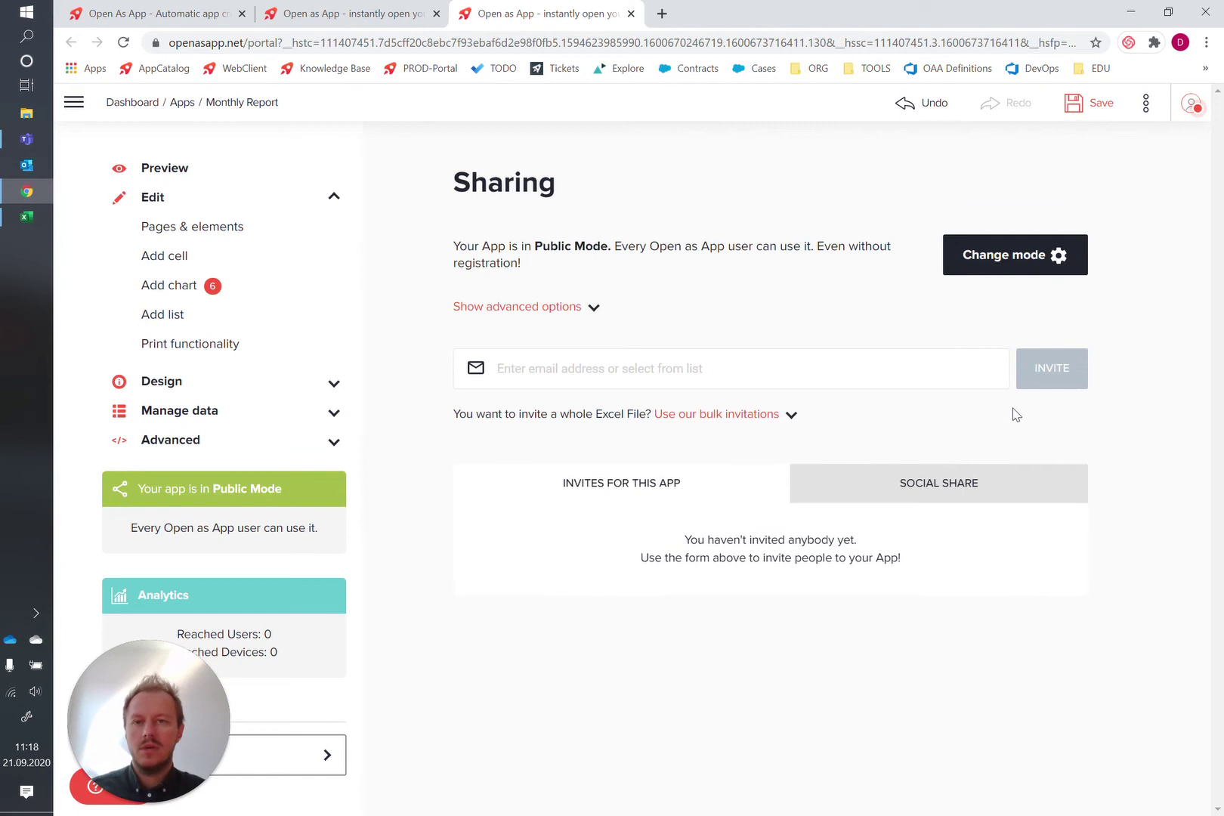
Reveal the launch URL under Social Share, save the sharing changes, and select the link.
click(939, 492)
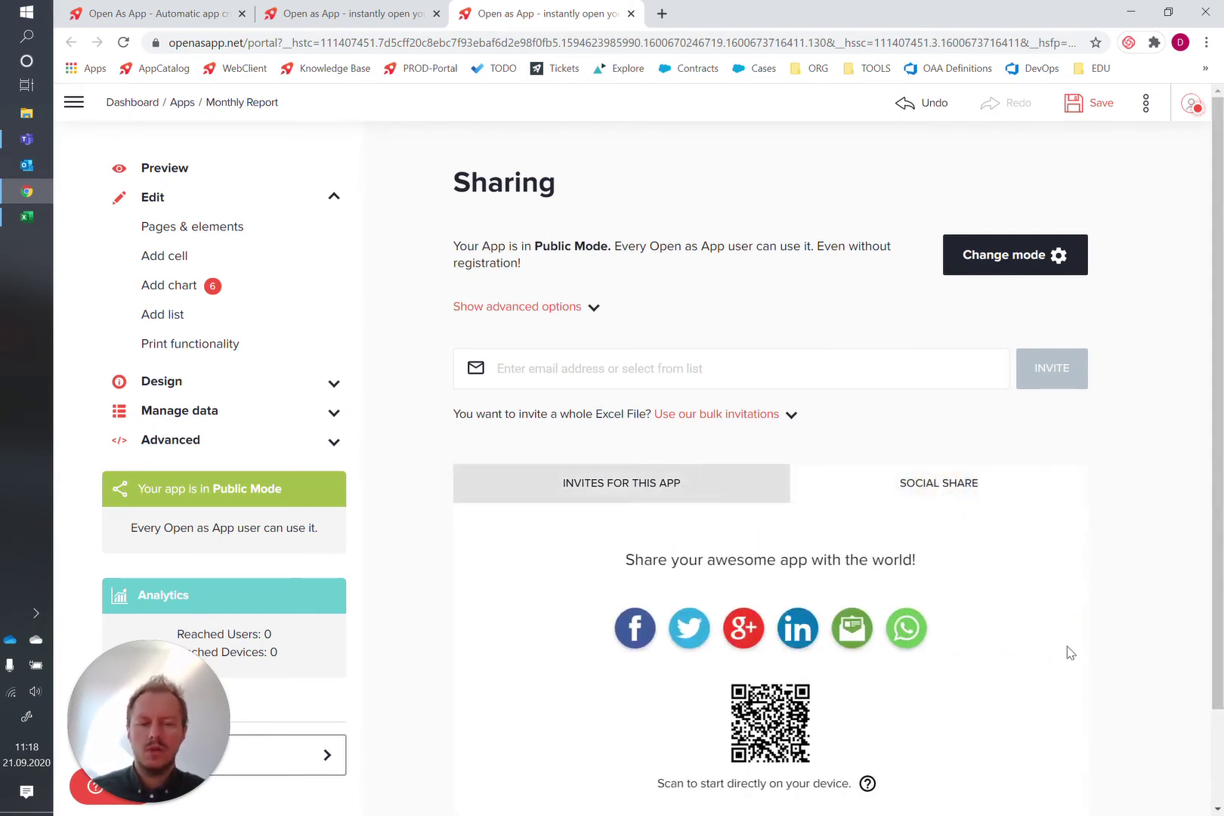
scroll(1148, 675, down, 2)
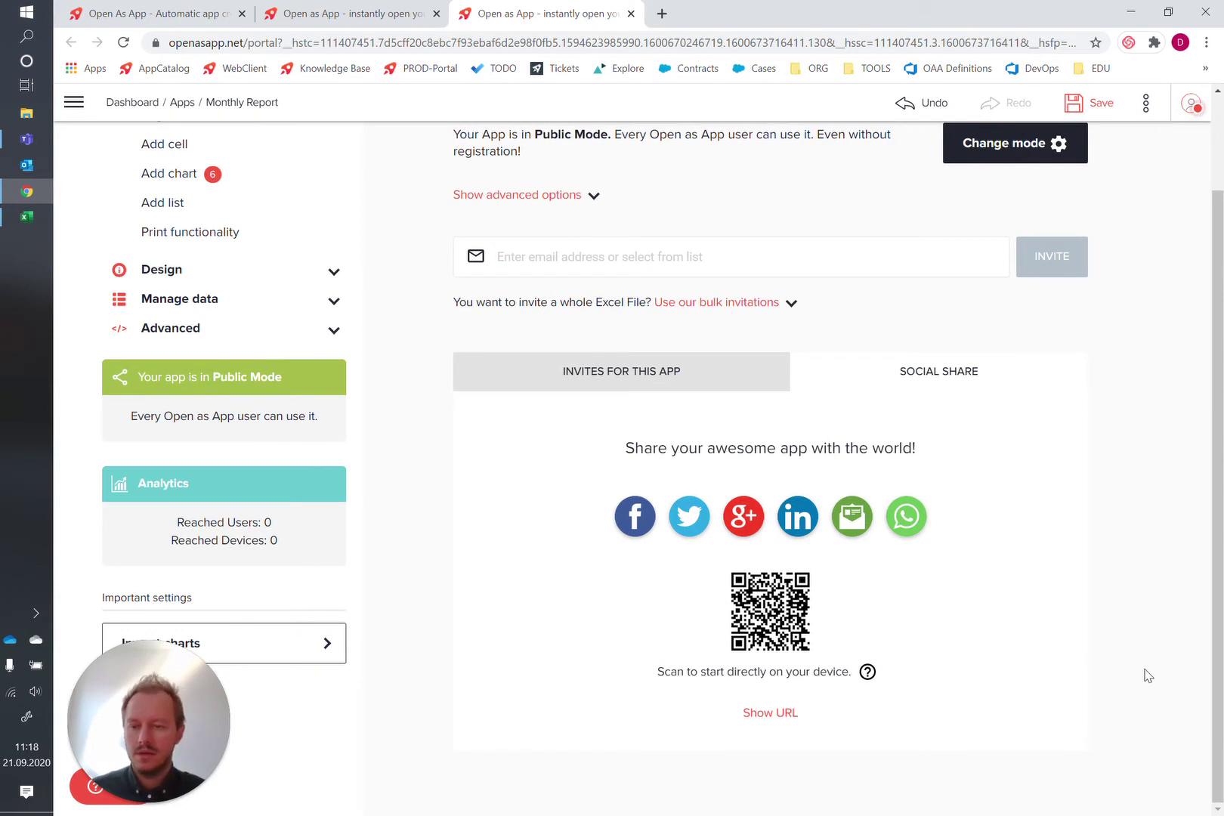
scroll(1156, 450, up, 1)
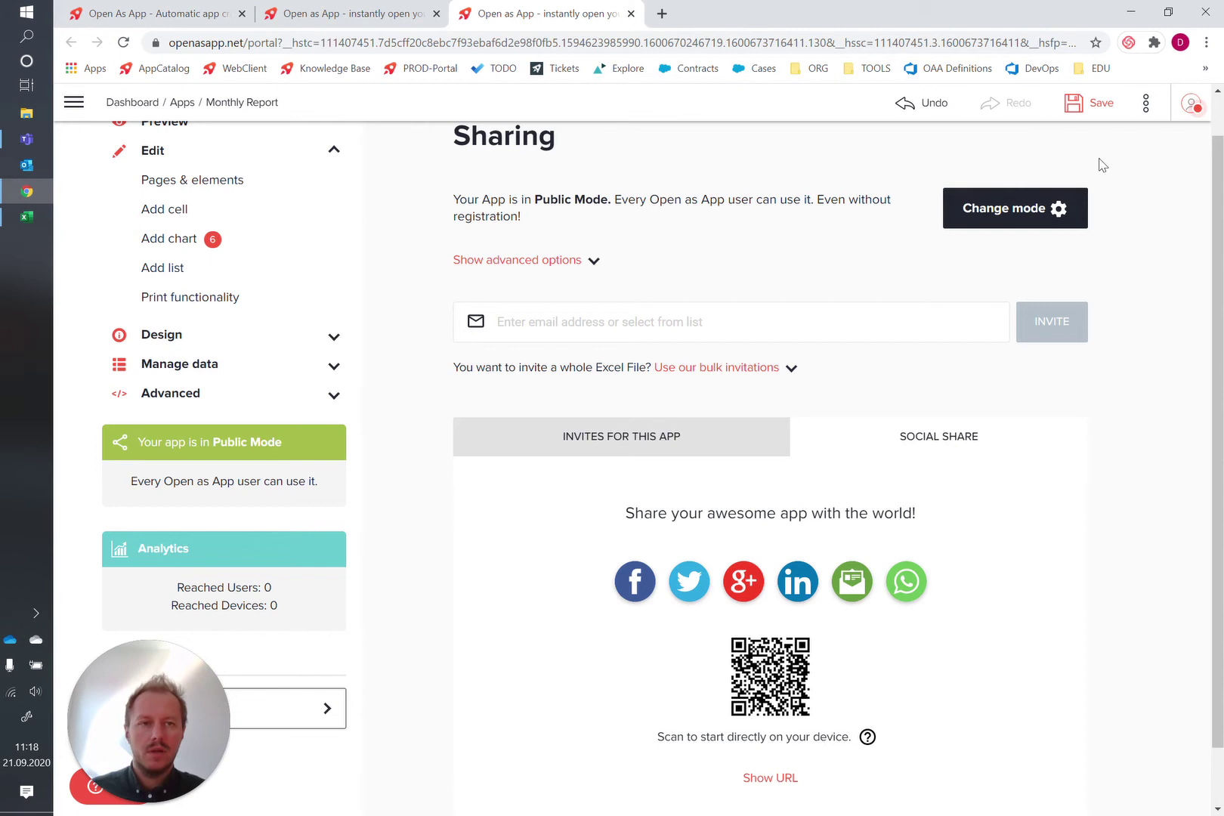
scroll(1001, 469, down, 1)
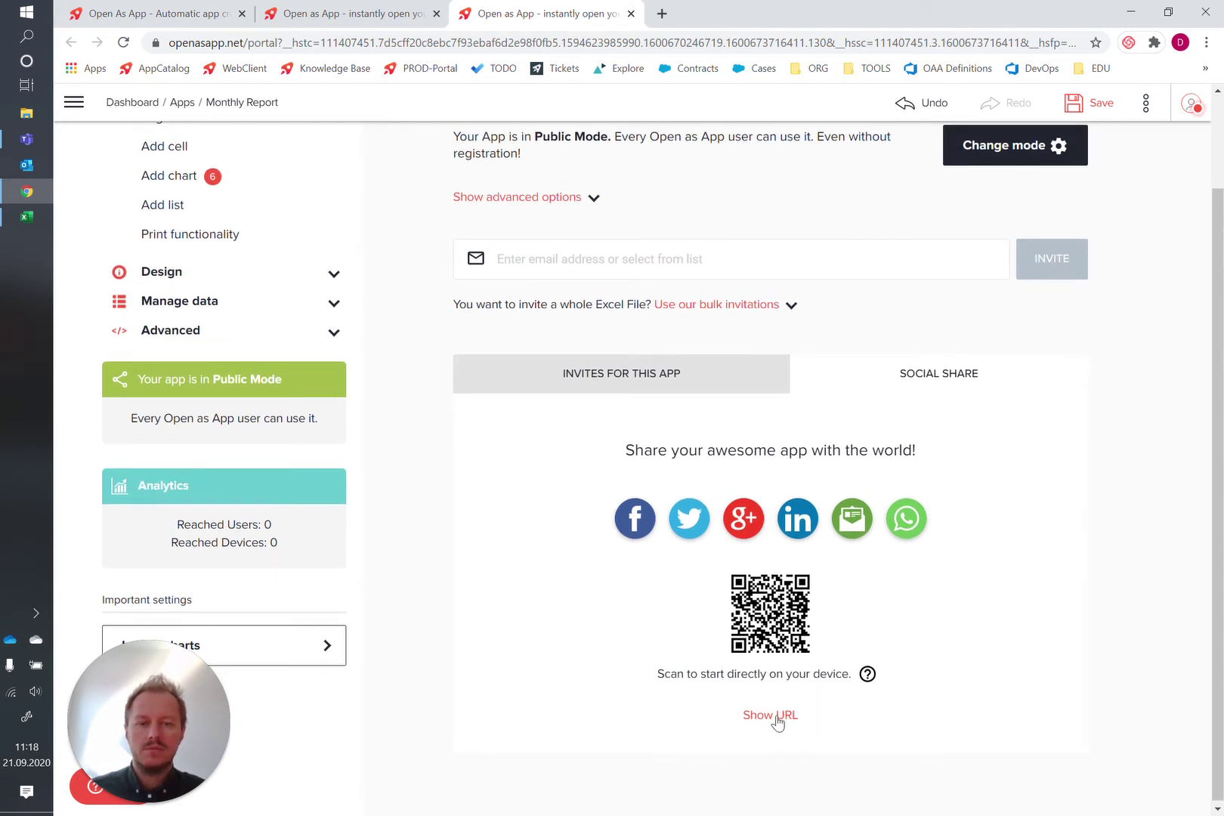
click(776, 719)
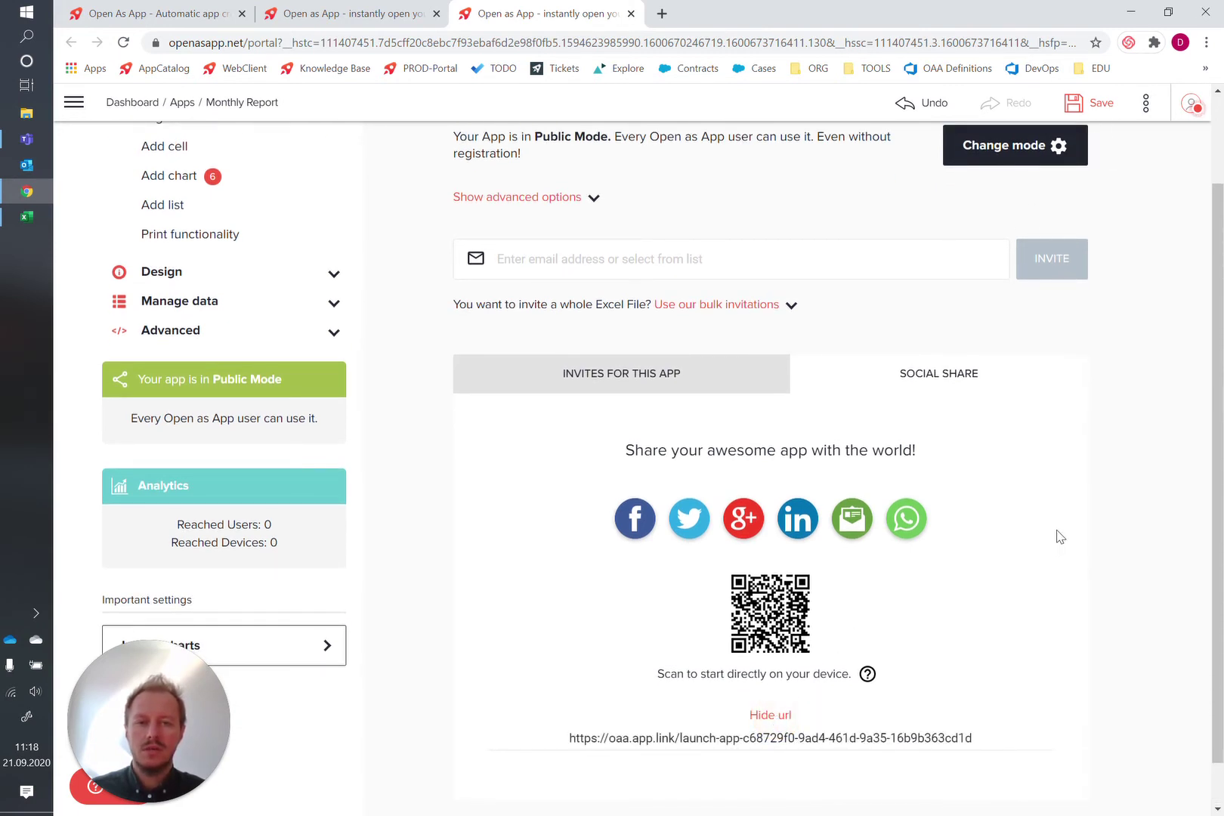
scroll(1060, 536, up, 1)
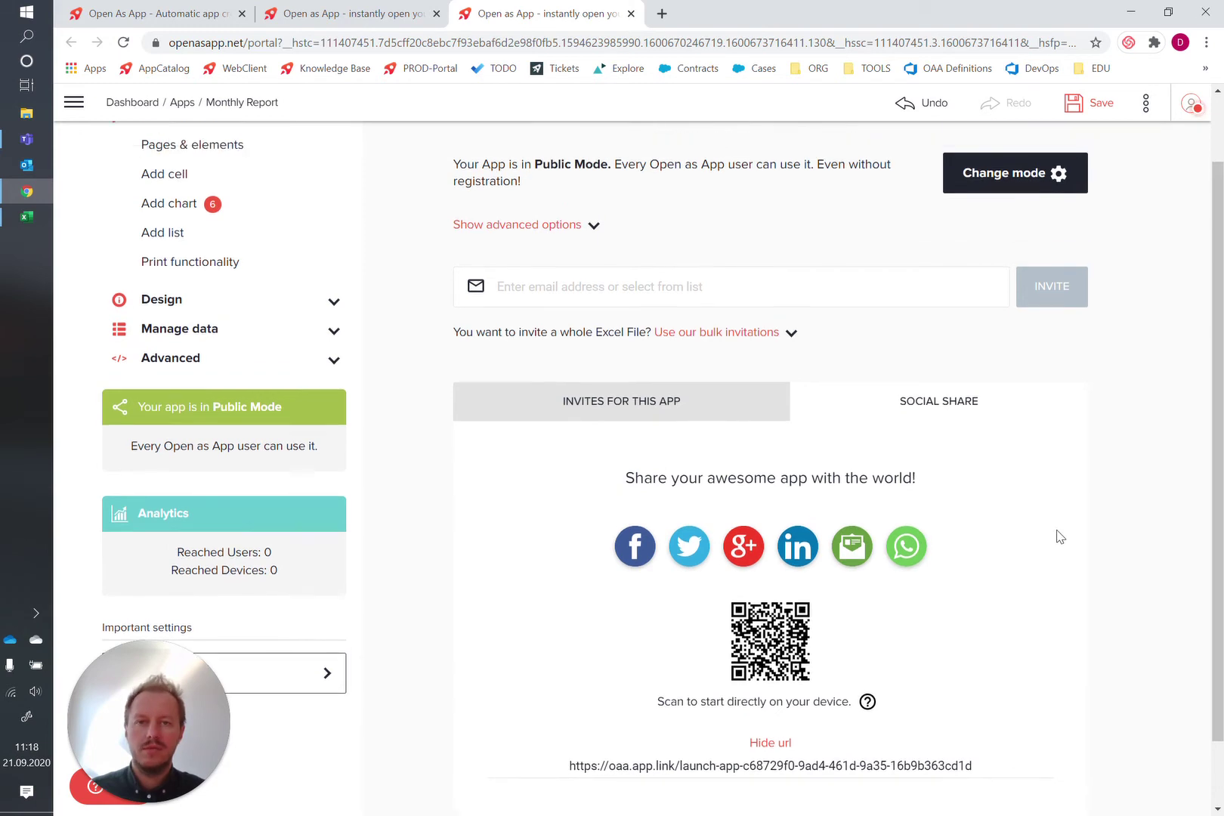
scroll(1060, 537, down, 1)
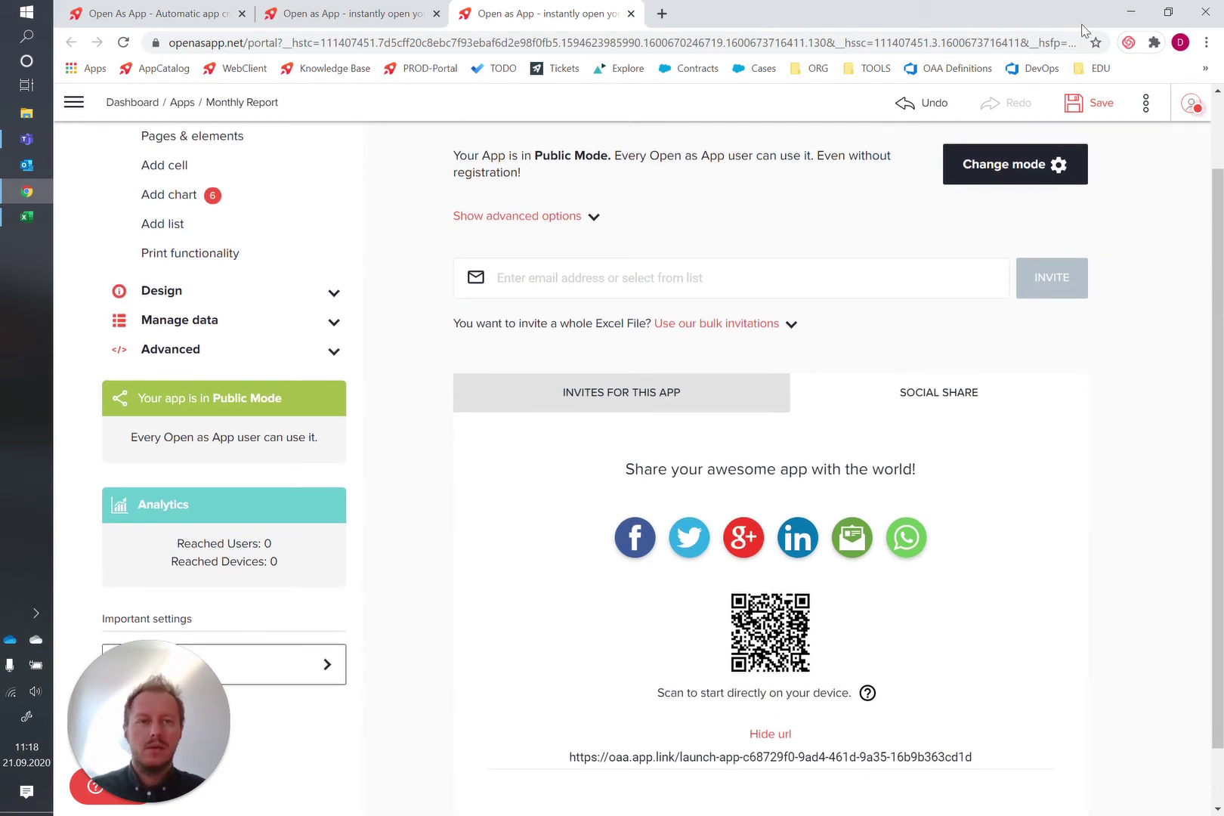
click(1100, 102)
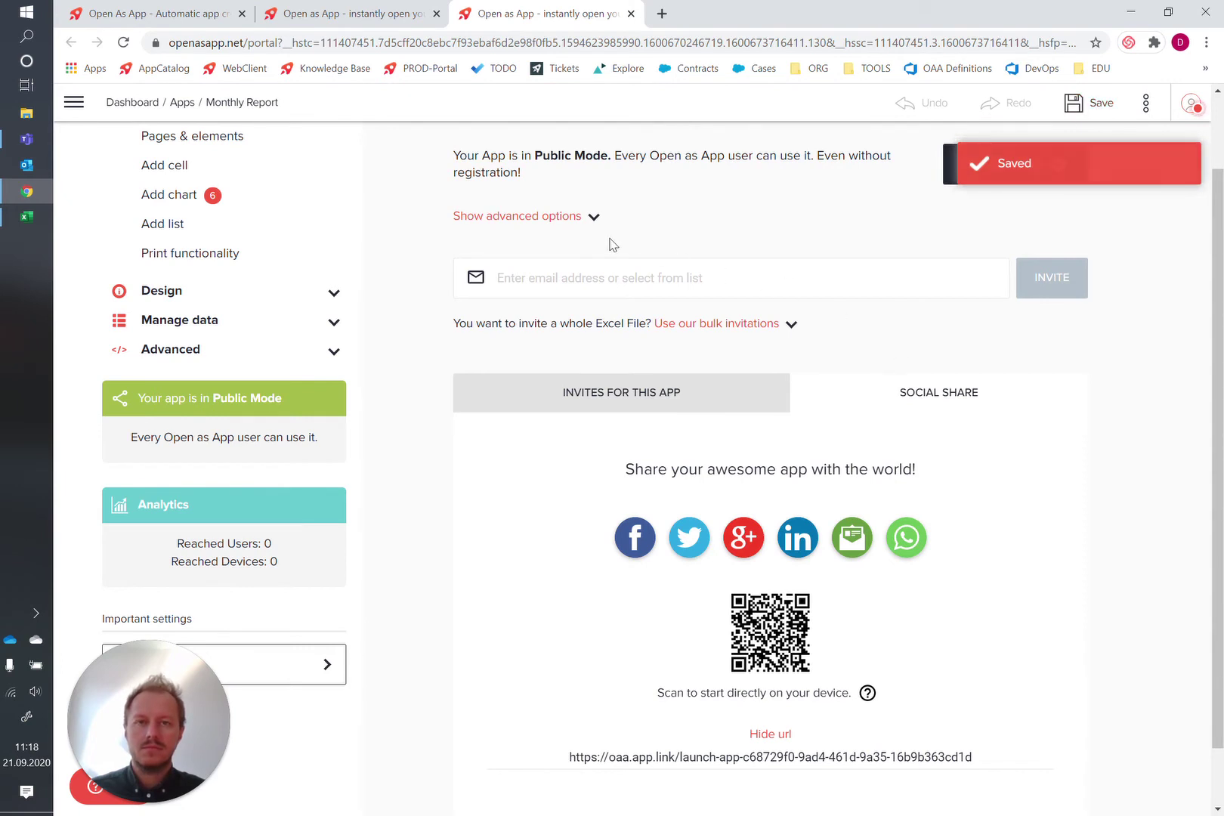
click(797, 758)
key(ctrl+c)
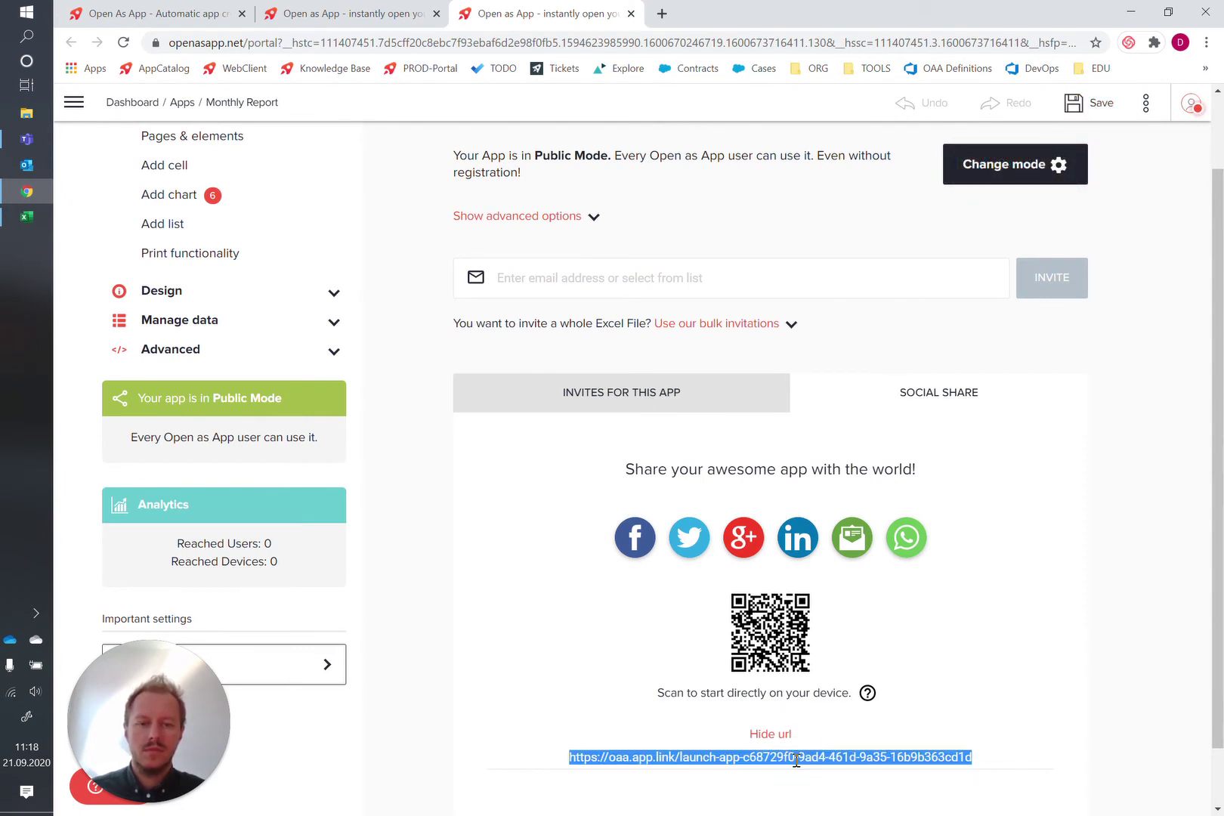
Load the copied launch URL in a new tab and open Monthly Report in the web client.
click(662, 13)
key(ctrl+v)
key(Return)
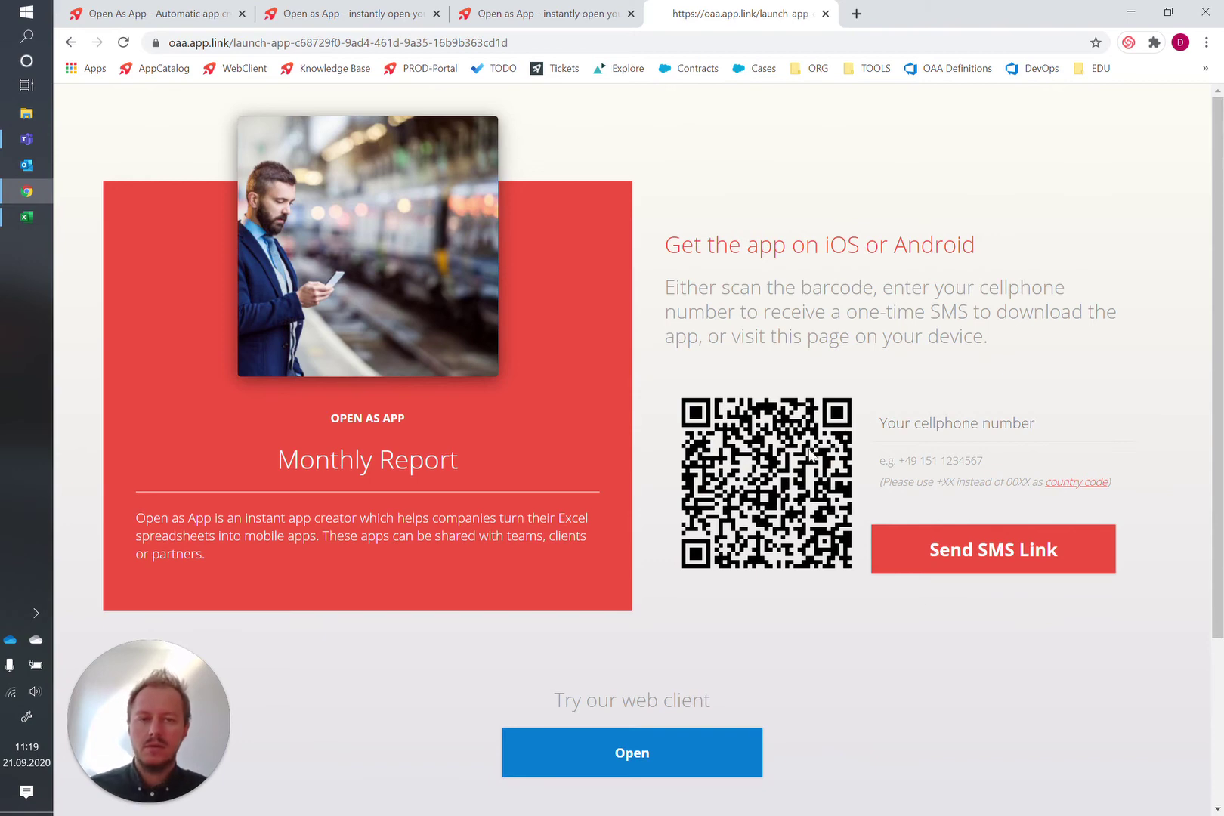
scroll(859, 621, down, 2)
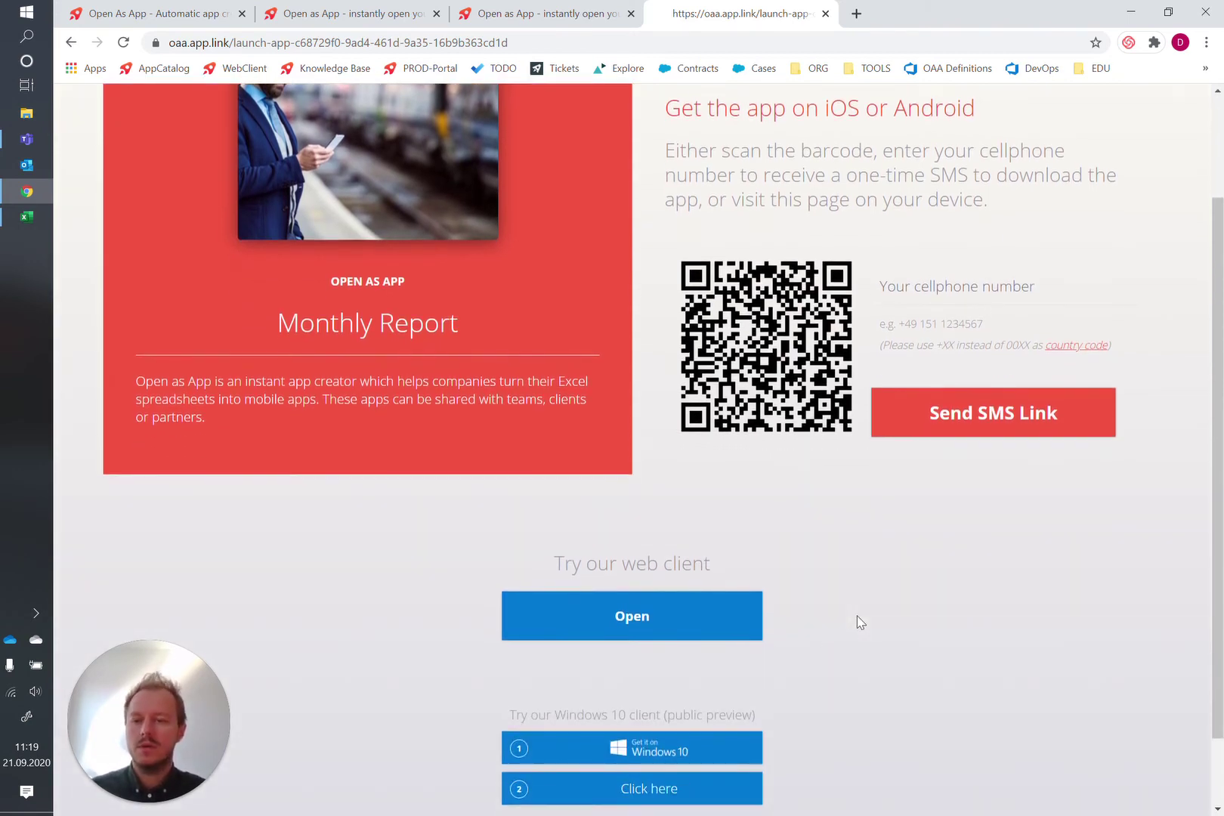
click(668, 614)
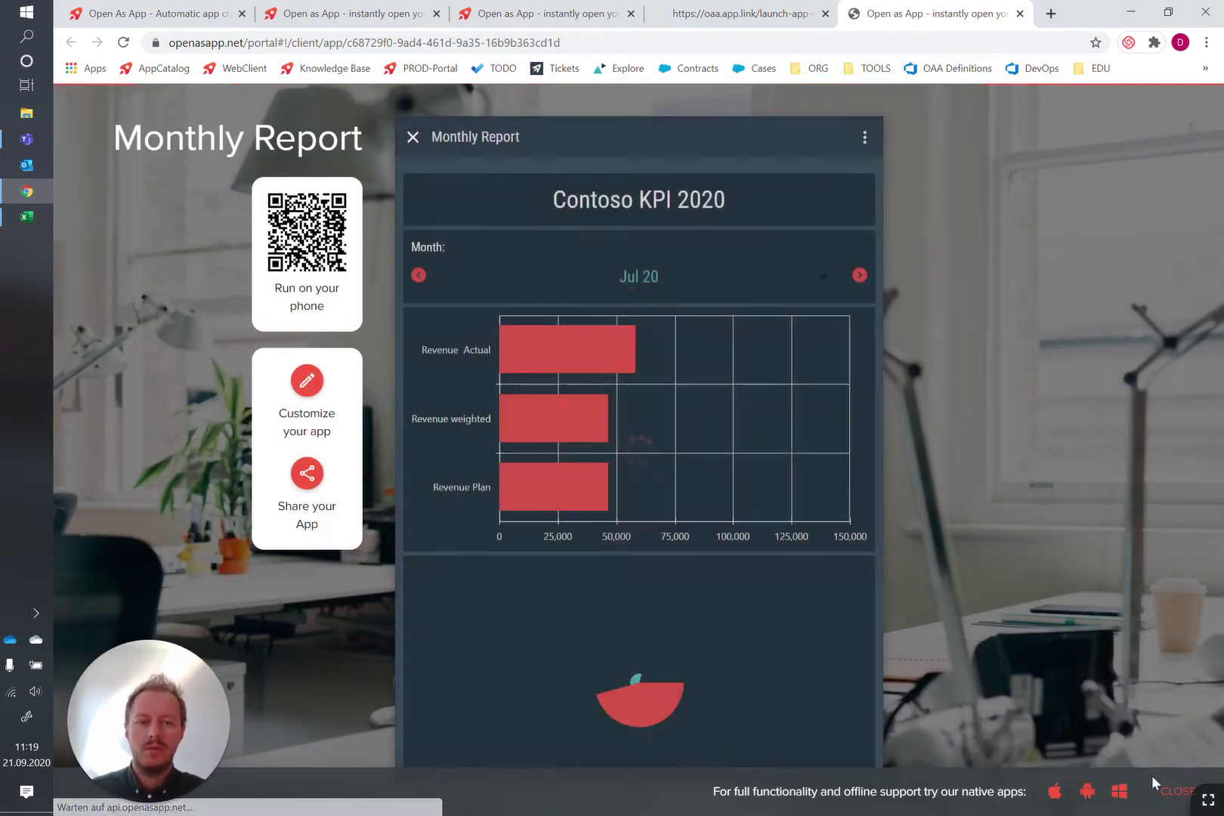
Dismiss the native-apps banner, copy the web app's address, and switch to Teams' KPI Dashboard tab.
click(1179, 793)
scroll(791, 590, down, 5)
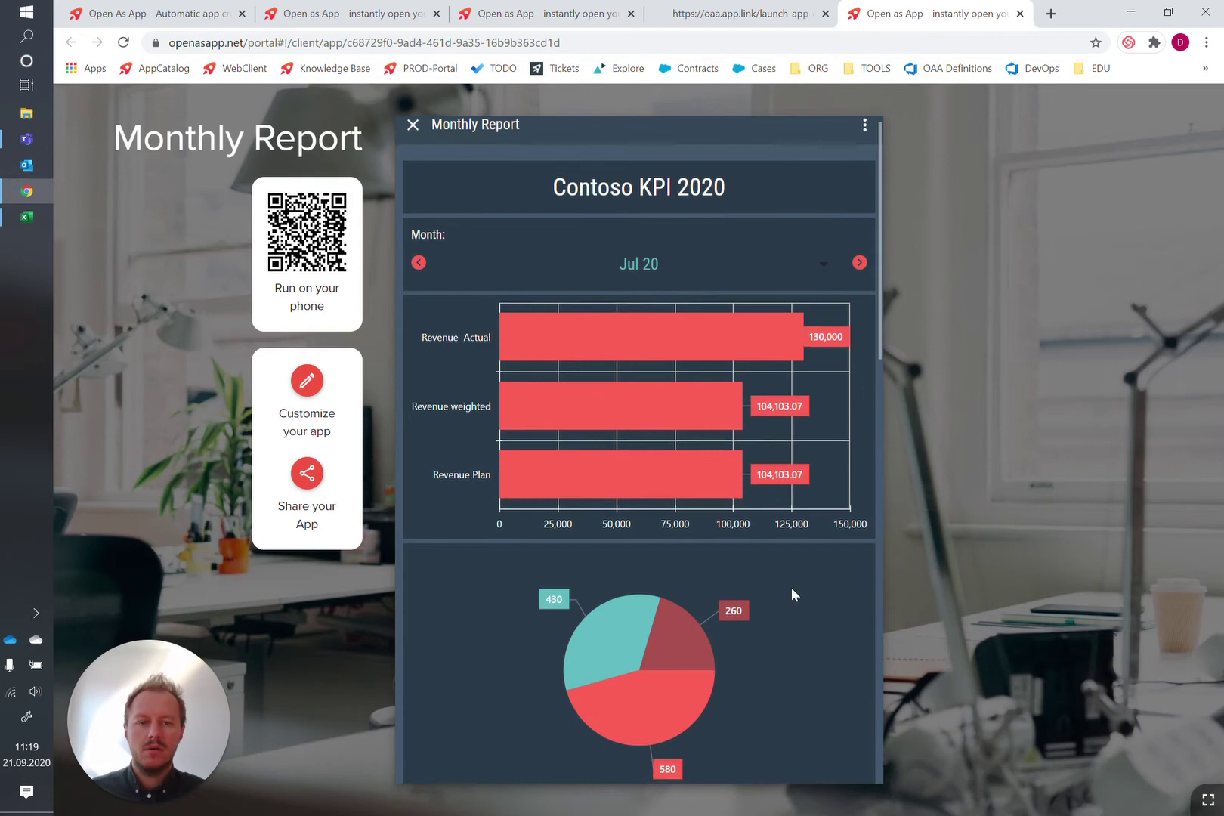
scroll(792, 587, down, 2)
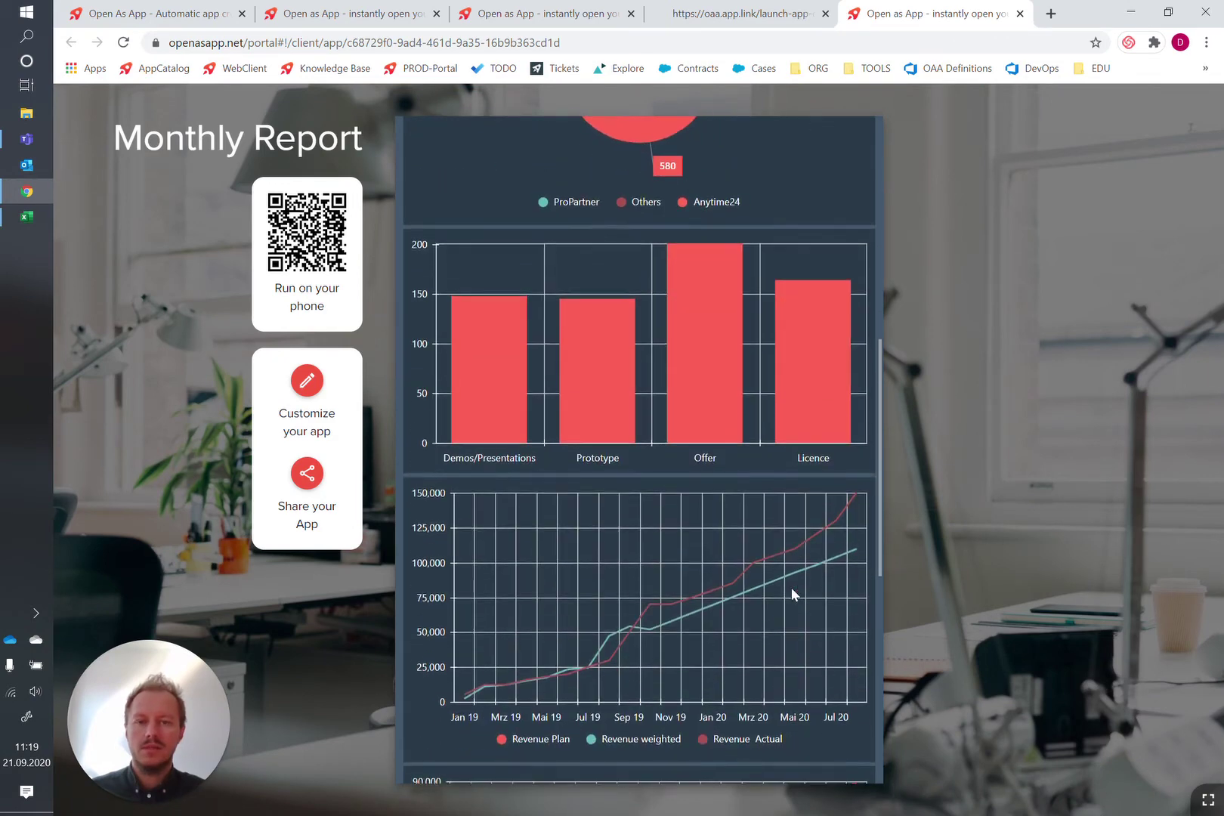
scroll(791, 589, down, 8)
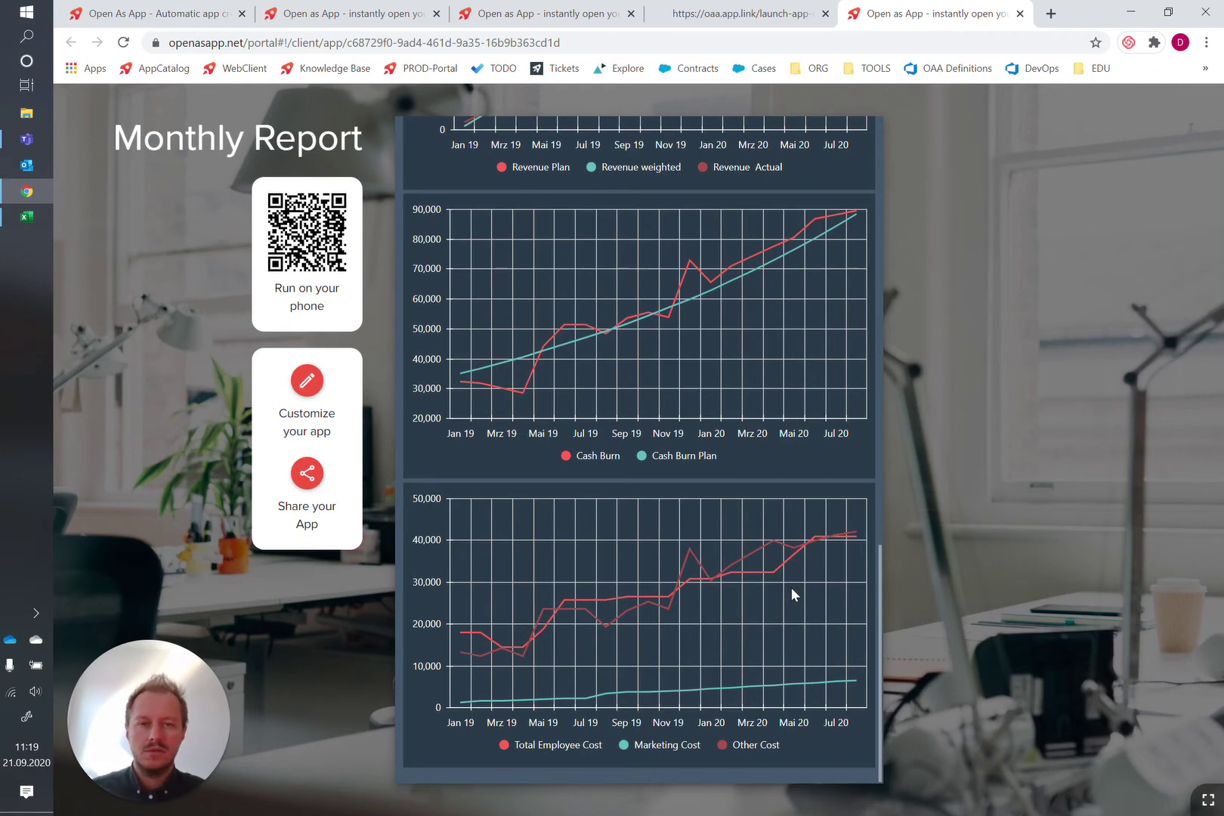
scroll(791, 587, up, 15)
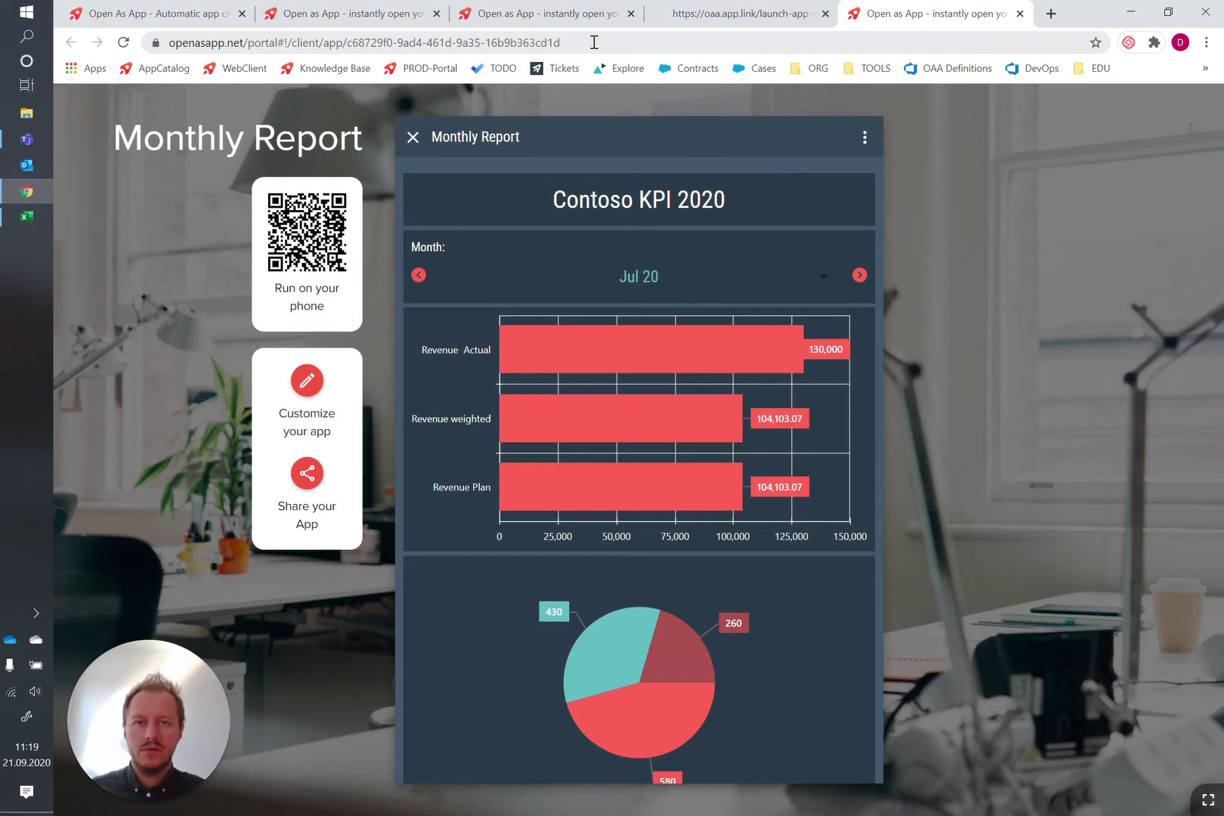
click(594, 42)
key(ctrl+c)
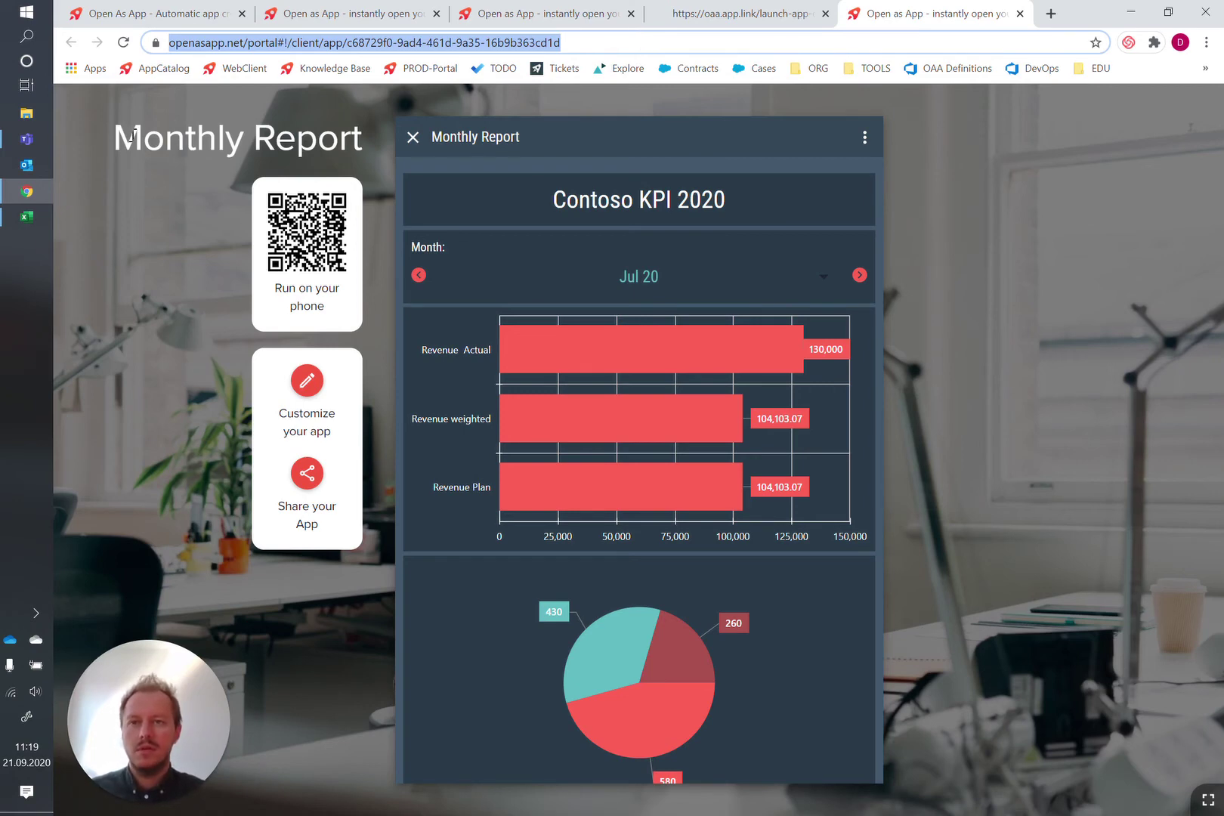
click(26, 139)
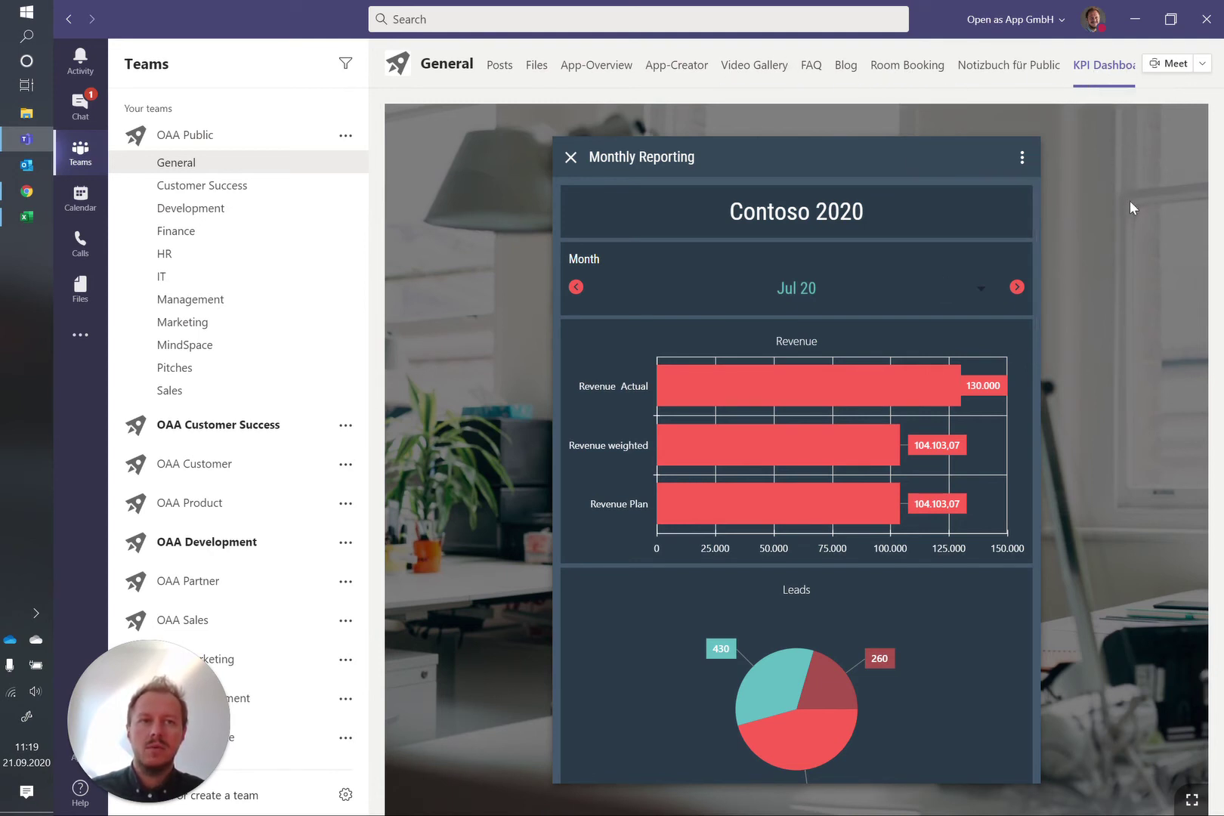
Check the channel's existing tabs, then add a Website tab with the published app's address.
click(1013, 67)
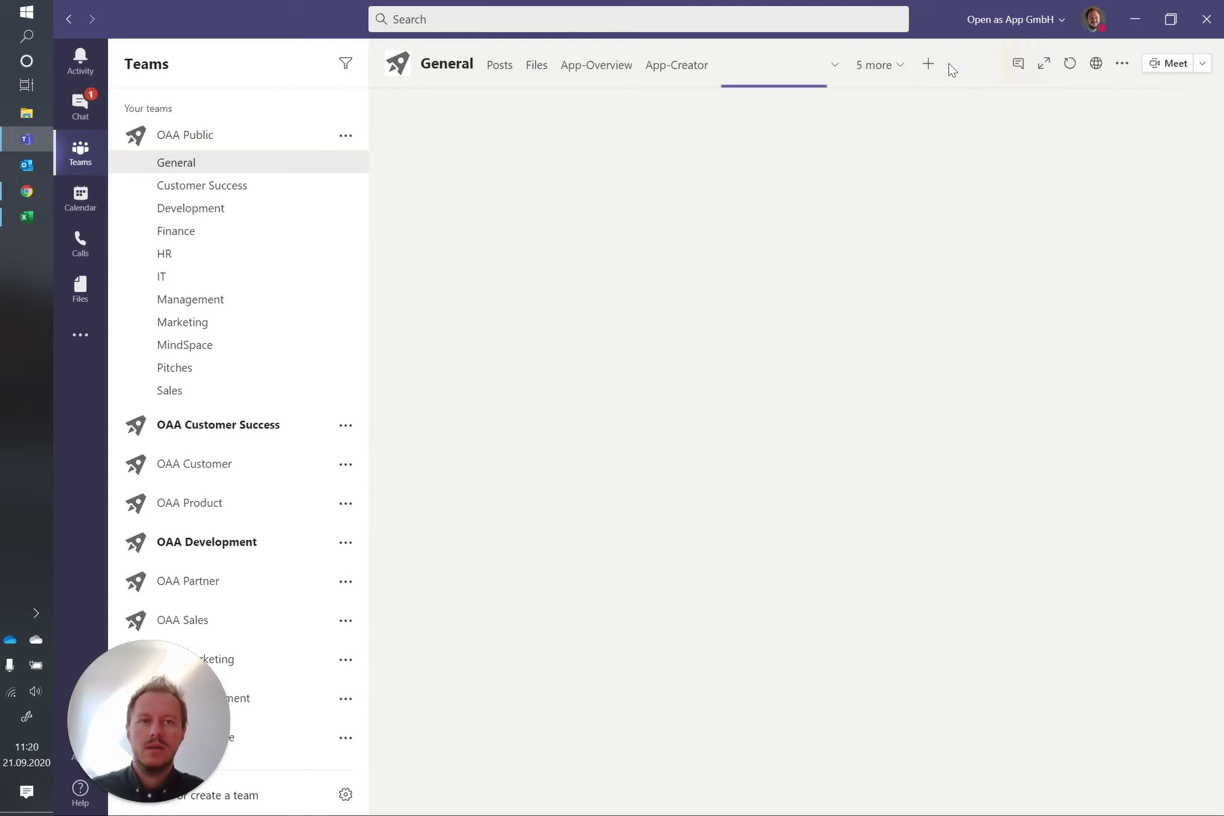
click(692, 68)
click(894, 67)
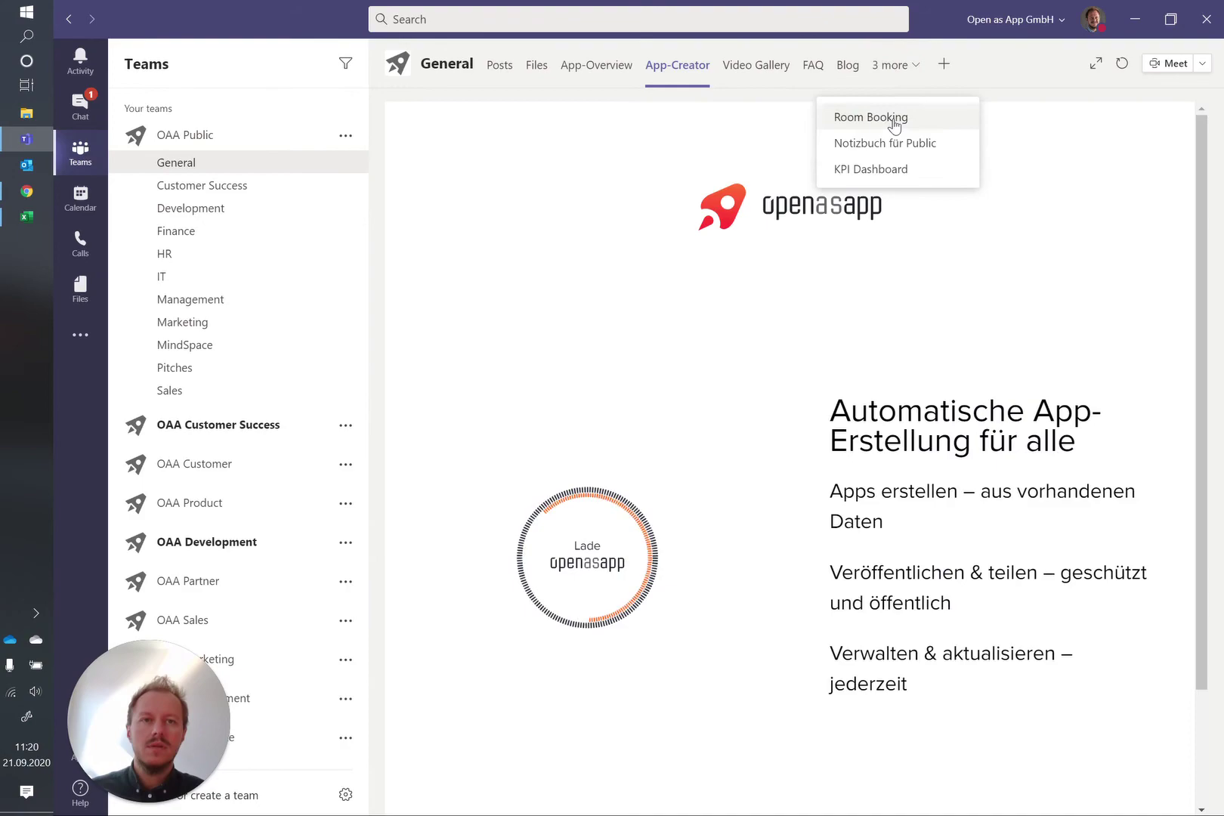
click(944, 65)
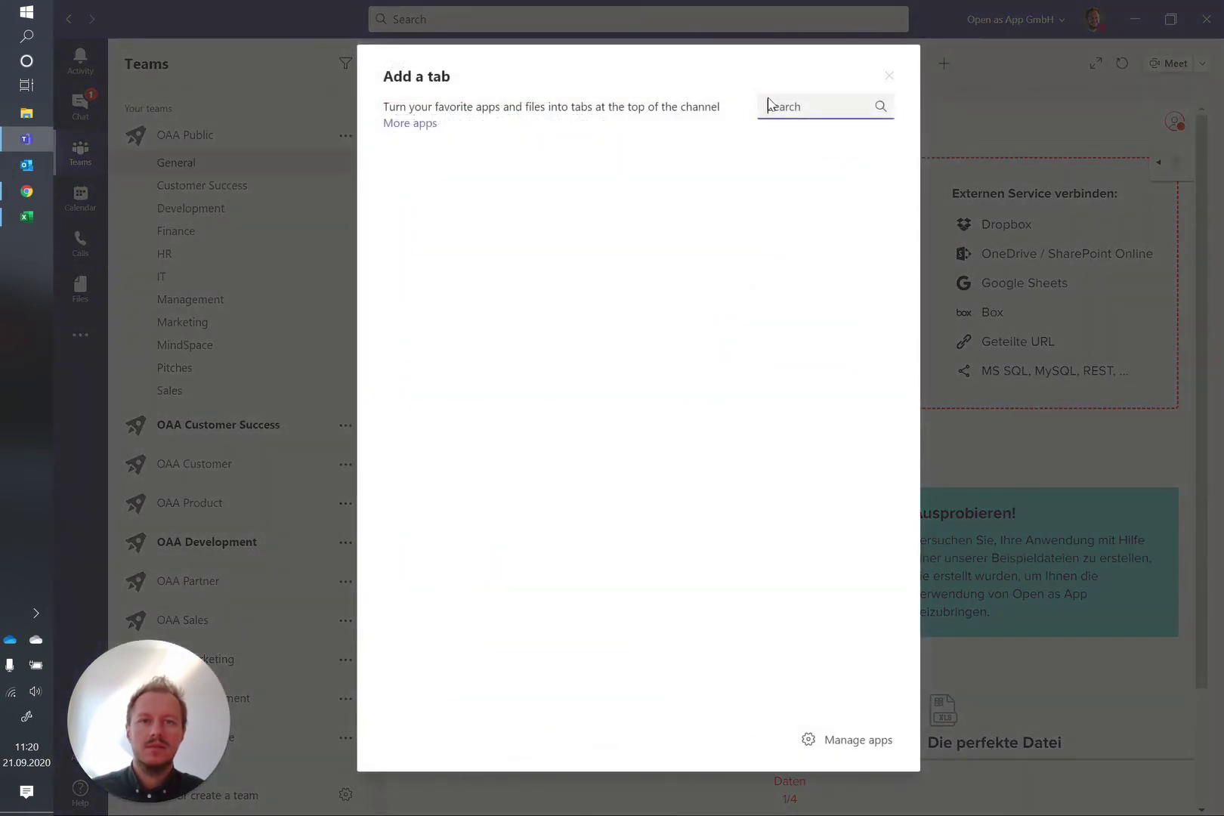
click(563, 226)
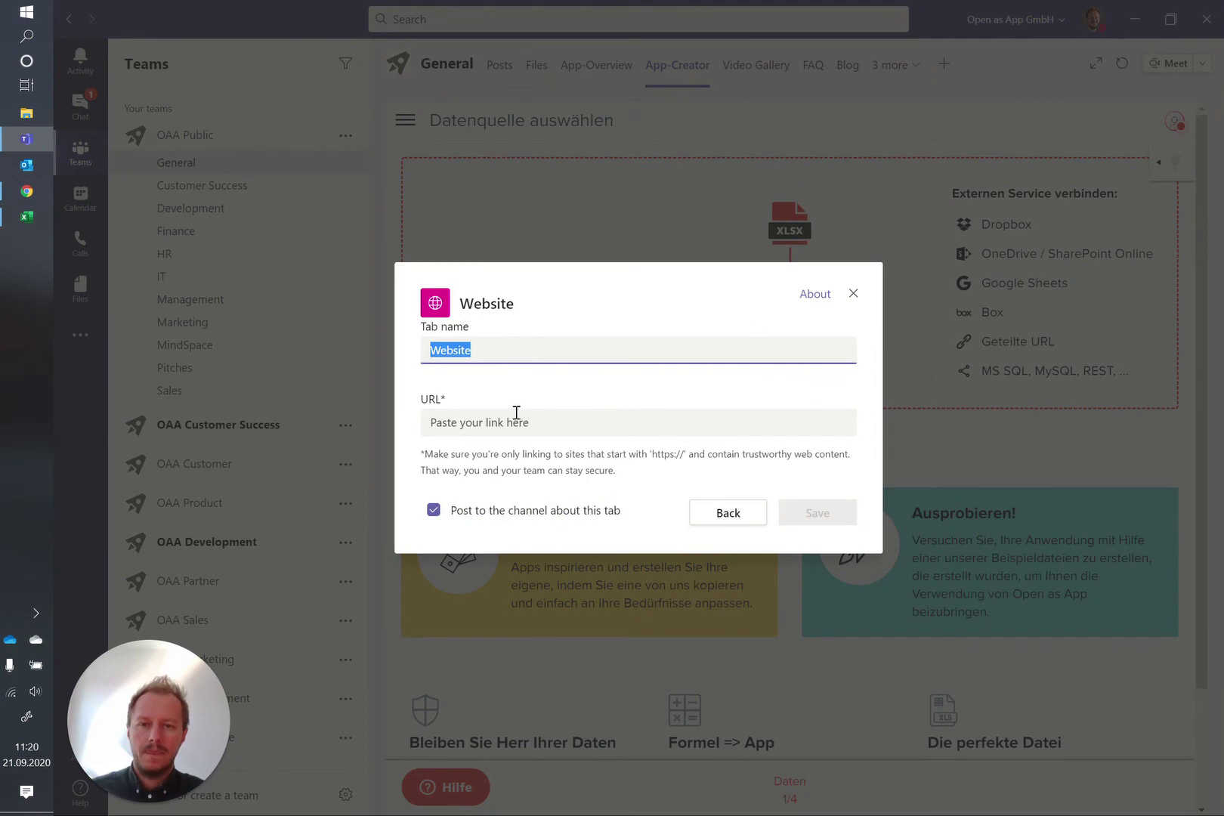
click(516, 412)
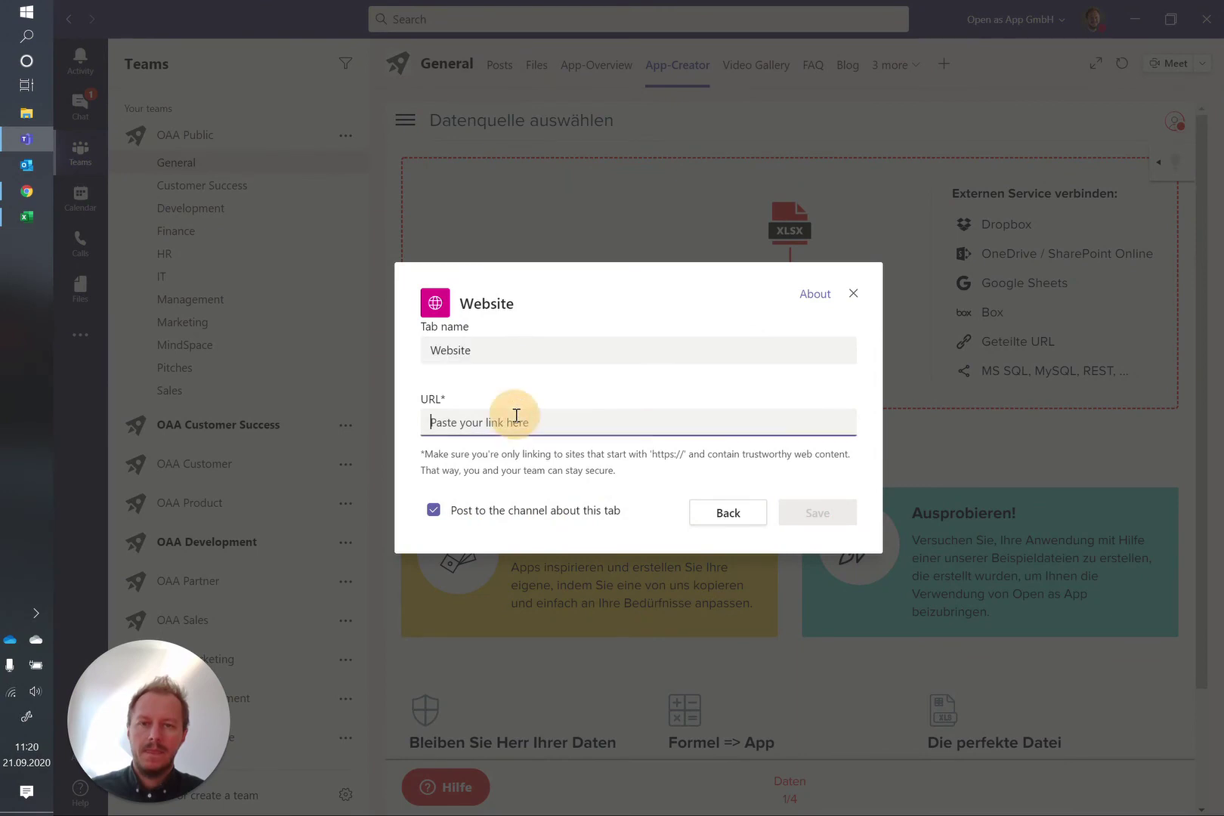
key(ctrl+v)
Rename the tab to 'KPI 2020', turn off the channel post, and save it.
double_click(474, 349)
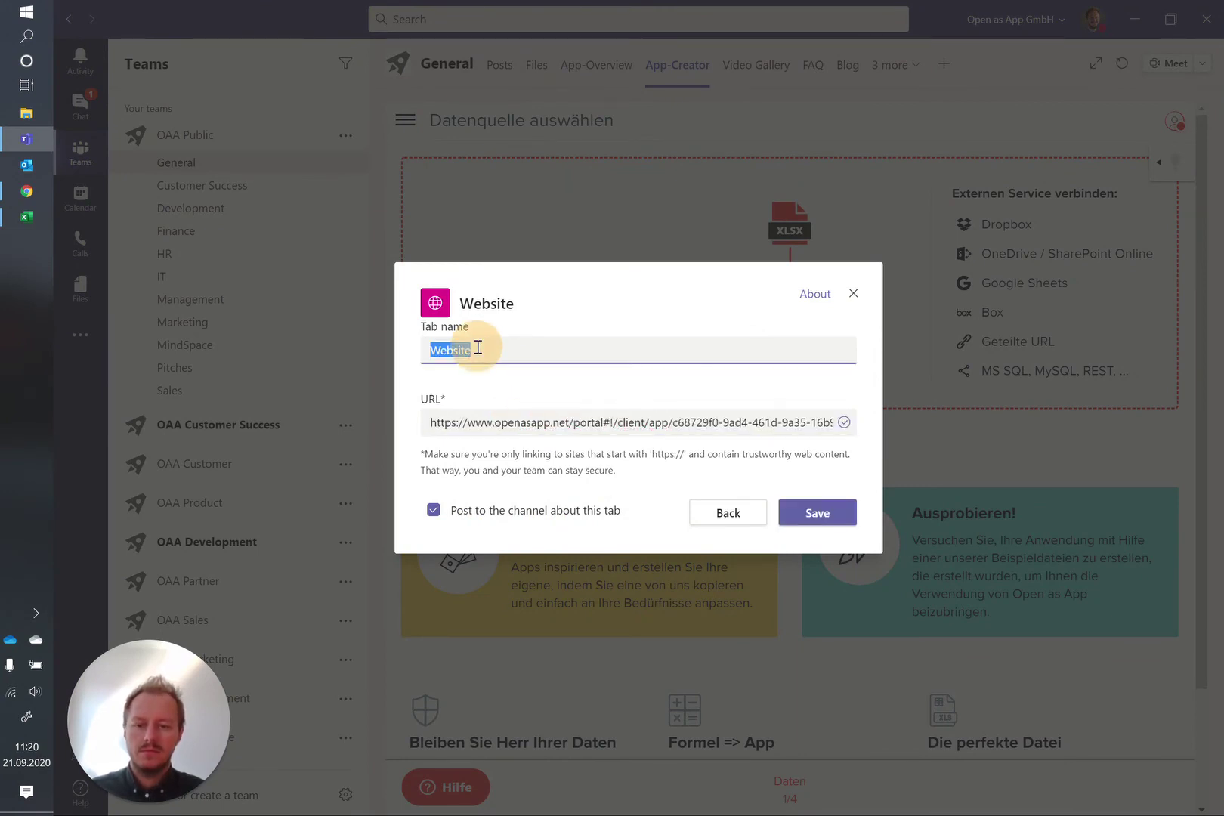
text(Contoso KPI Dashboard)
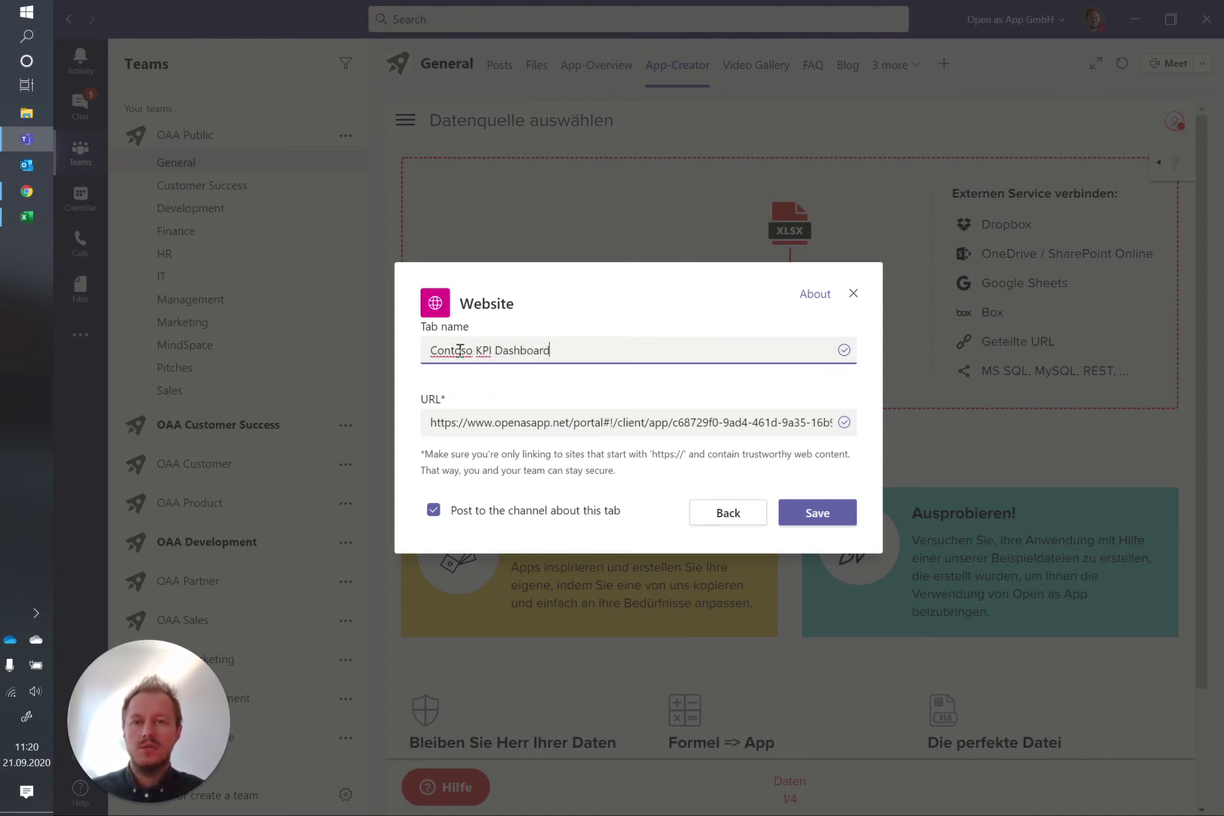
double_click(460, 350)
key(BackSpace)
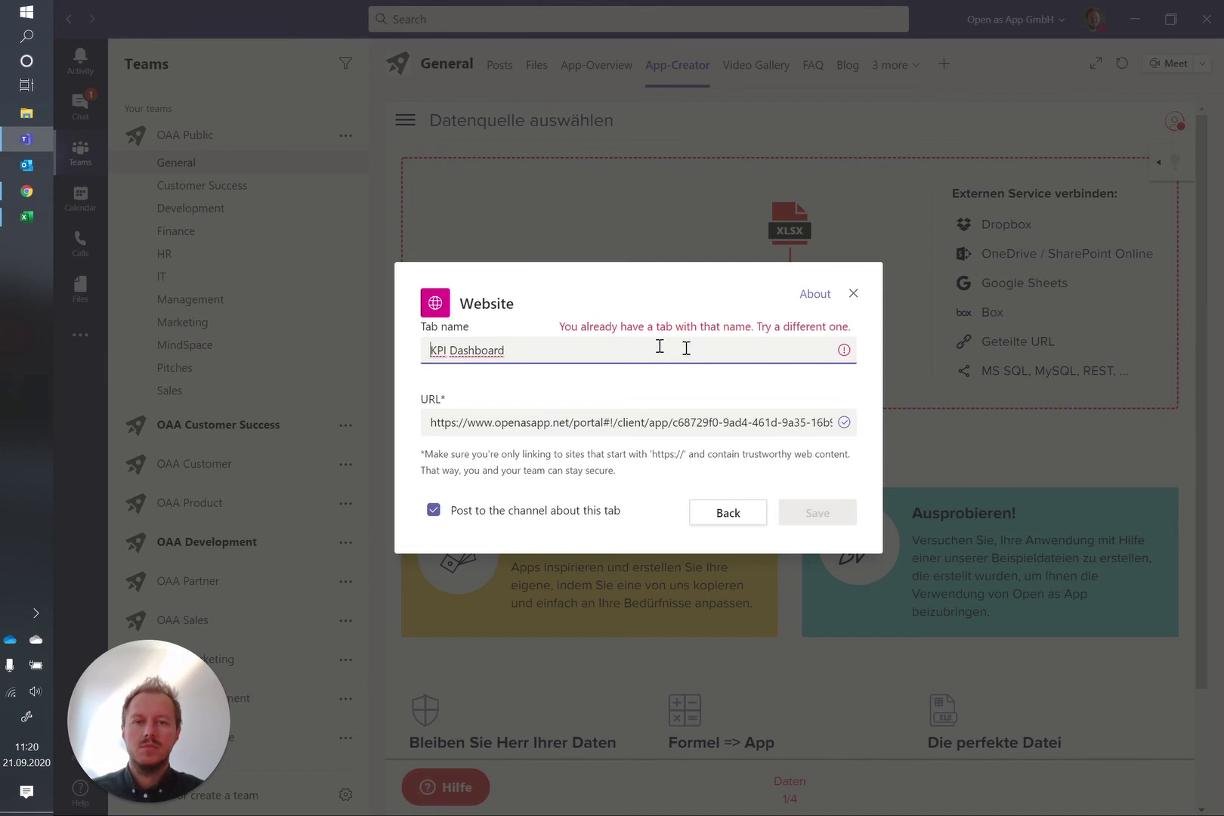
double_click(477, 350)
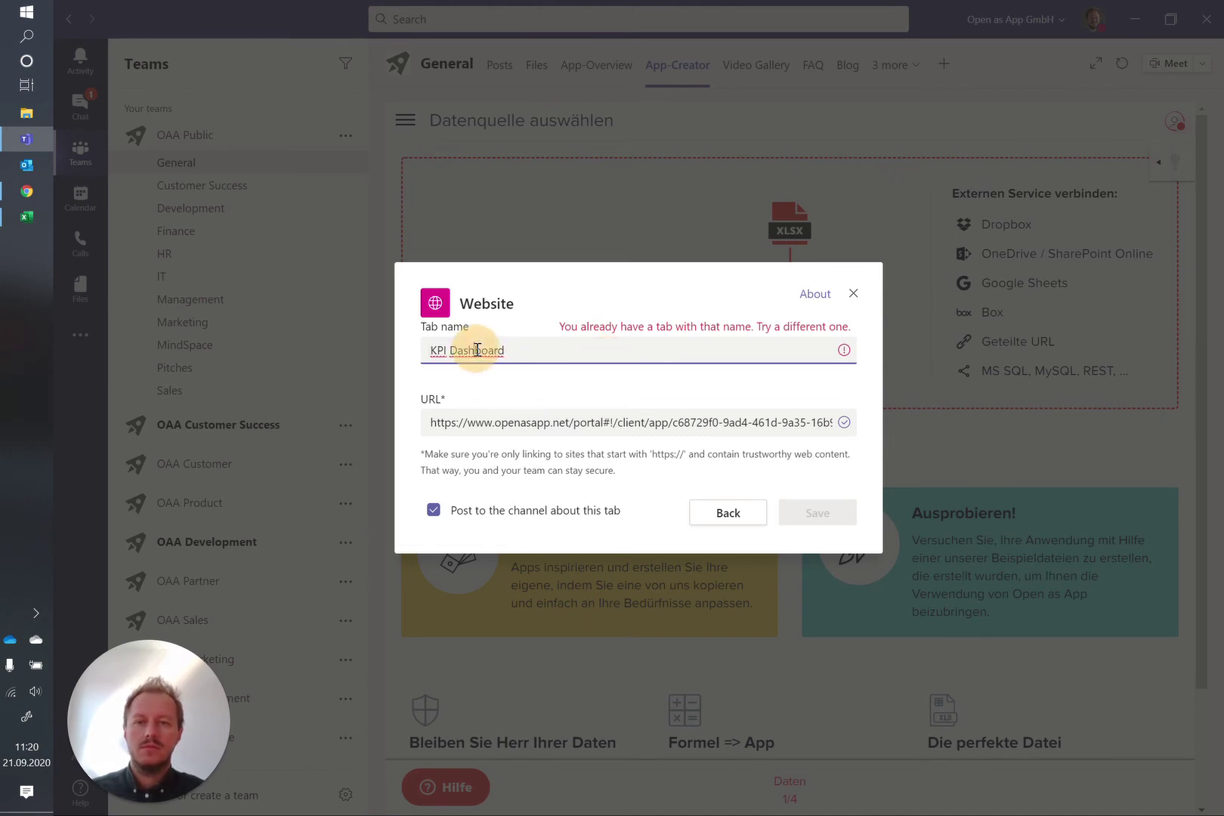
text(s)
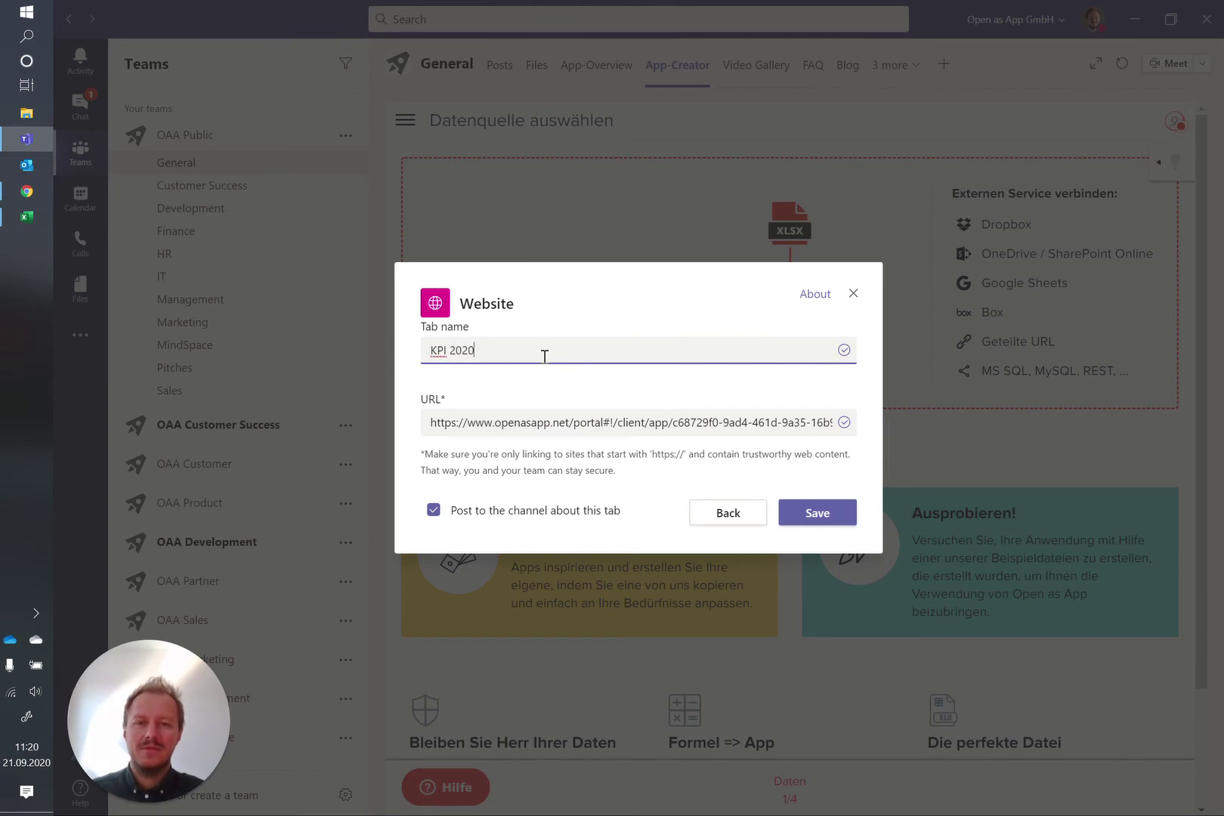
click(433, 512)
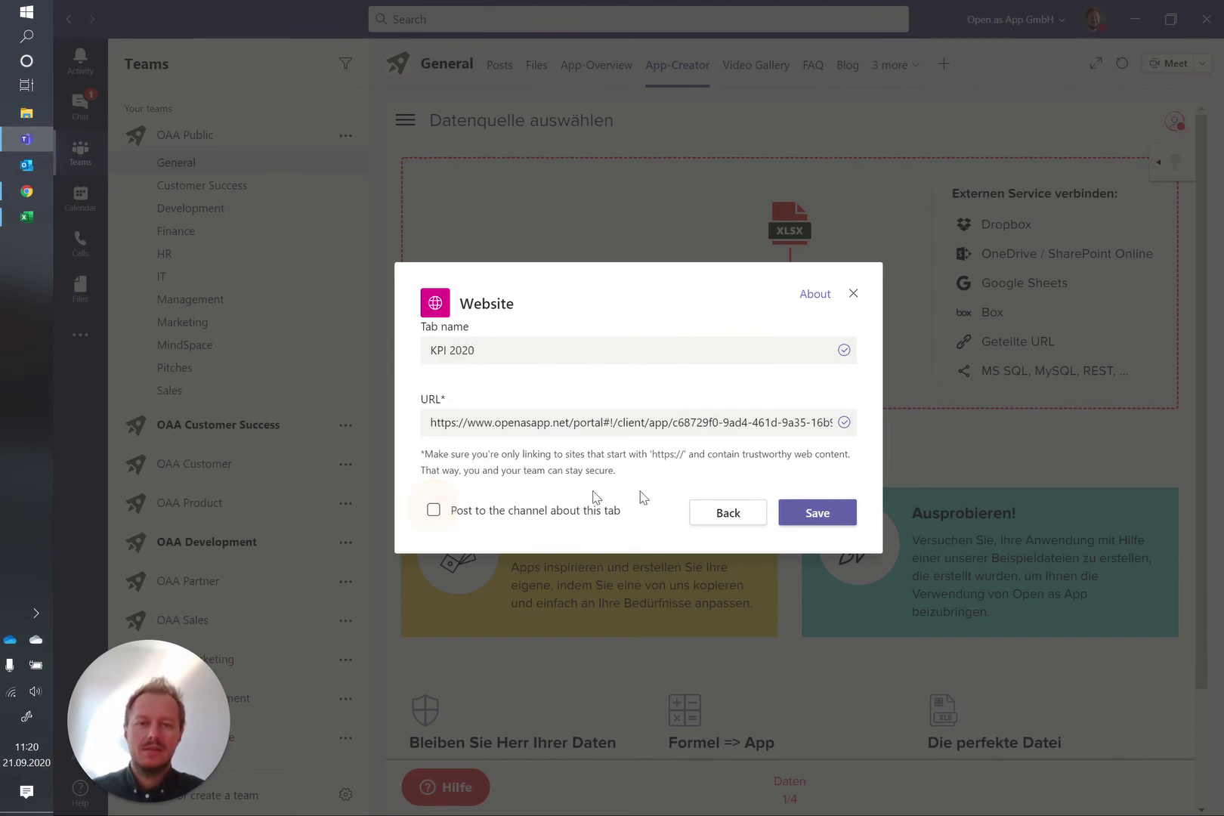
click(818, 513)
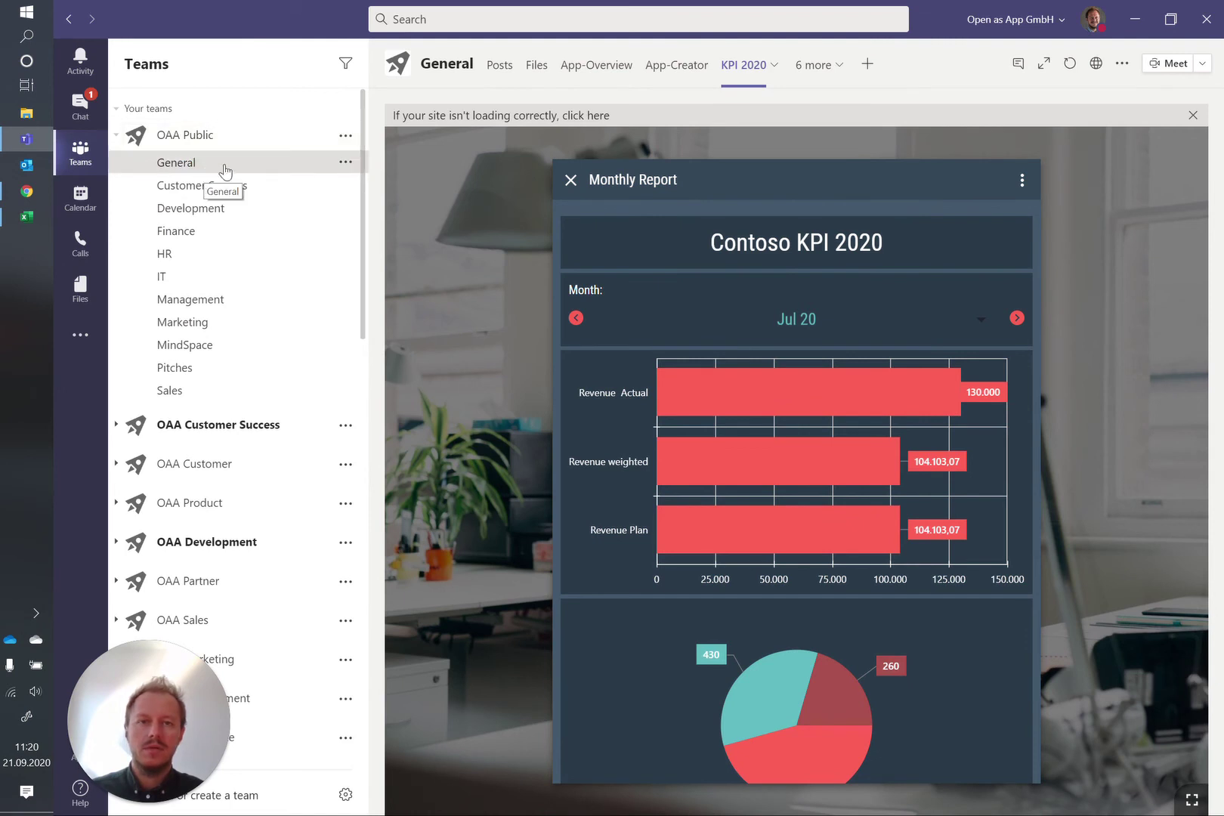
Advance the embedded report to Aug 20 and scroll through its charts and back up.
click(1017, 319)
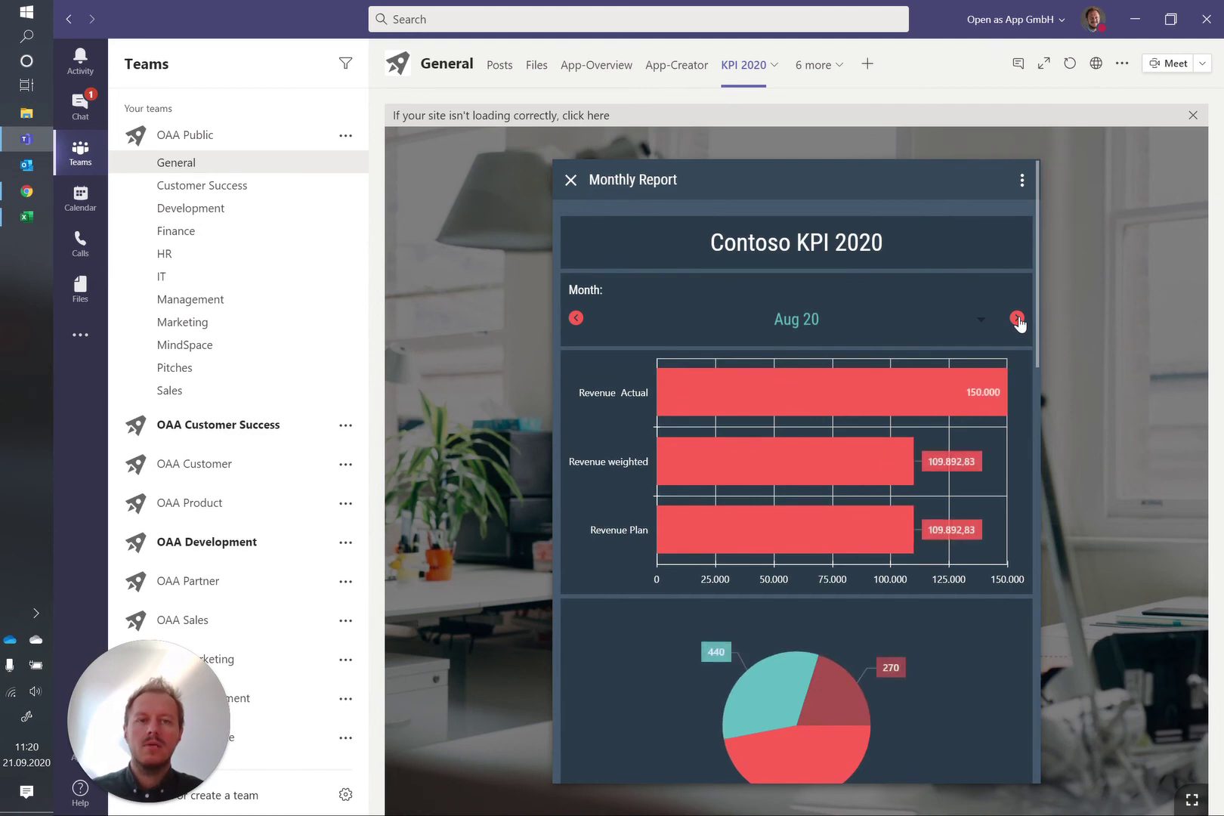
scroll(928, 533, down, 5)
scroll(928, 533, down, 10)
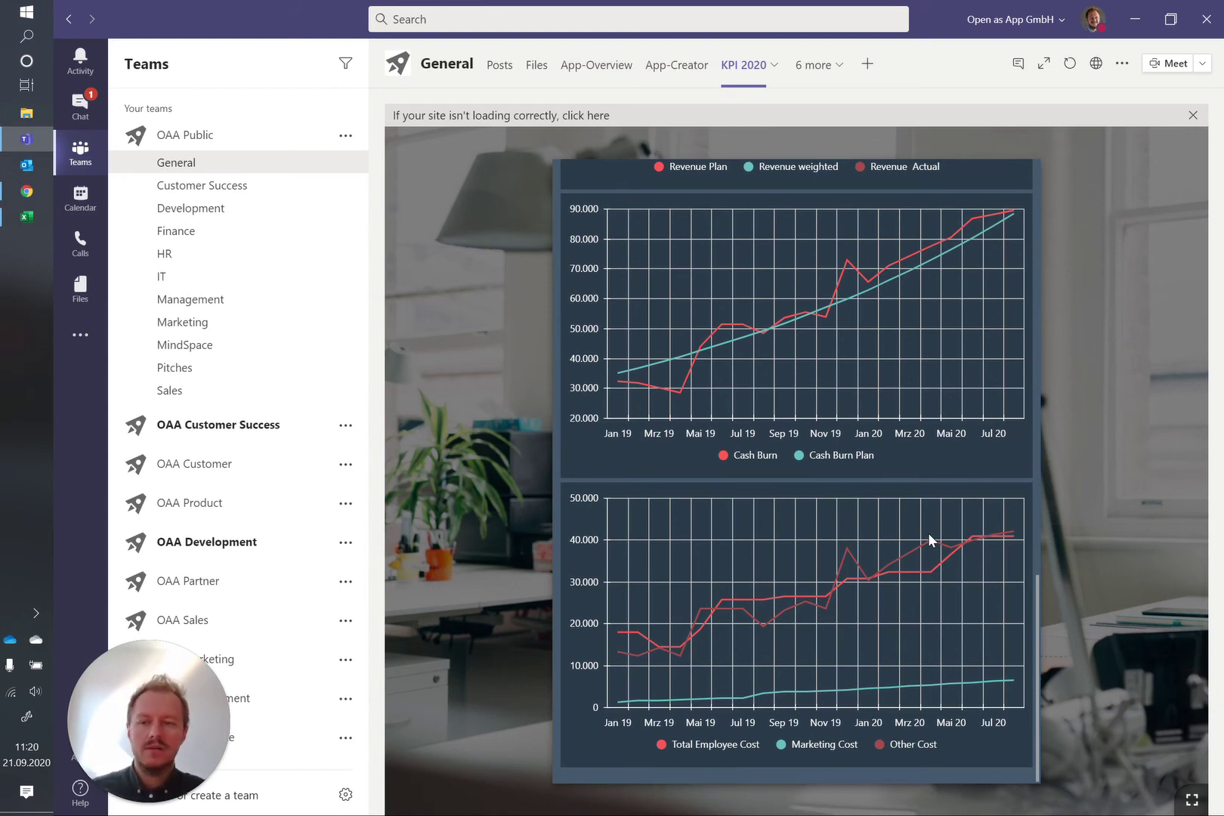
scroll(929, 533, up, 15)
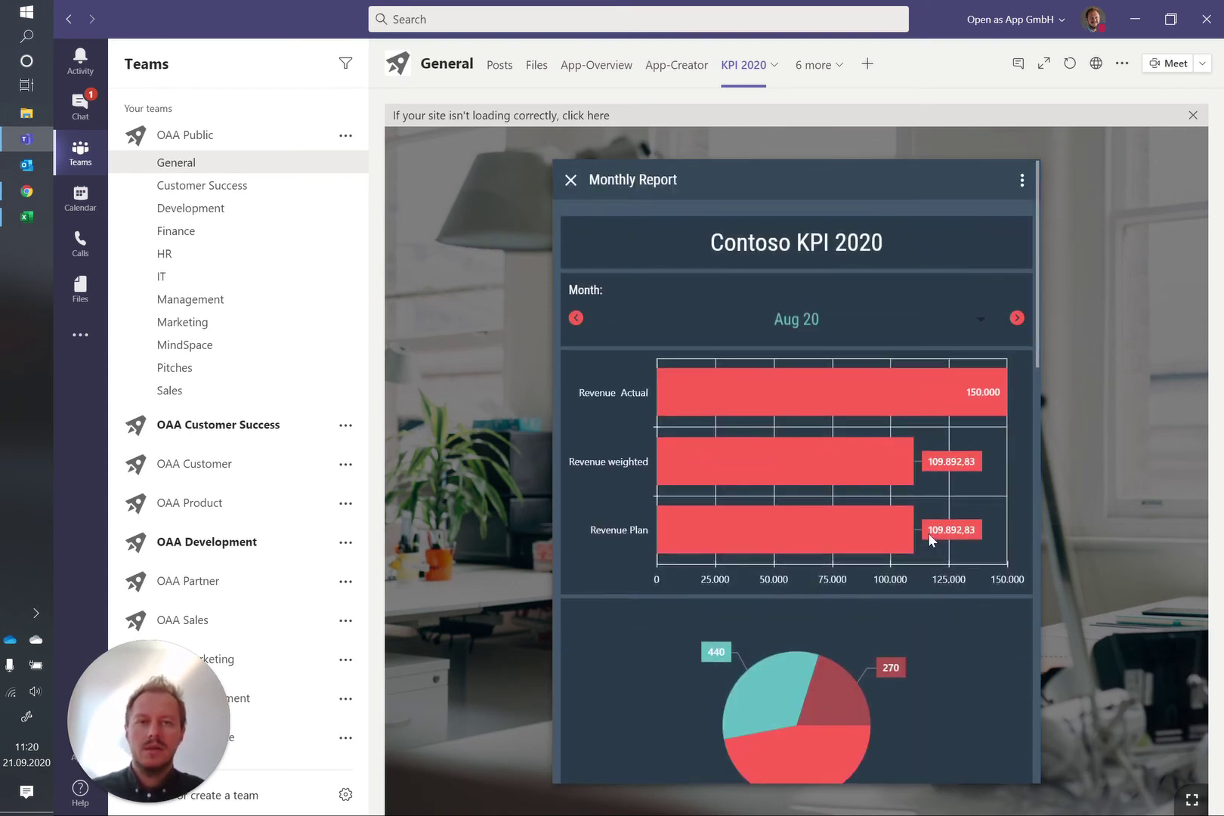
Revisit the sharing page, view Monthly Report.xlsx's Aug 20 column AA in Excel, then minimize Excel.
click(27, 193)
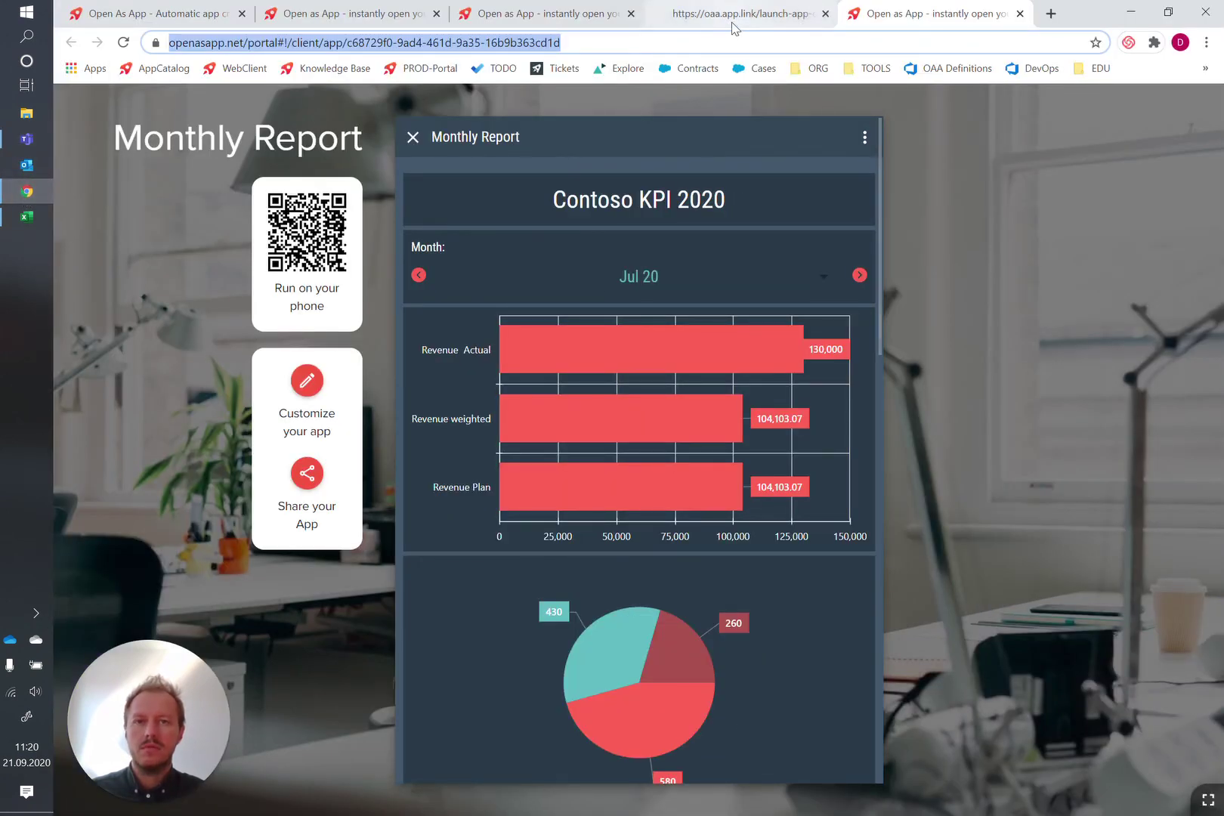
click(572, 16)
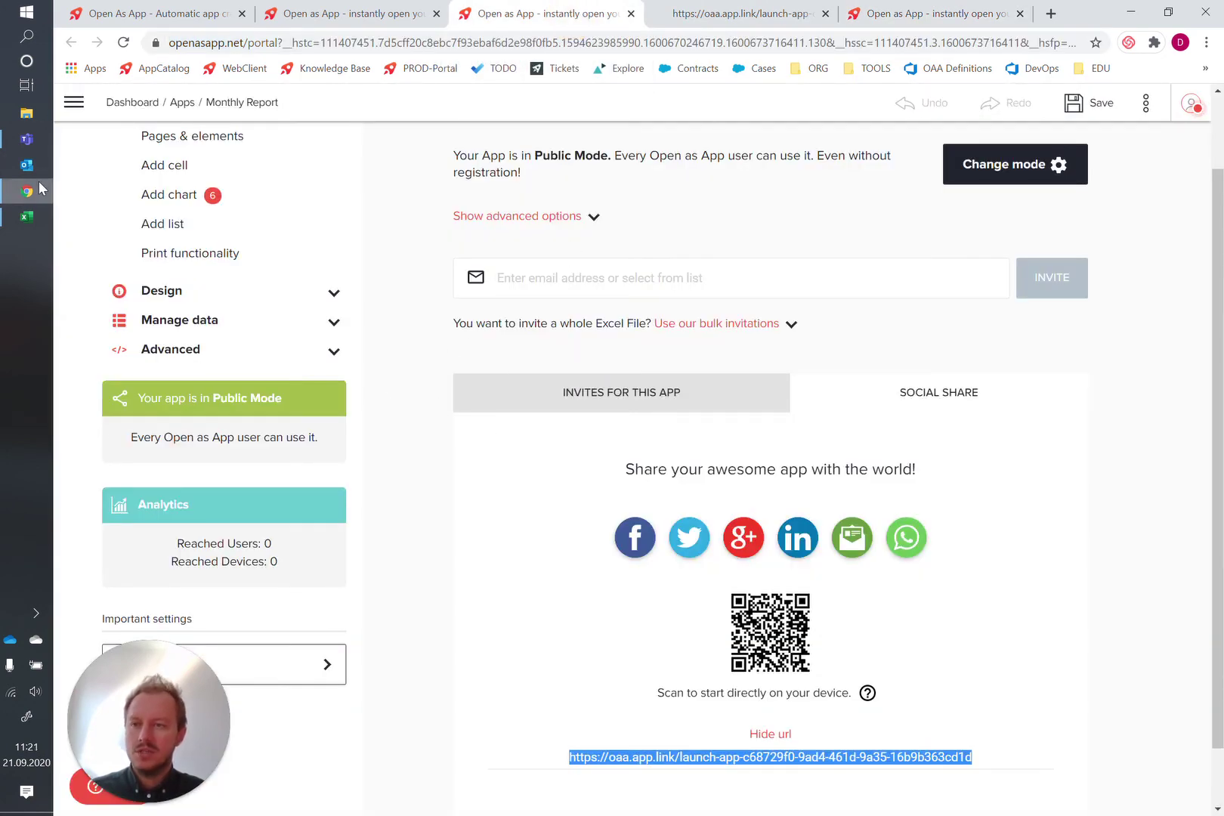
click(26, 217)
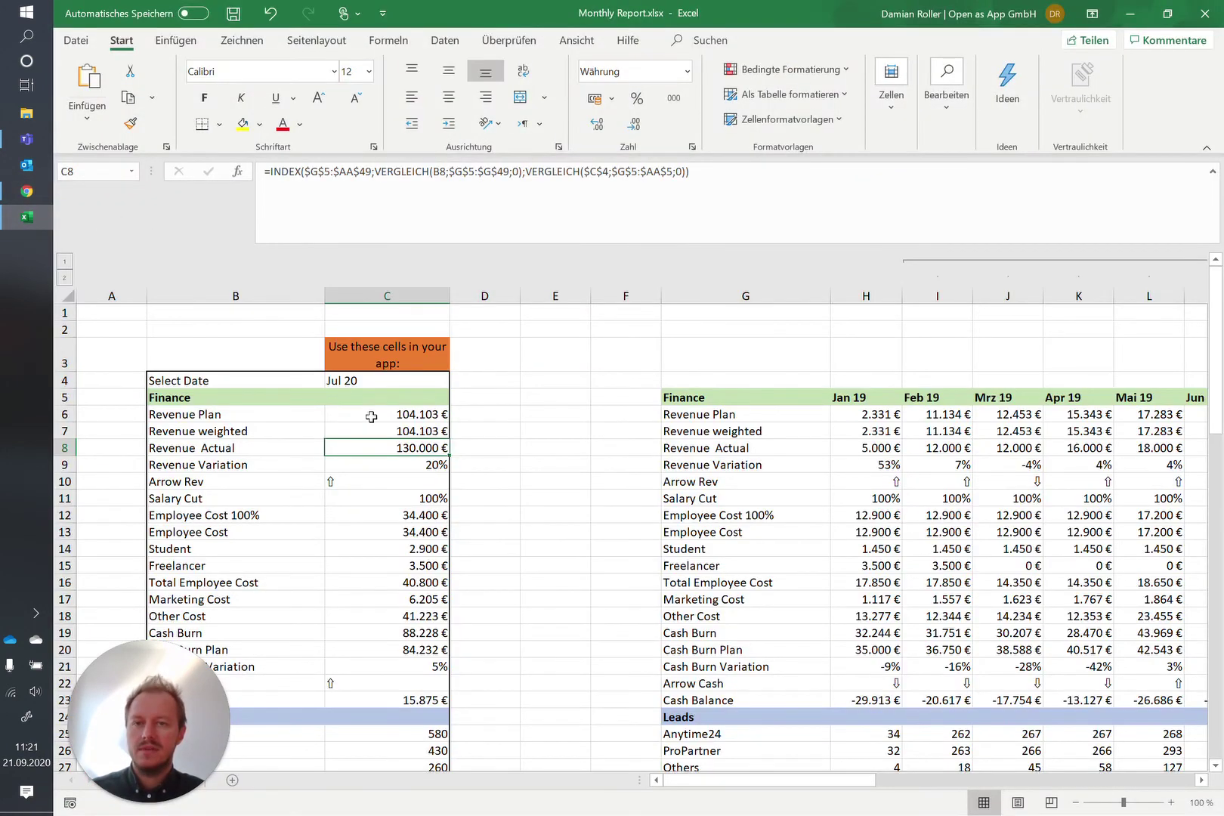
scroll(1001, 573, right, 10)
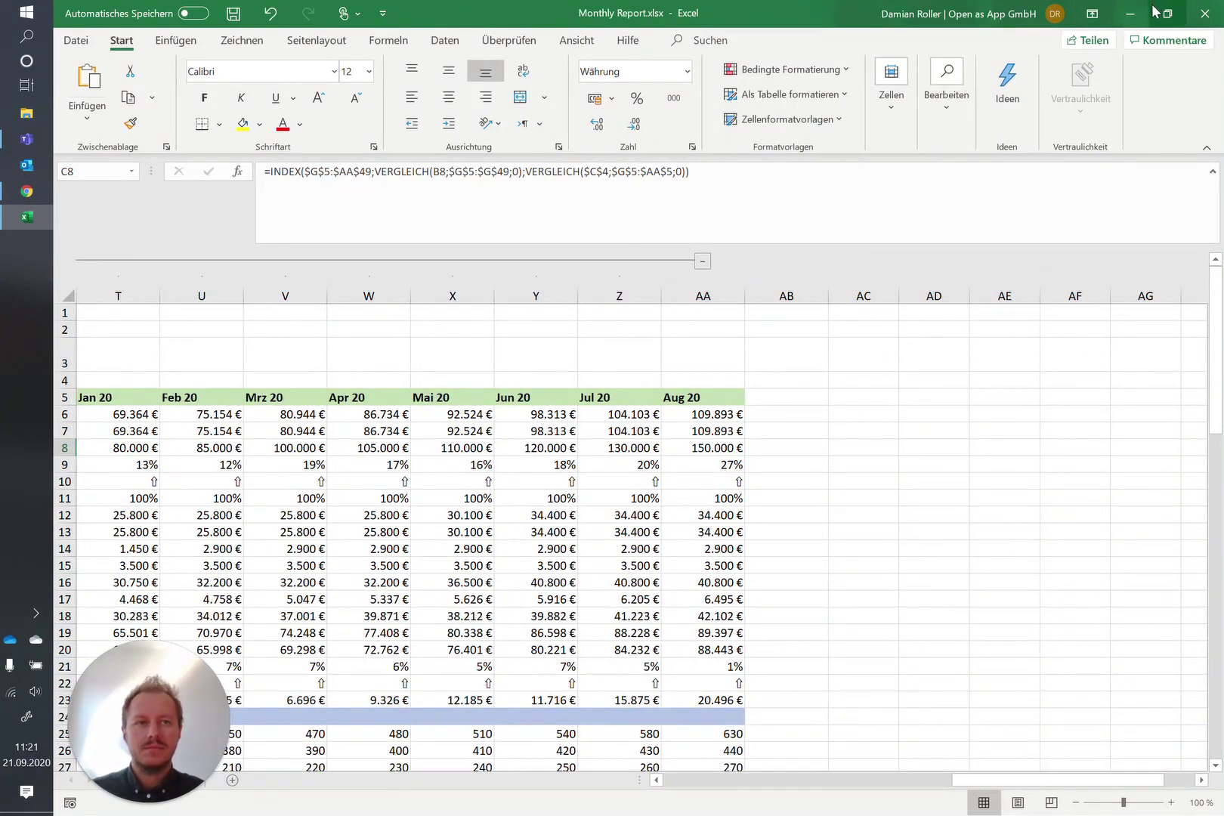
click(1131, 14)
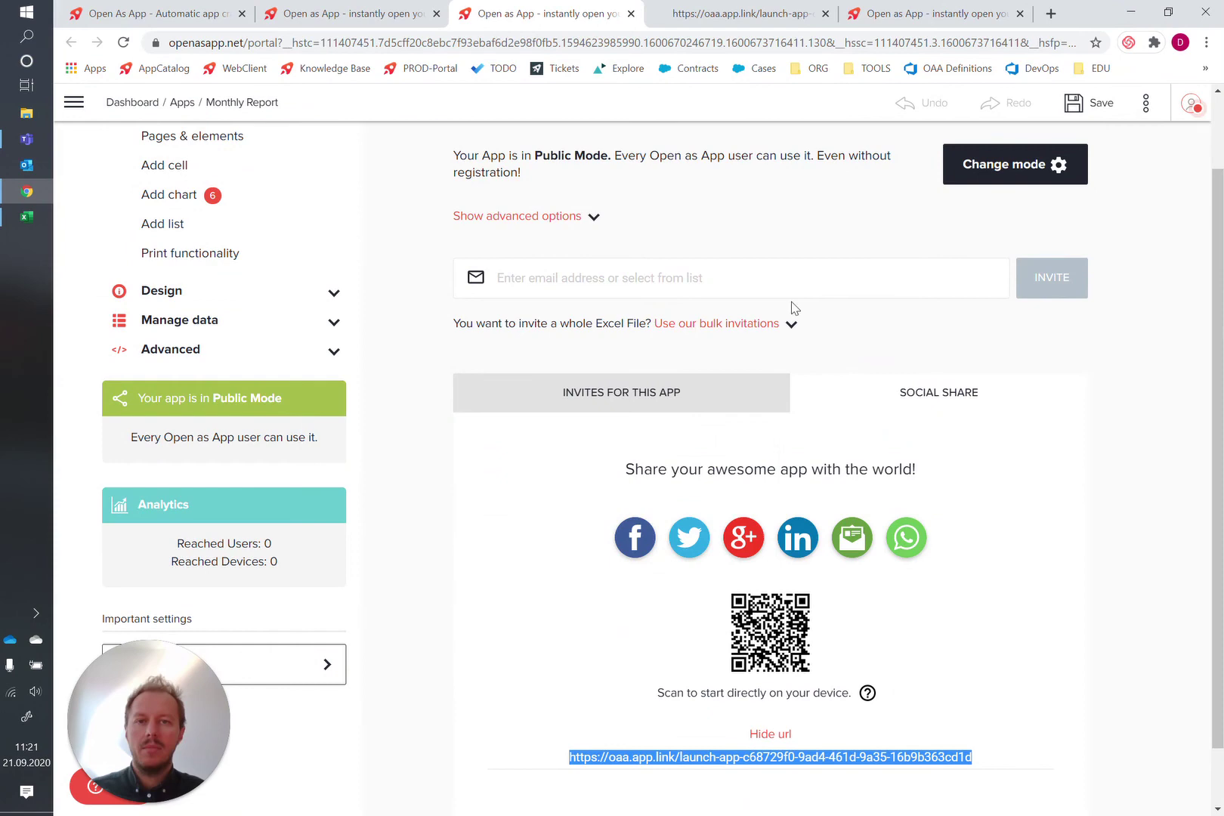
Show the Teams KPI 2020 tab briefly, then minimize Teams.
scroll(794, 306, up, 1)
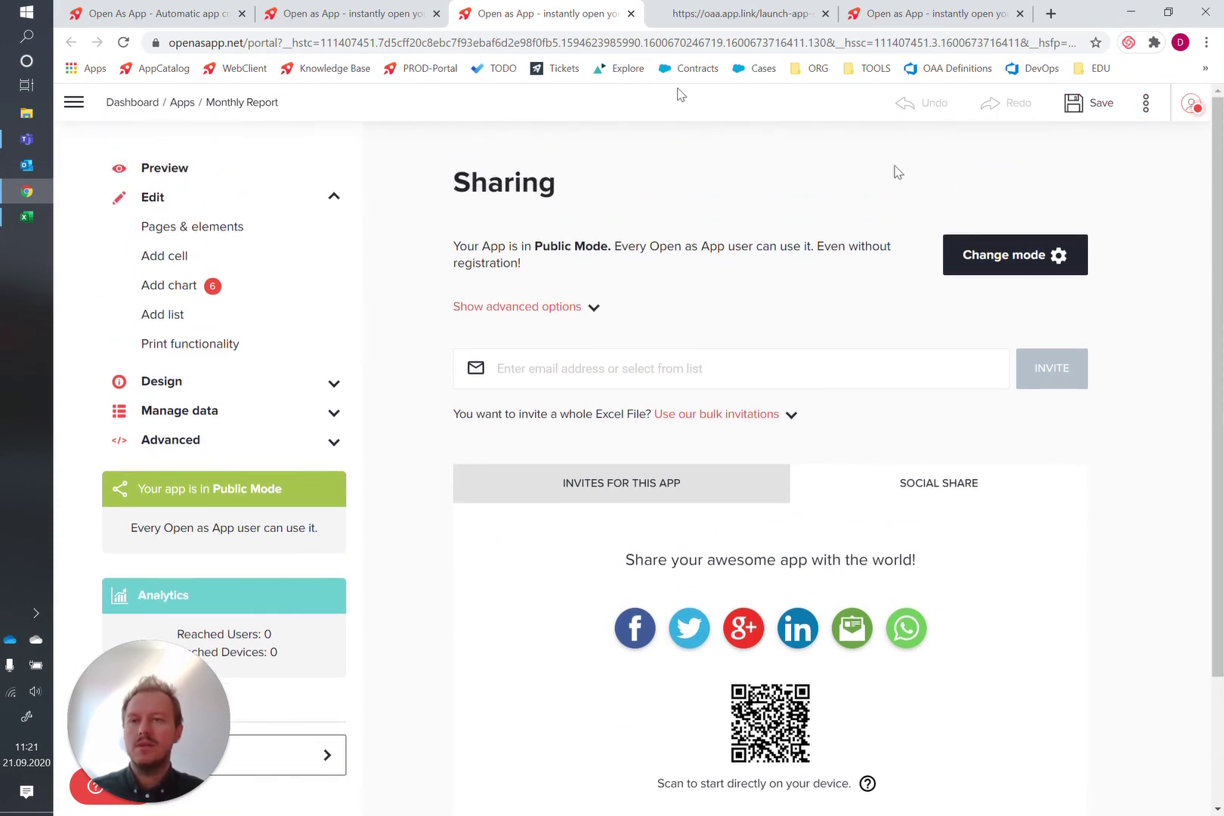
click(27, 139)
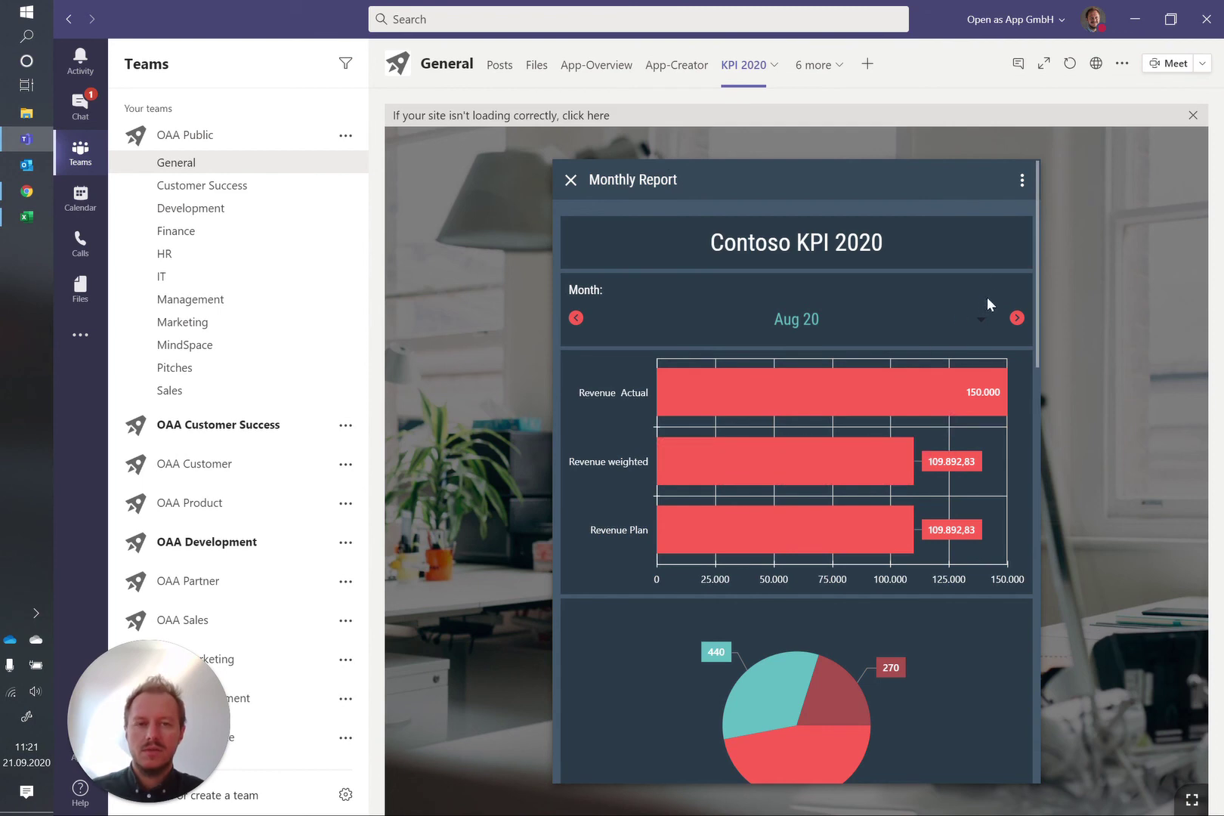
click(1136, 25)
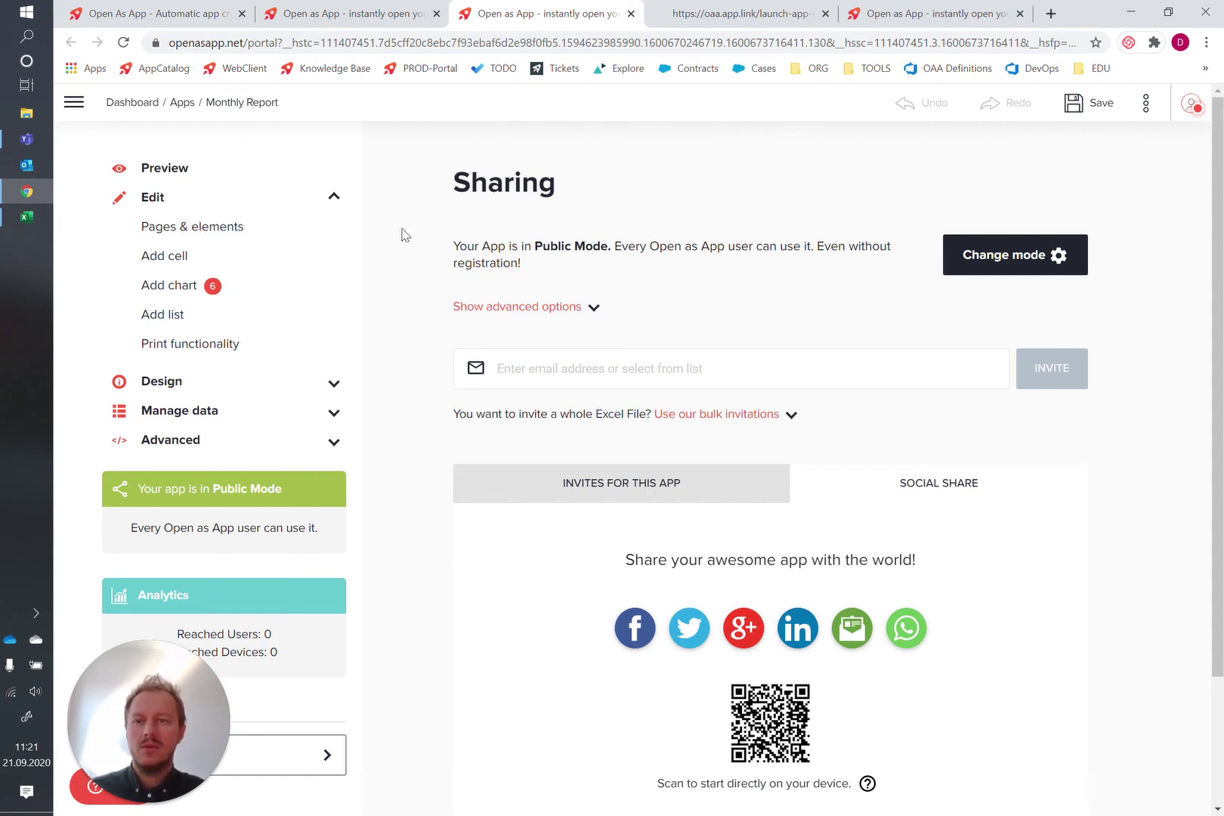
Open the My Apps list from the portal dashboard, then return to Teams' KPI 2020 tab.
click(119, 110)
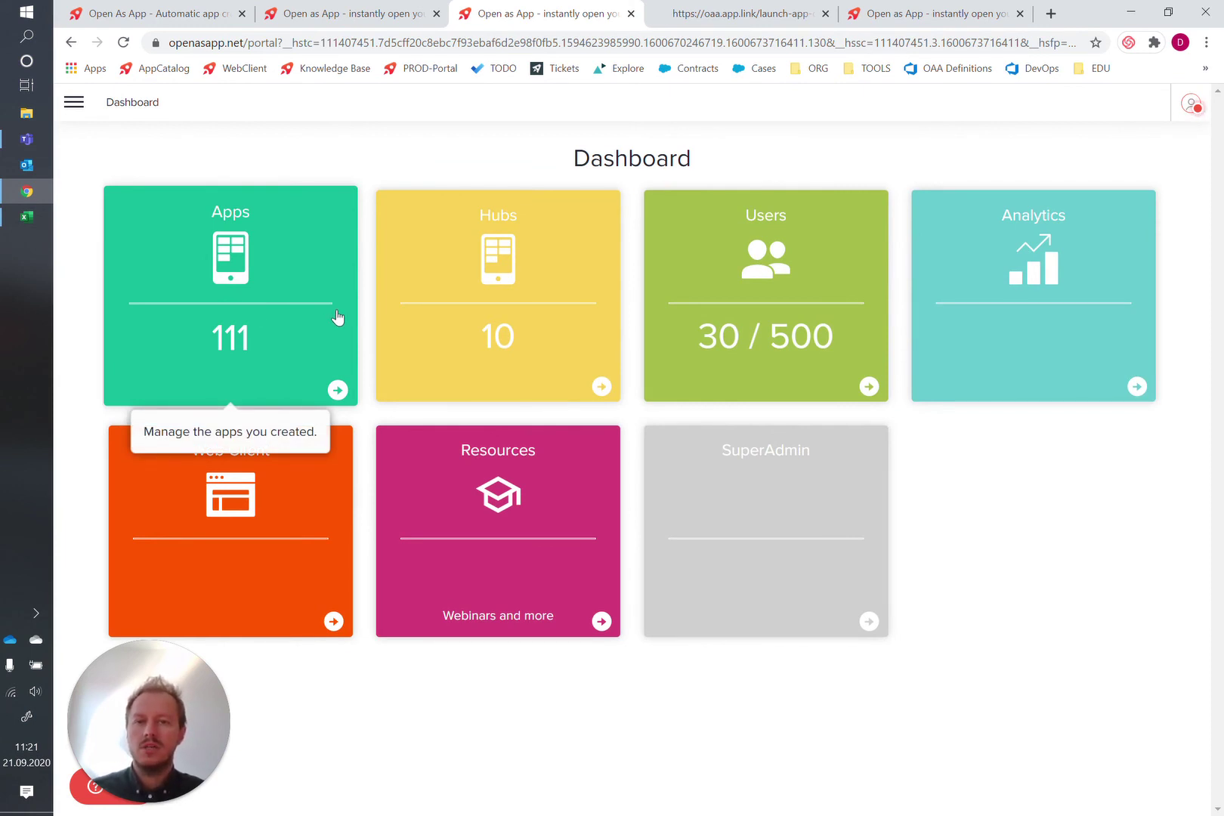
click(274, 261)
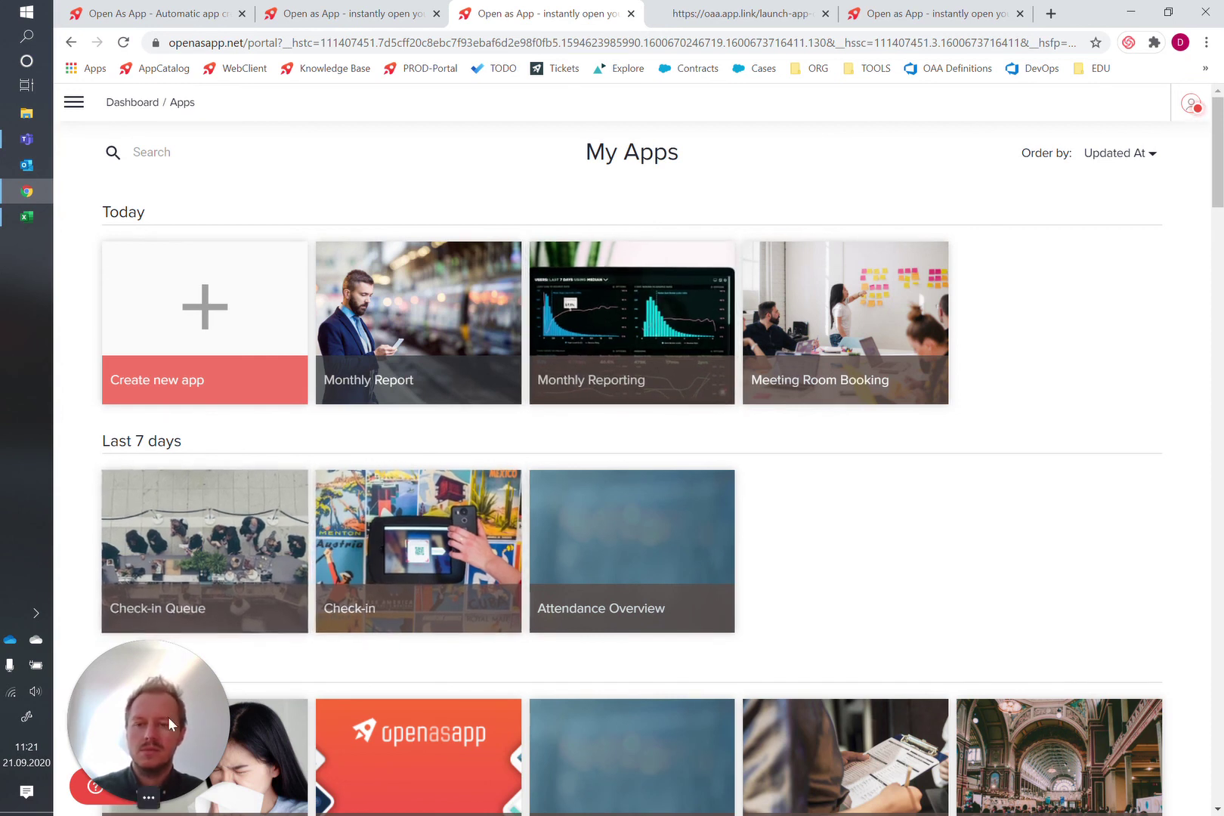
mouse_move(146, 767)
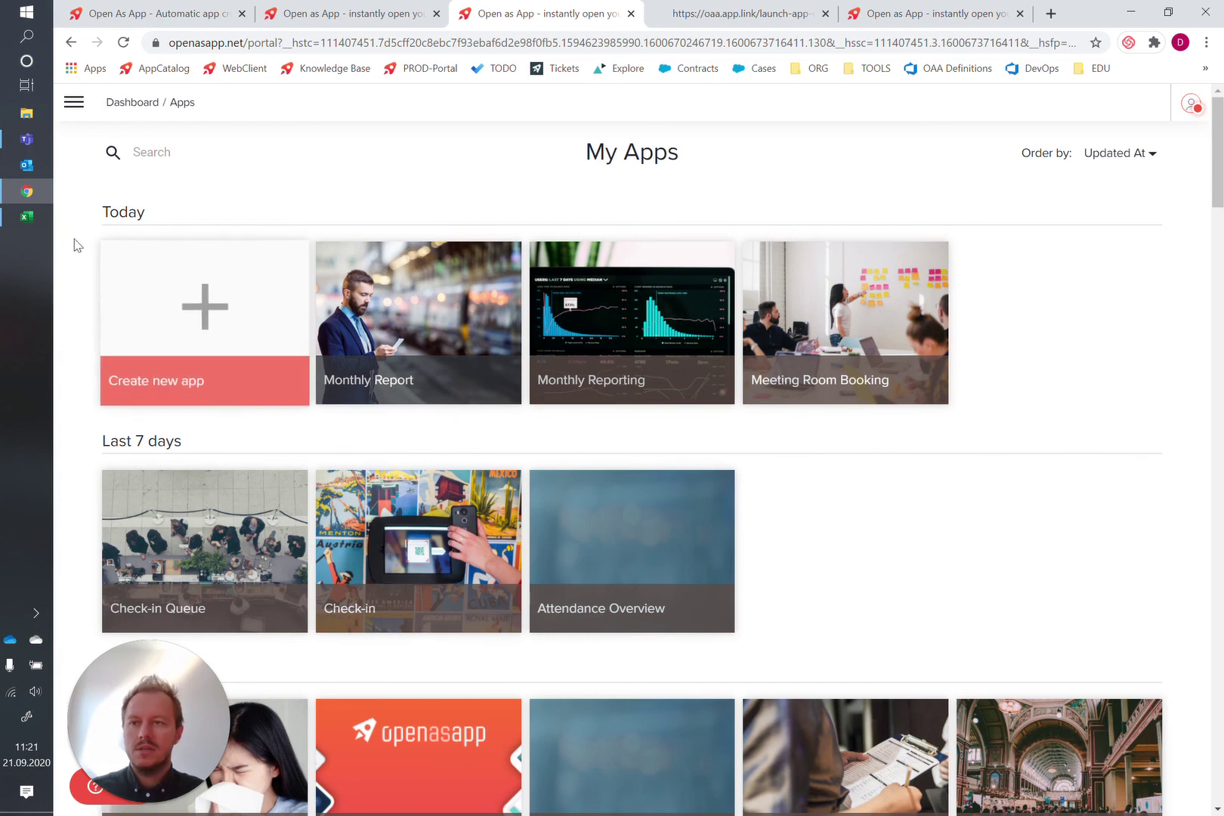
click(27, 143)
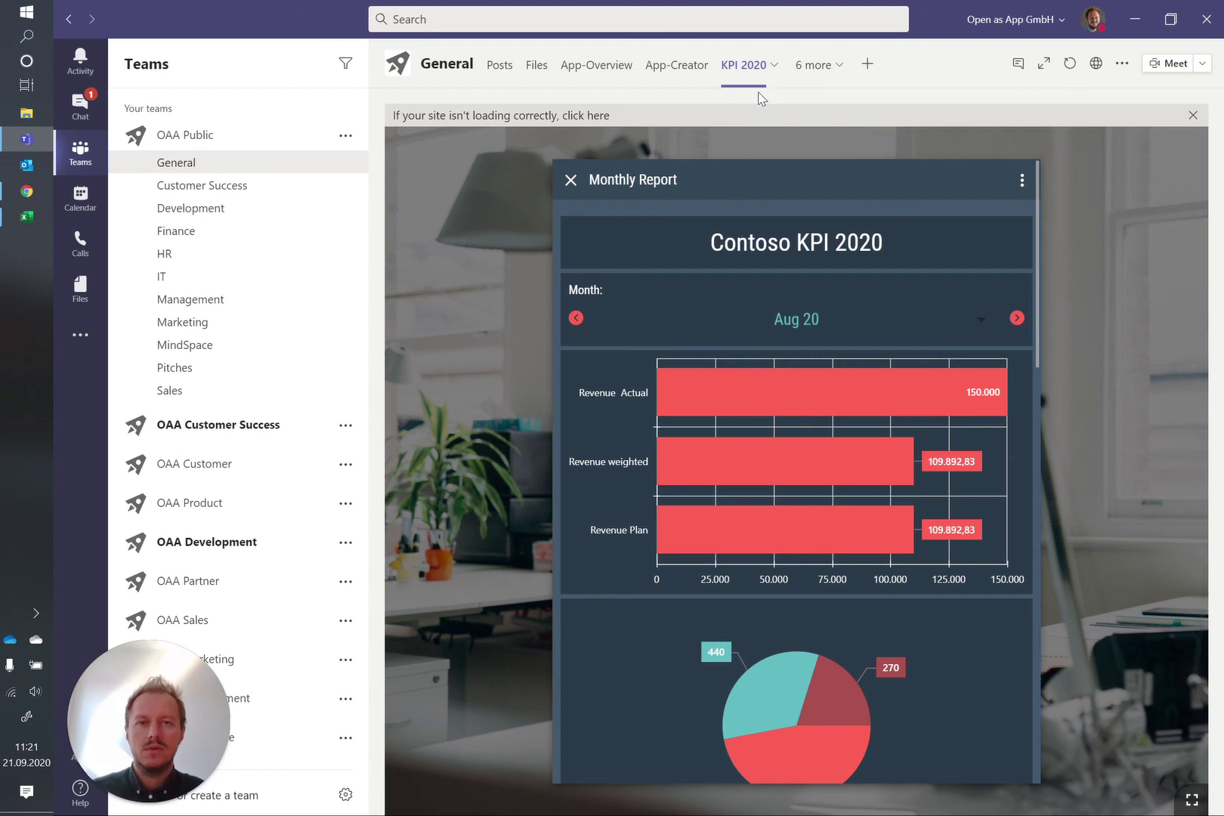
mouse_move(140, 805)
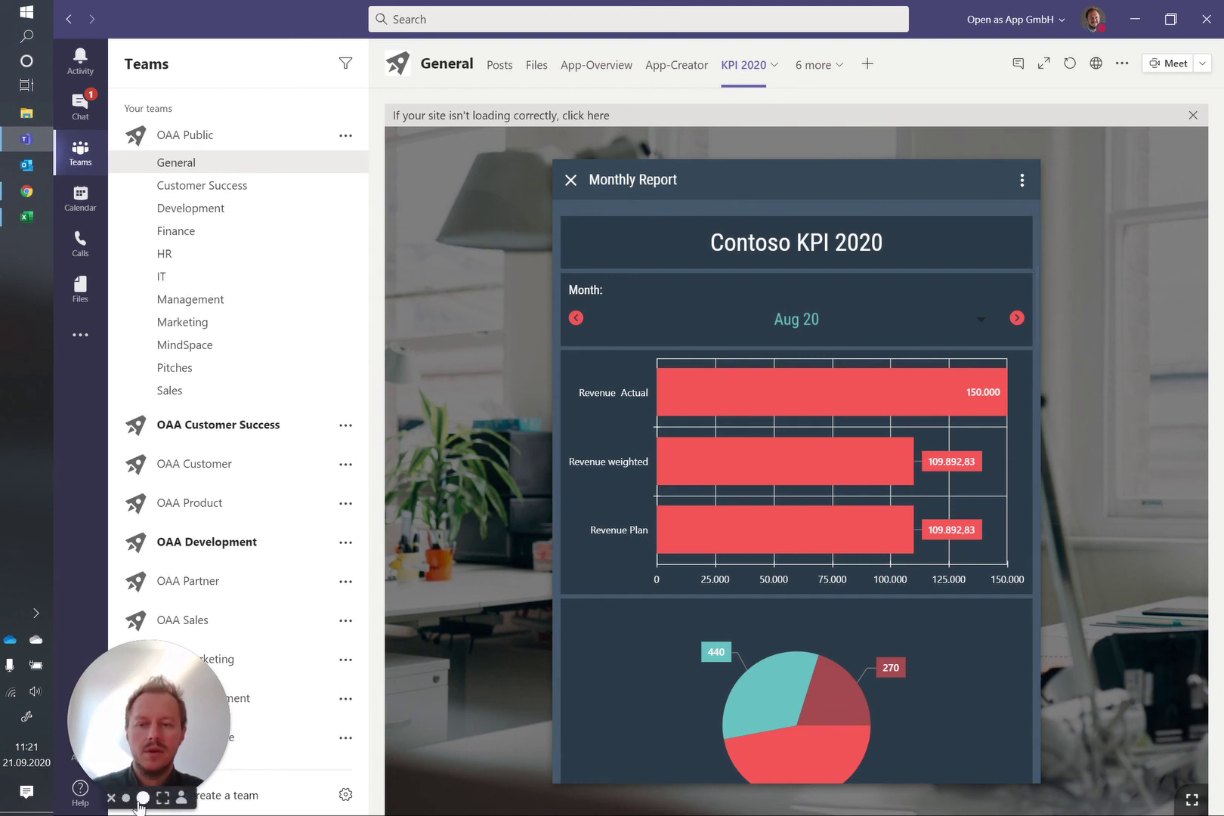